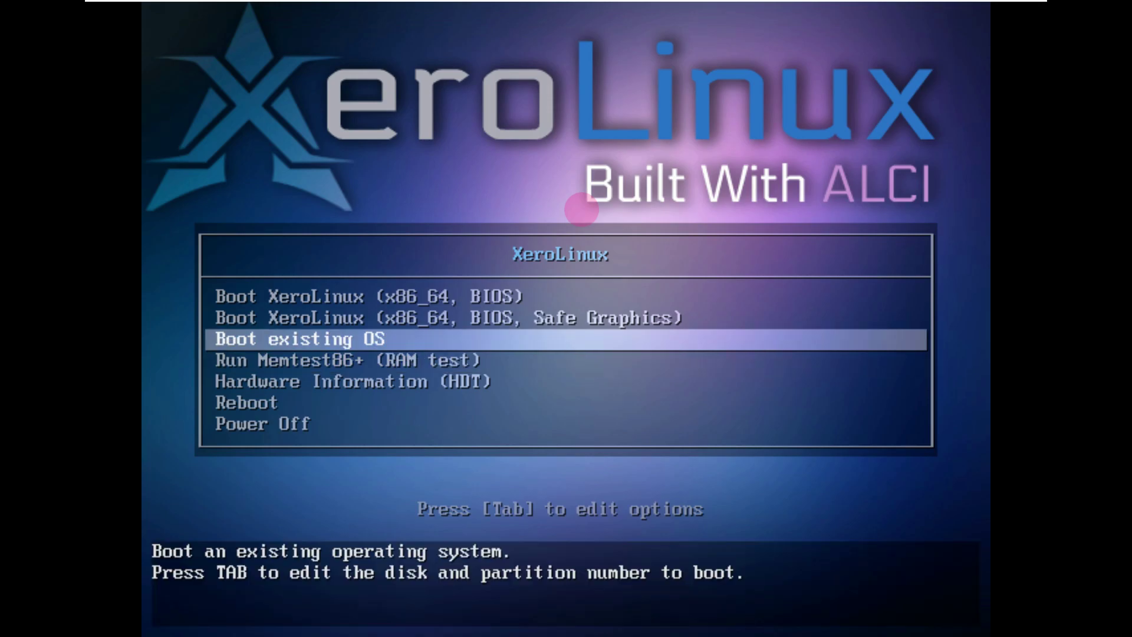
{"action": "key", "text": "Up"}
{"action": "key", "text": "Up"}
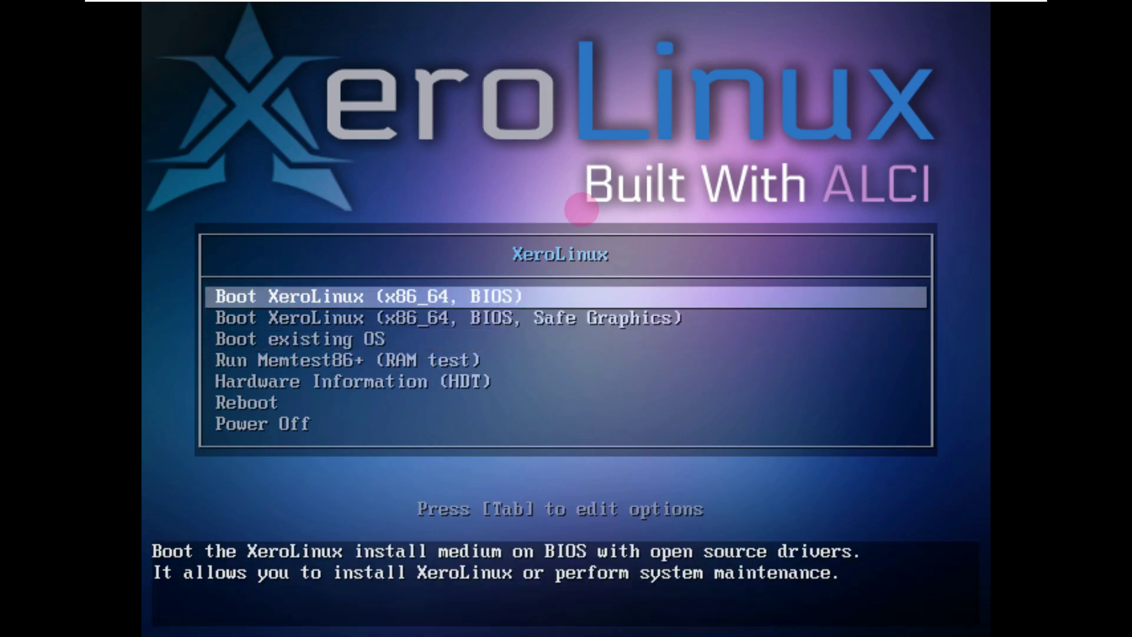
- Browse the boot menu entries, then boot the regular XeroLinux (x86_64, BIOS) live session
{"action": "key", "text": "Down"}
{"action": "key", "text": "Down"}
{"action": "key", "text": "Down"}
{"action": "key", "text": "Down"}
{"action": "key", "text": "Down"}
{"action": "key", "text": "Down"}
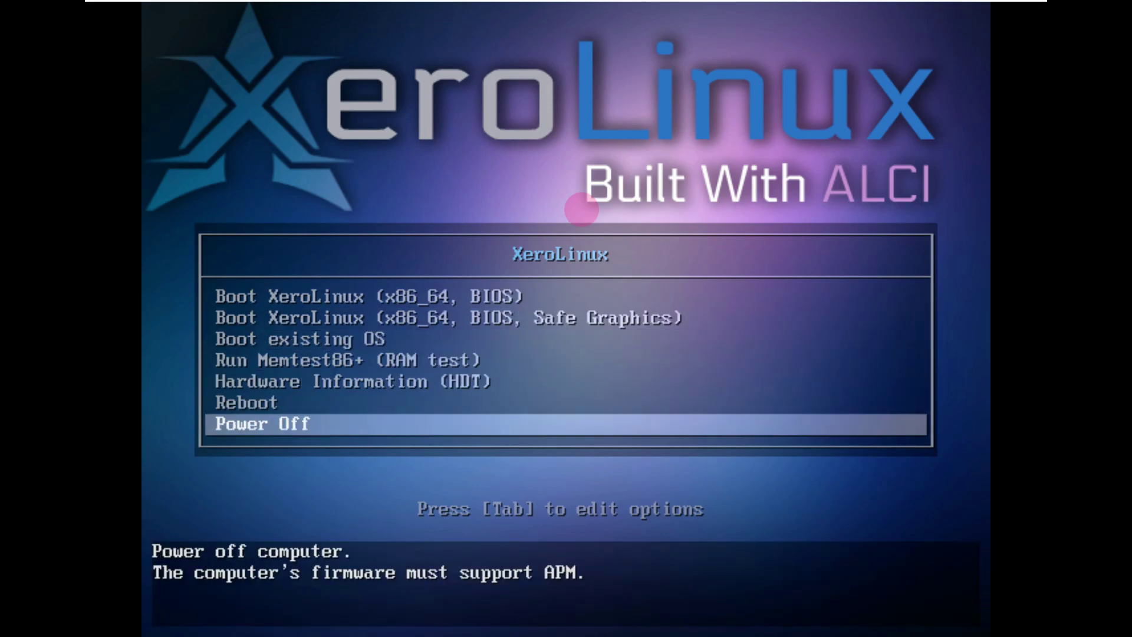
{"action": "key", "text": "Up"}
{"action": "key", "text": "Up"}
{"action": "key", "text": "Up"}
{"action": "key", "text": "Up"}
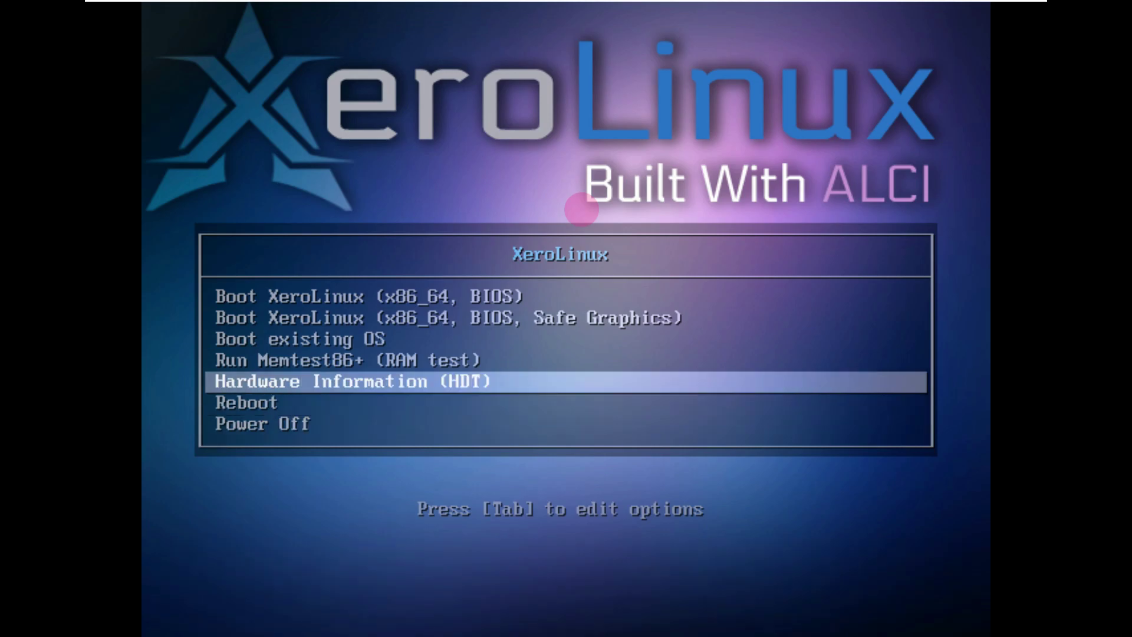
{"action": "key", "text": "Up"}
{"action": "key", "text": "Up"}
{"action": "key", "text": "Down"}
{"action": "key", "text": "Down"}
{"action": "key", "text": "Down"}
{"action": "key", "text": "Down"}
{"action": "key", "text": "Down"}
{"action": "key", "text": "Down"}
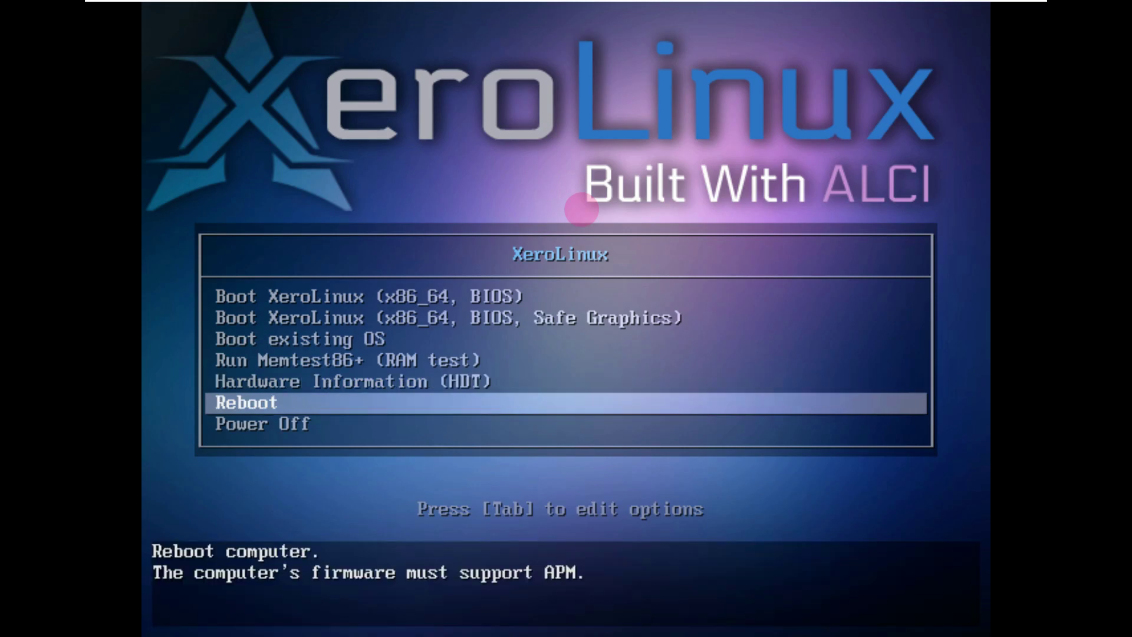
{"action": "key", "text": "Up"}
{"action": "key", "text": "Up"}
{"action": "key", "text": "Up"}
{"action": "key", "text": "Up"}
{"action": "key", "text": "Up"}
{"action": "key", "text": "Up"}
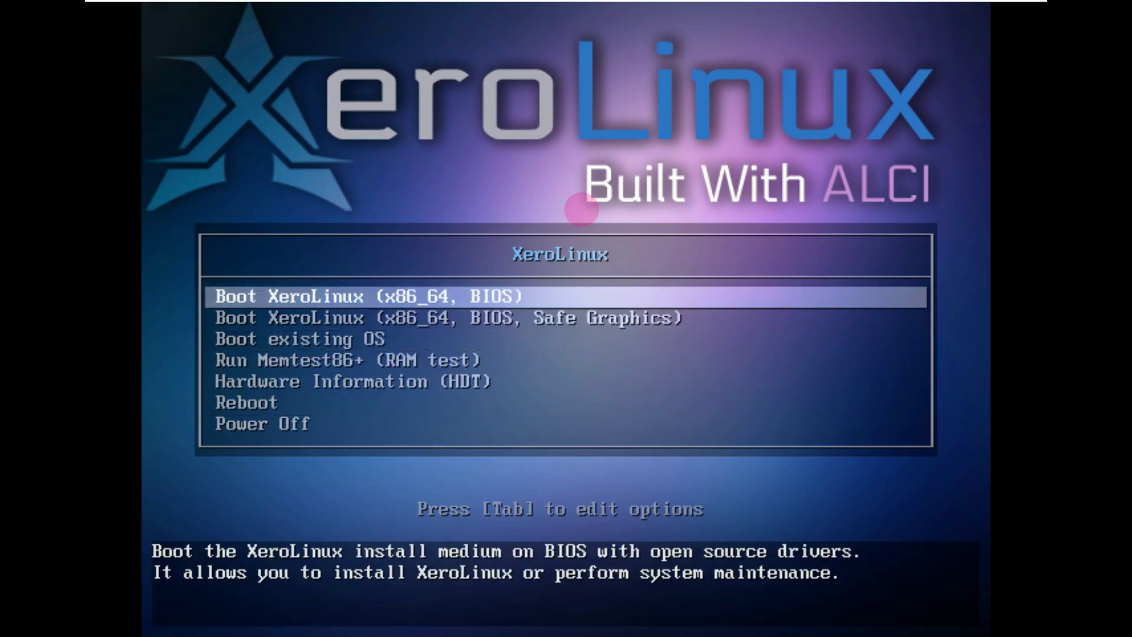
{"action": "key", "text": "Return"}
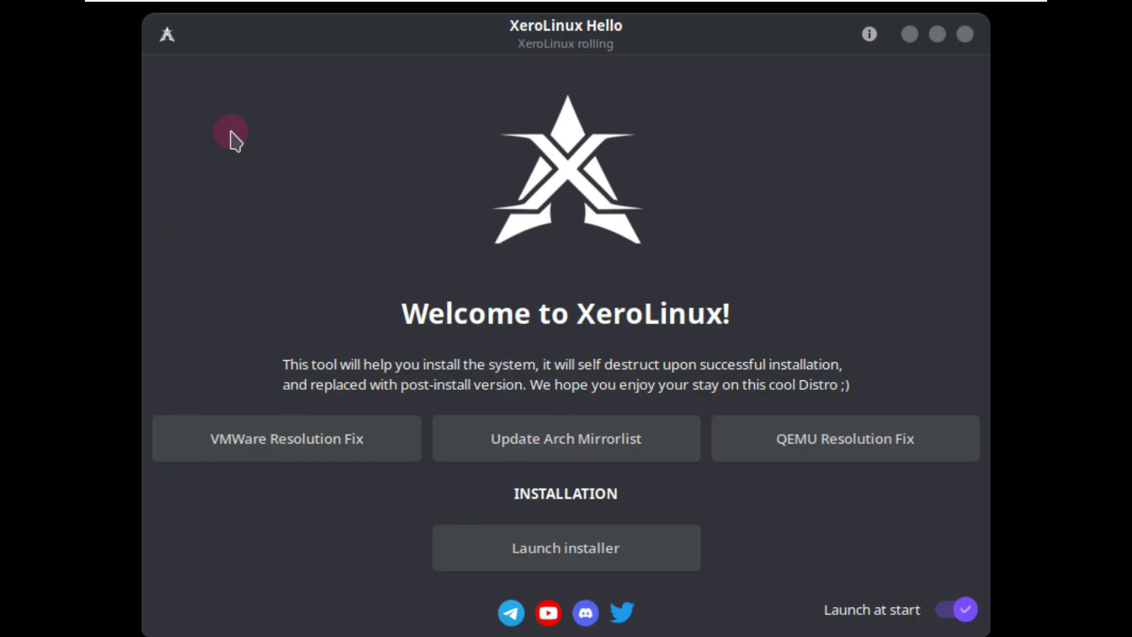
- Turn off Launch at start for XeroLinux Hello, close it, and open the desktop context menu
{"action": "left_click", "coordinate": [965, 611]}
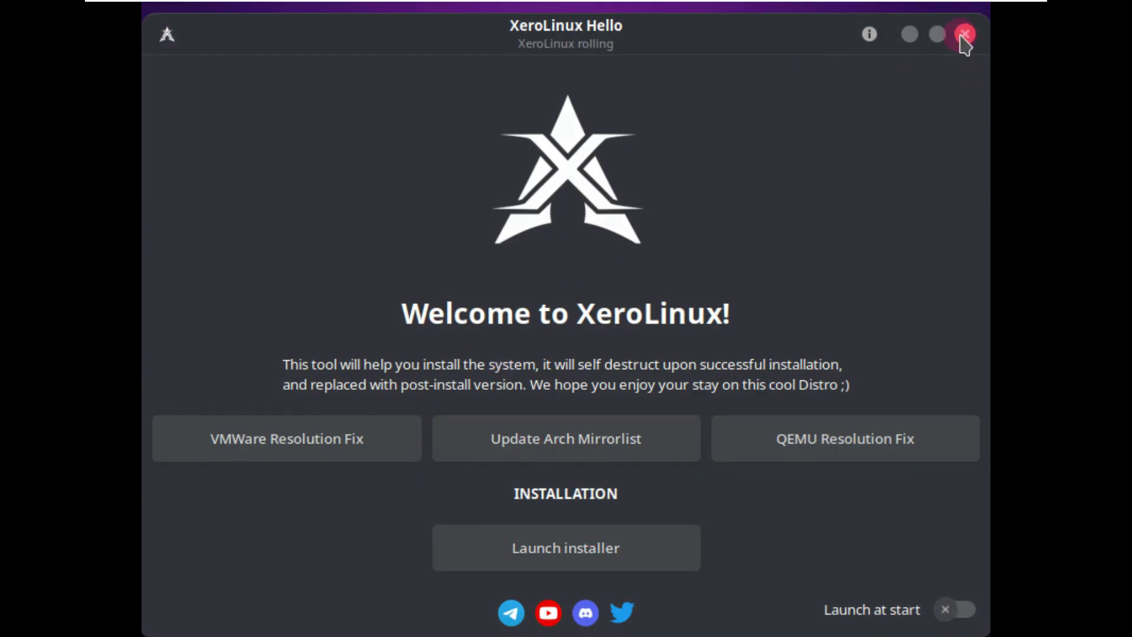
{"action": "left_click", "coordinate": [965, 35]}
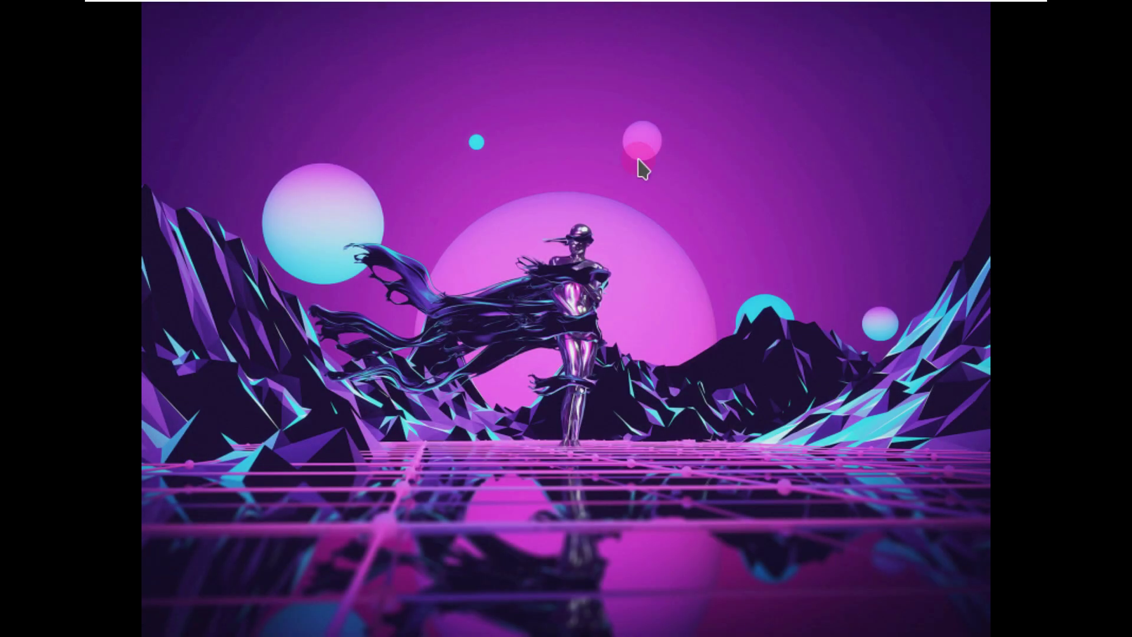
{"action": "right_click", "coordinate": [639, 163]}
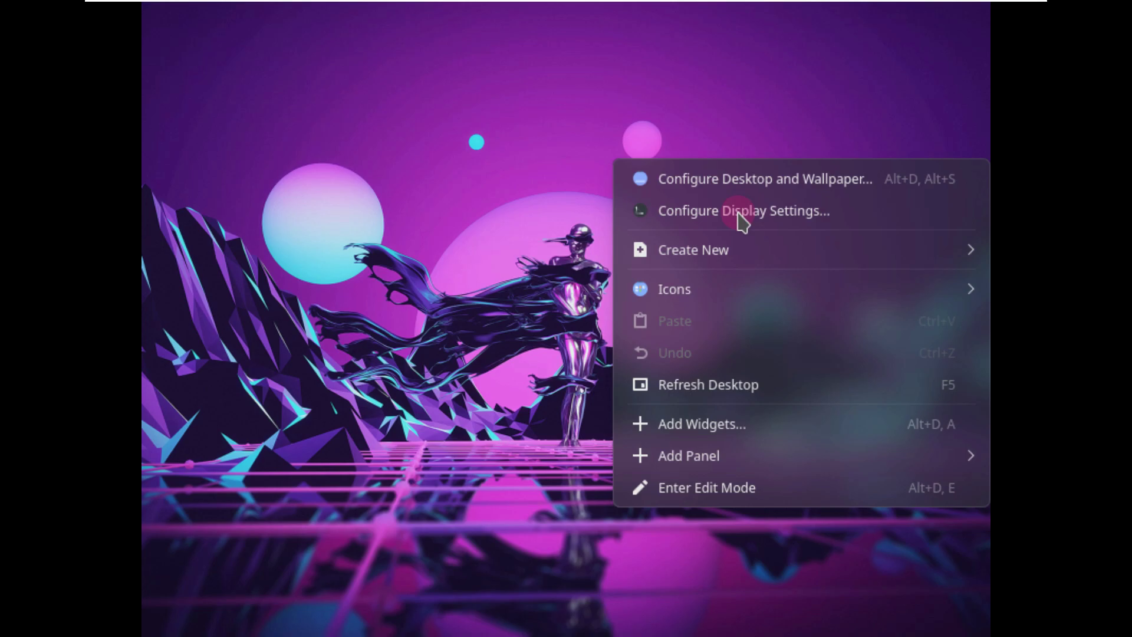
- In Display Configuration, dismiss the update notice and set the resolution to 1920x1080 (16:9)
{"action": "left_click", "coordinate": [742, 212]}
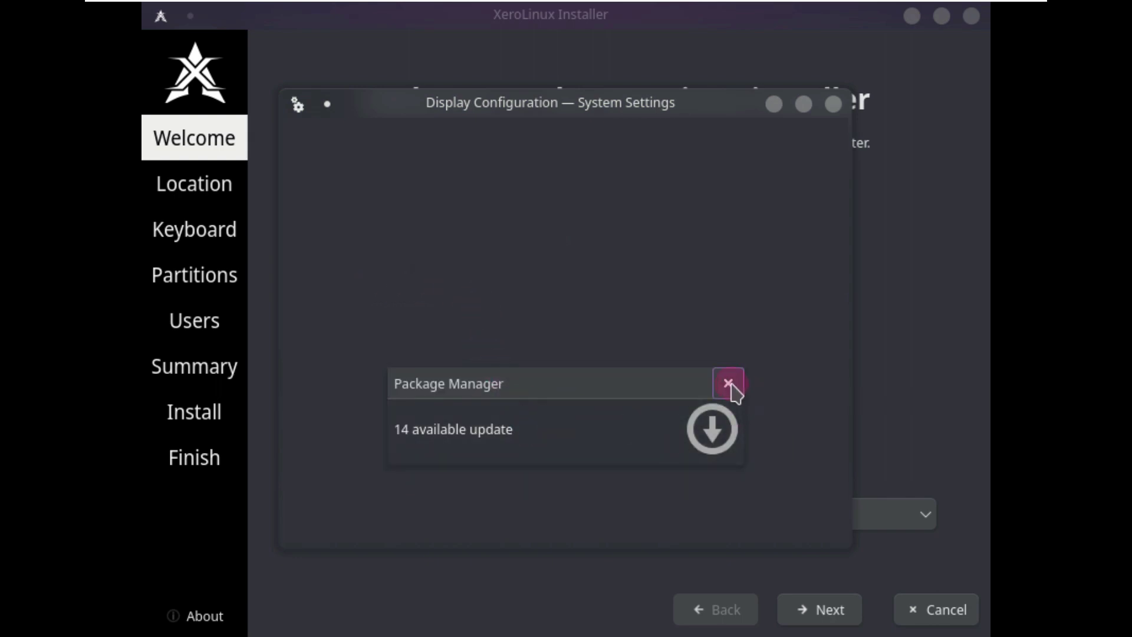
{"action": "left_click", "coordinate": [728, 384]}
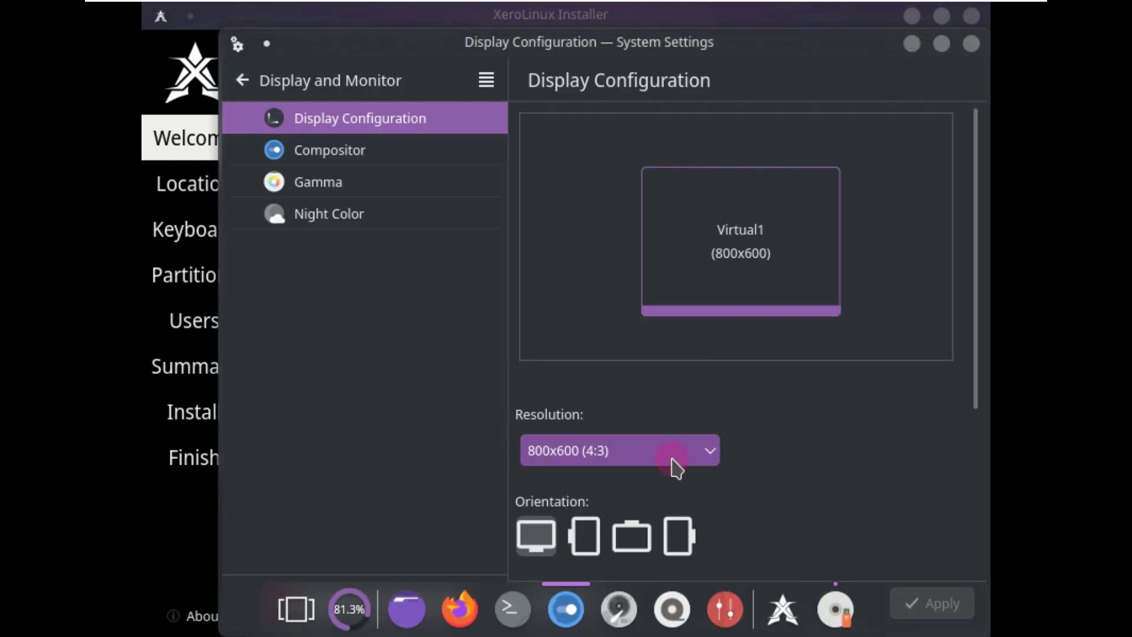
{"action": "left_click", "coordinate": [675, 467]}
{"action": "scroll", "coordinate": [662, 414], "scroll_direction": "up", "scroll_amount": 2}
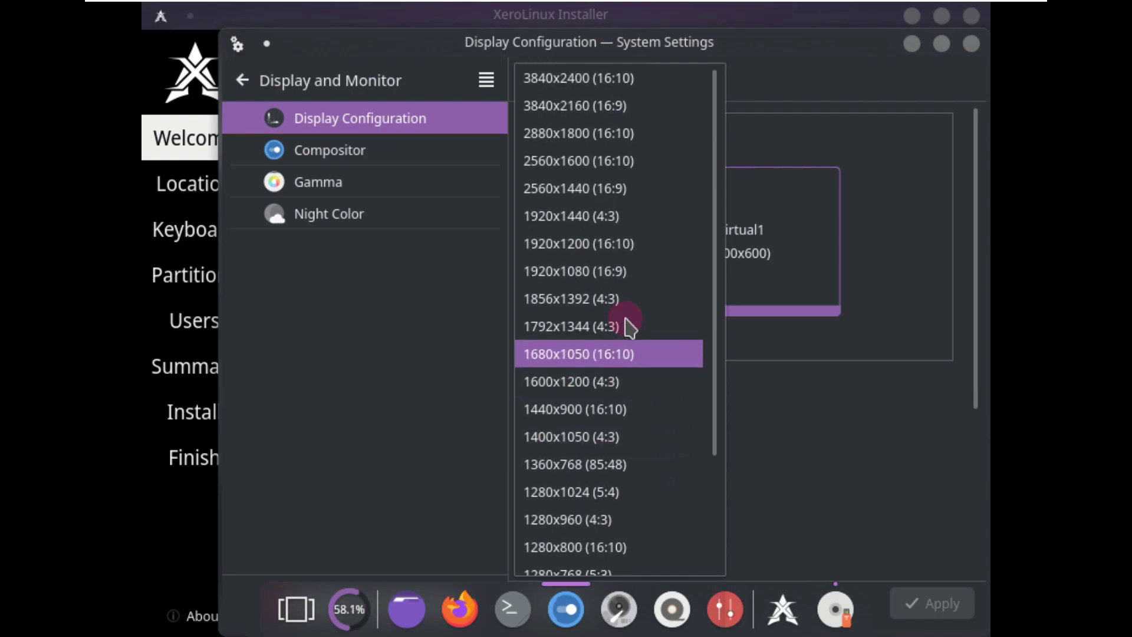
{"action": "left_click", "coordinate": [552, 271]}
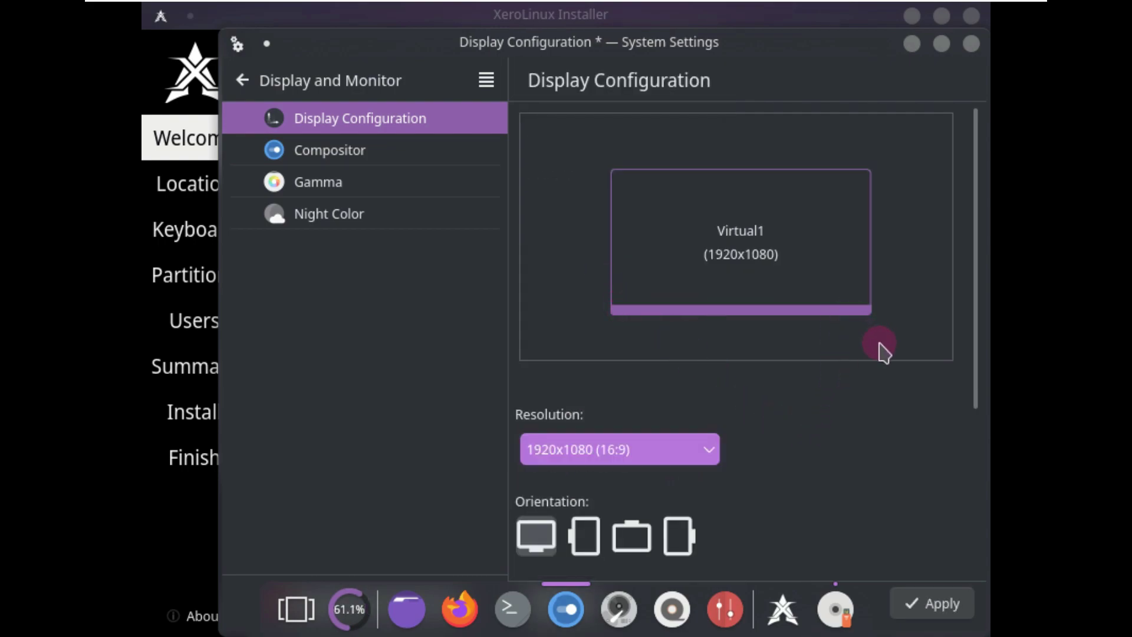
- Set Global scale to 125%, save for any arrangement, apply, and keep the new configuration
{"action": "left_click", "coordinate": [942, 47]}
{"action": "left_click", "coordinate": [948, 610]}
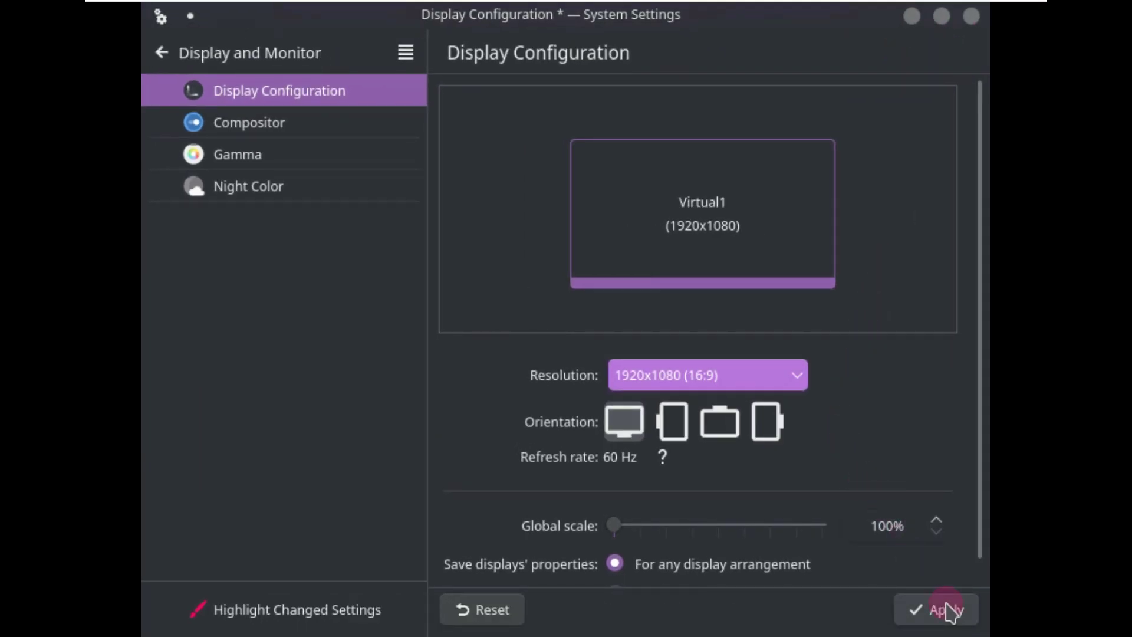
{"action": "left_click_drag", "start_coordinate": [614, 525], "coordinate": [641, 526]}
{"action": "left_click", "coordinate": [806, 566]}
{"action": "left_click", "coordinate": [924, 608]}
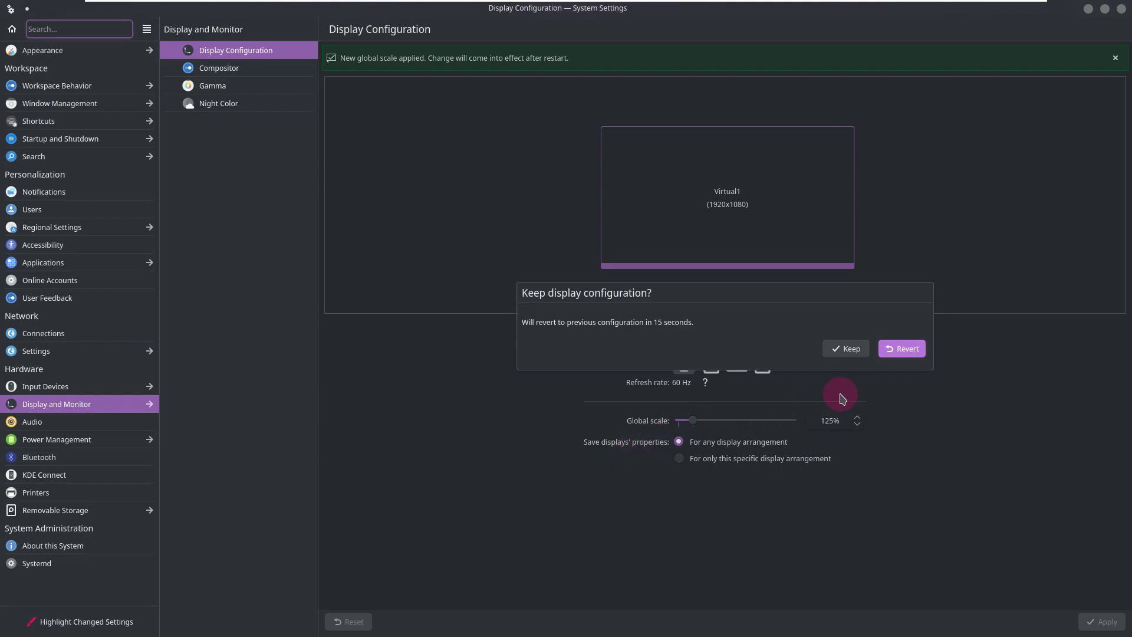
{"action": "left_click", "coordinate": [846, 348]}
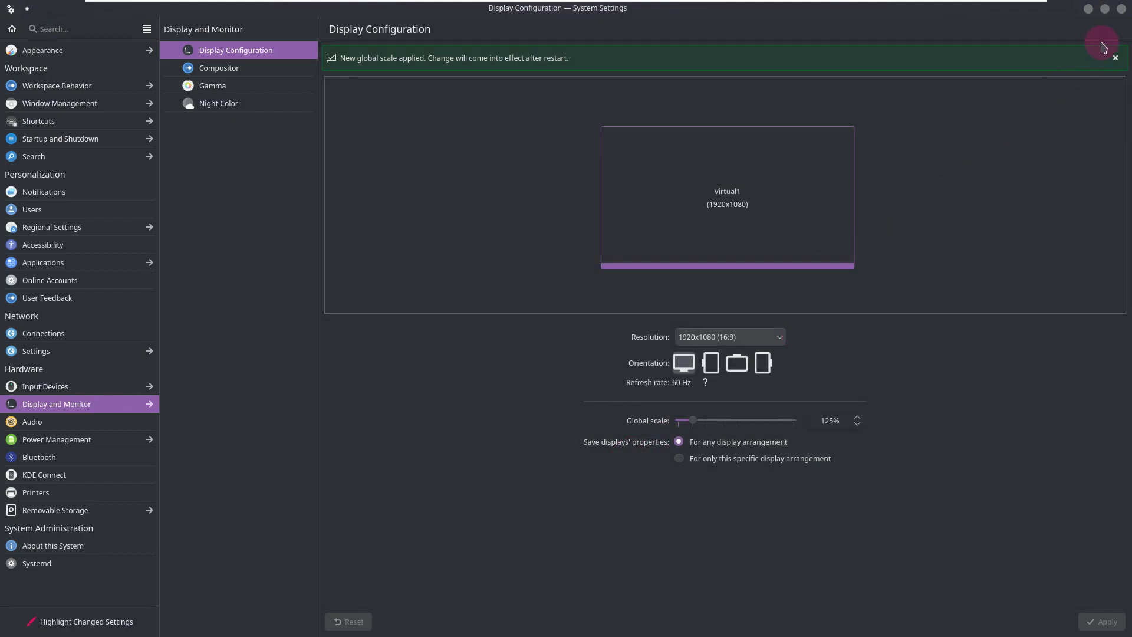
- Close System Settings and the installer window, then log out, agreeing to cancel the installation
{"action": "left_click", "coordinate": [1119, 12]}
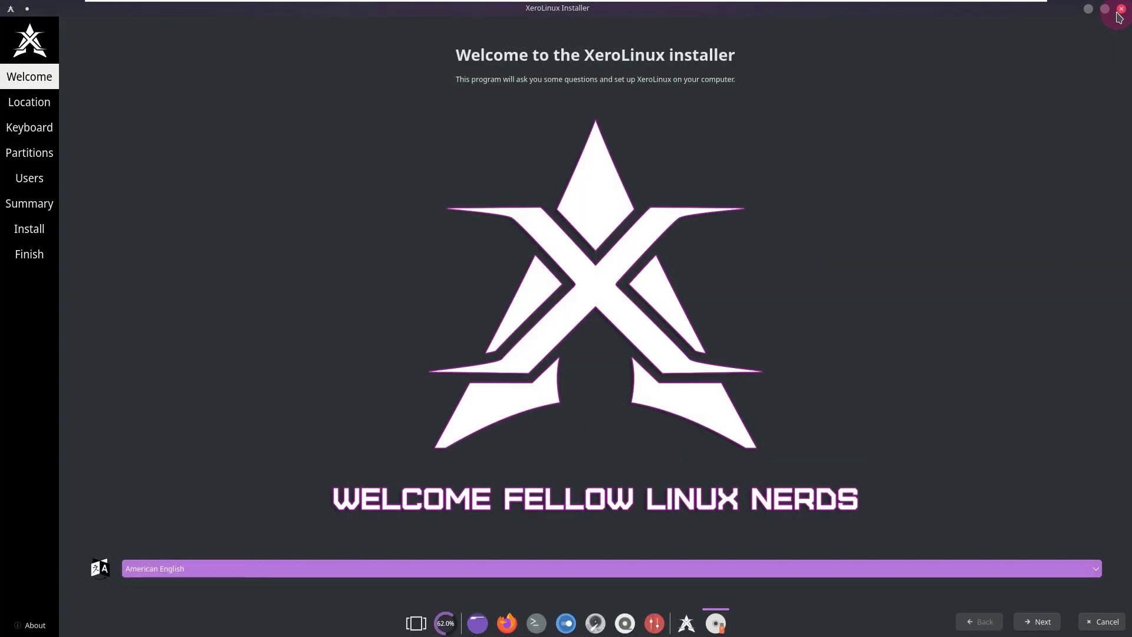
{"action": "left_click", "coordinate": [1090, 14]}
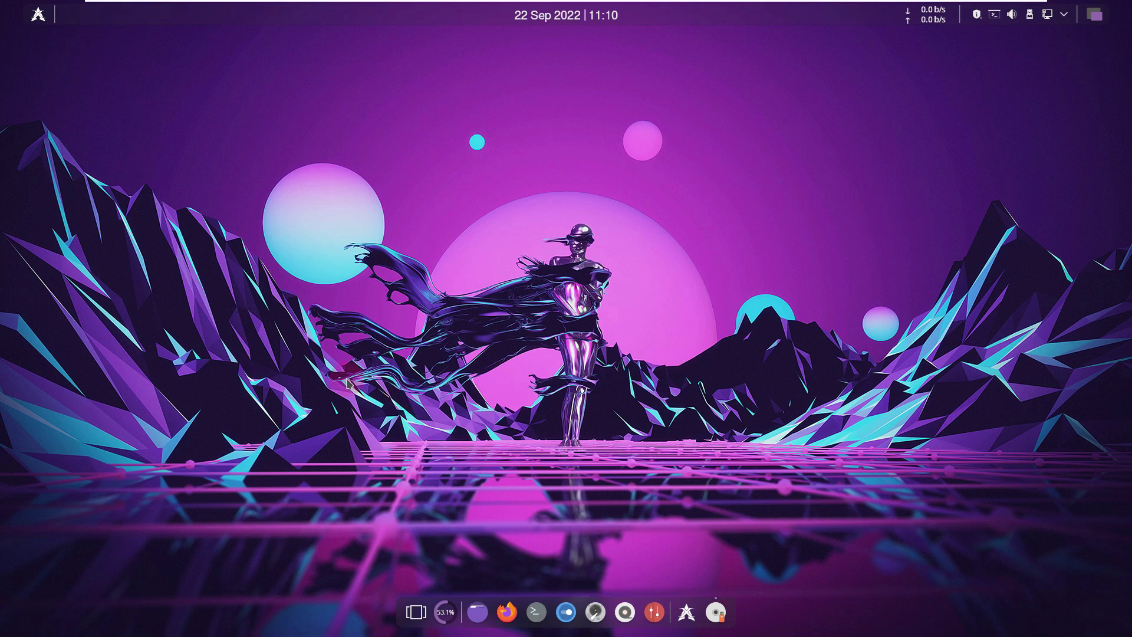
{"action": "left_click", "coordinate": [39, 16]}
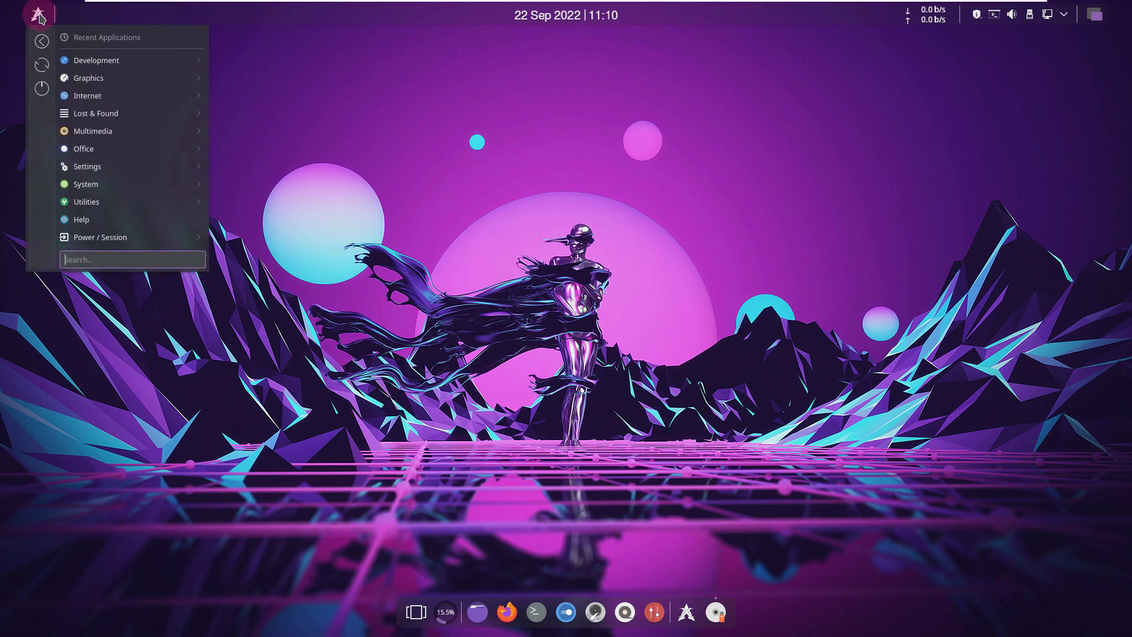
{"action": "mouse_move", "coordinate": [128, 238]}
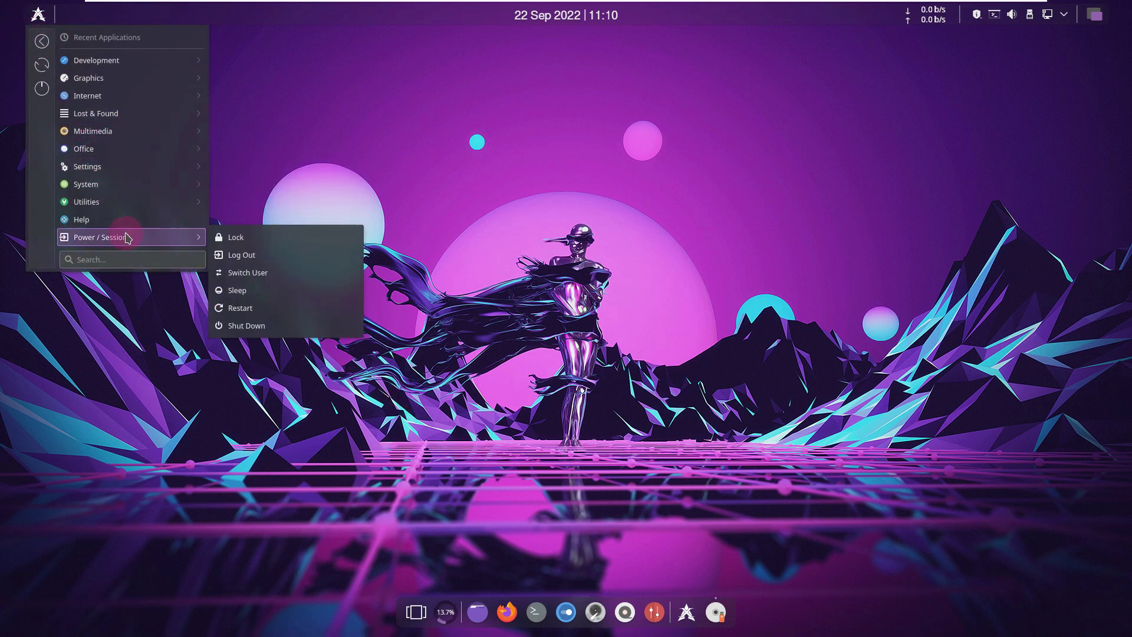
{"action": "left_click", "coordinate": [248, 257]}
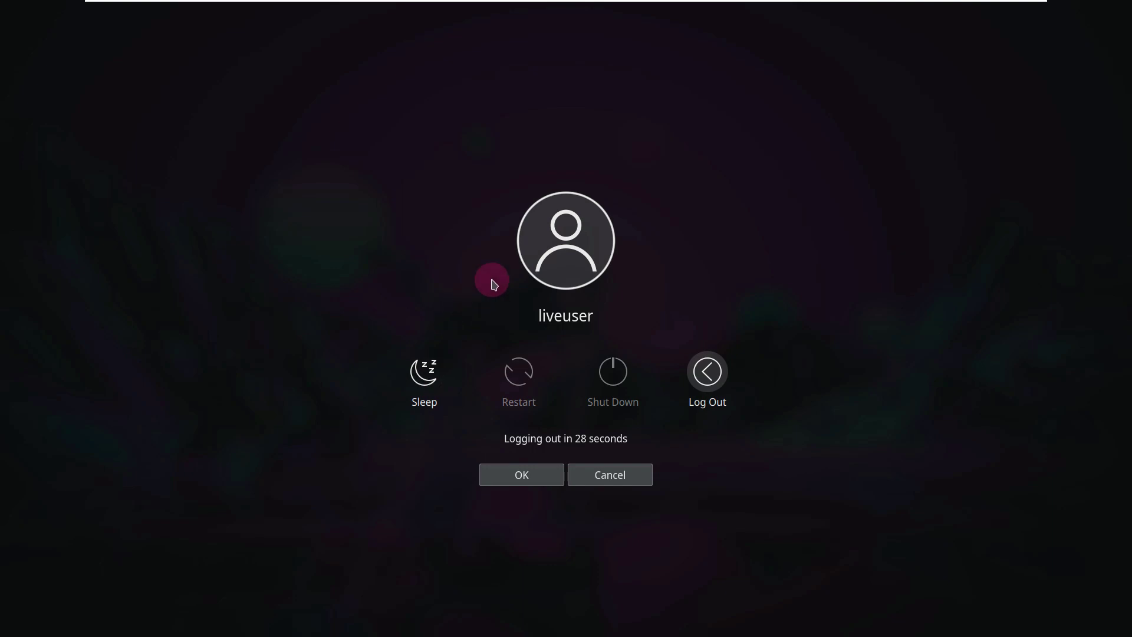
{"action": "left_click", "coordinate": [710, 372]}
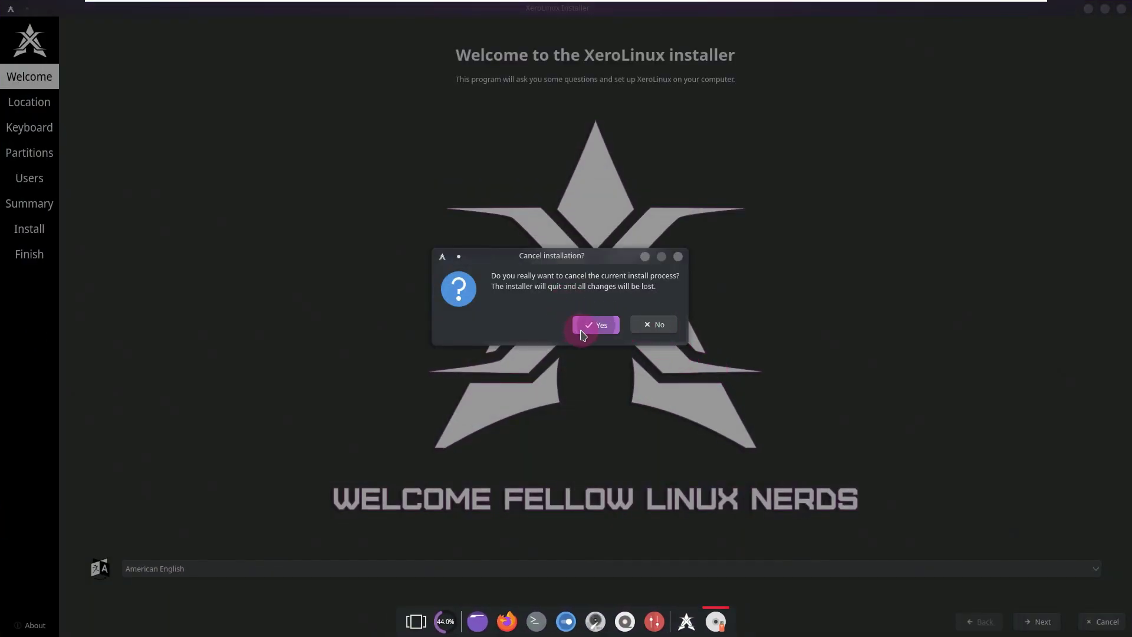
{"action": "left_click", "coordinate": [585, 327]}
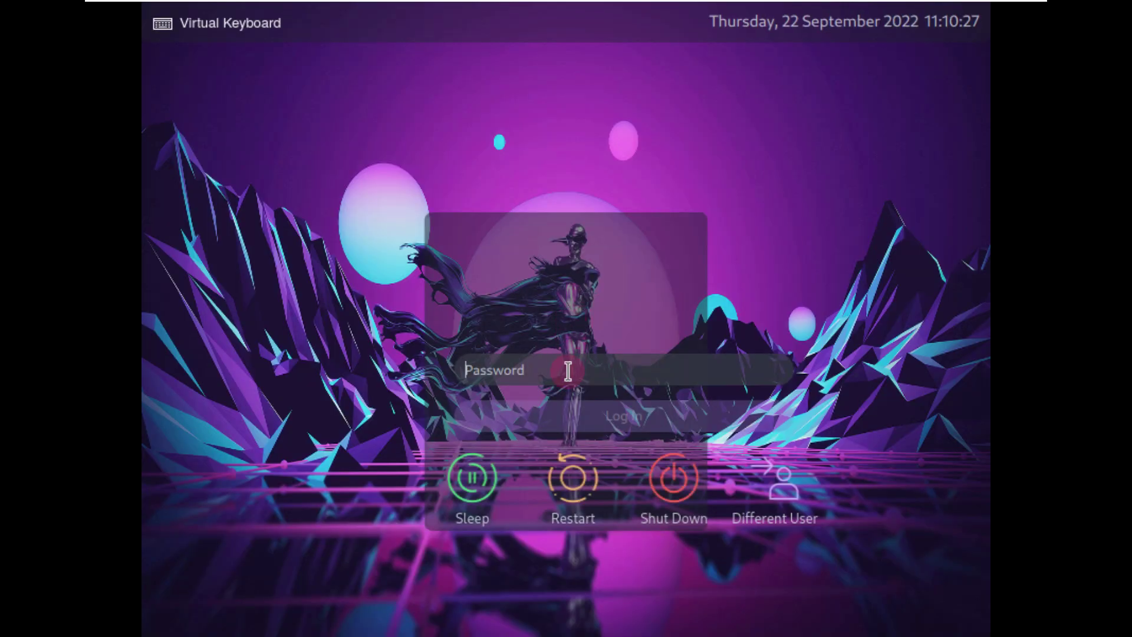
- Enter the live user's password at the SDDM screen to log back in
{"action": "type", "text": "•"}
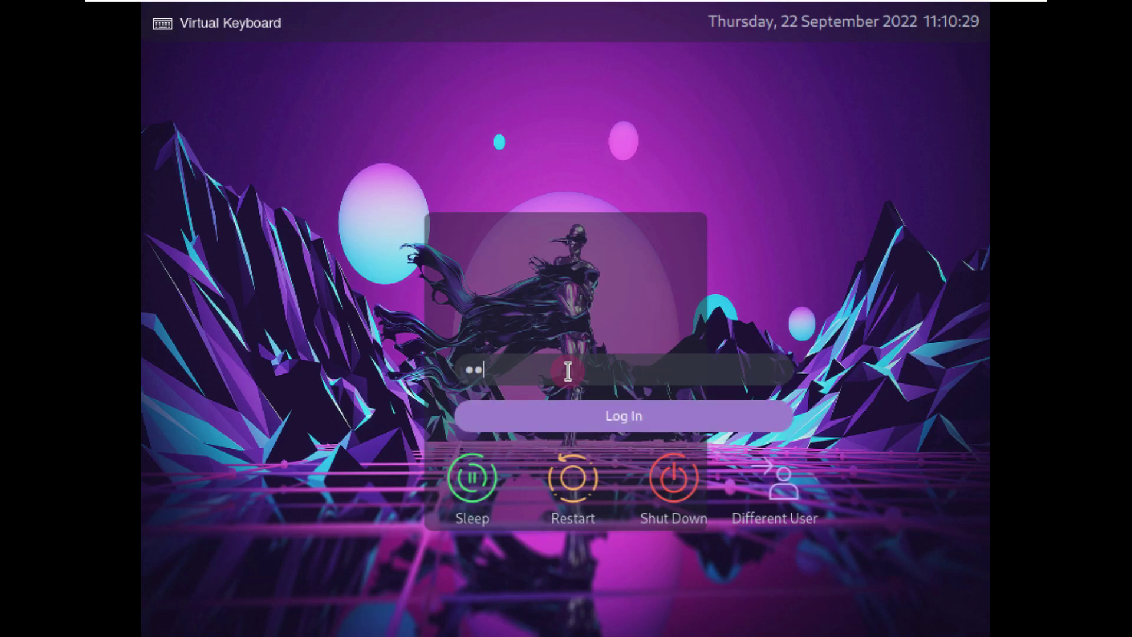
{"action": "type", "text": "•"}
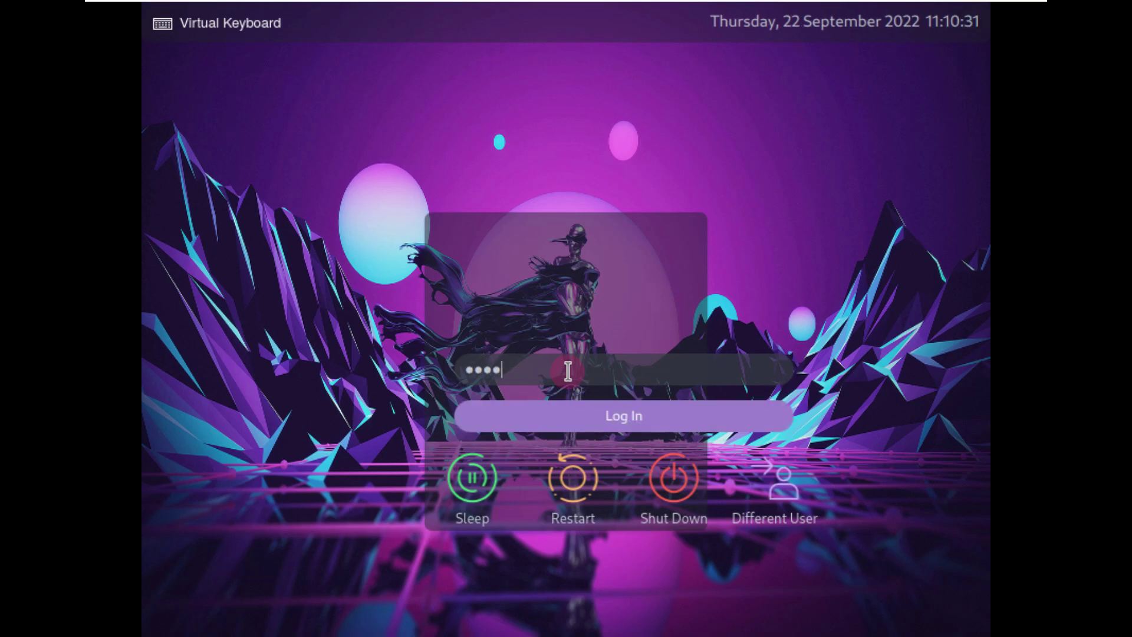
{"action": "key", "text": "Return"}
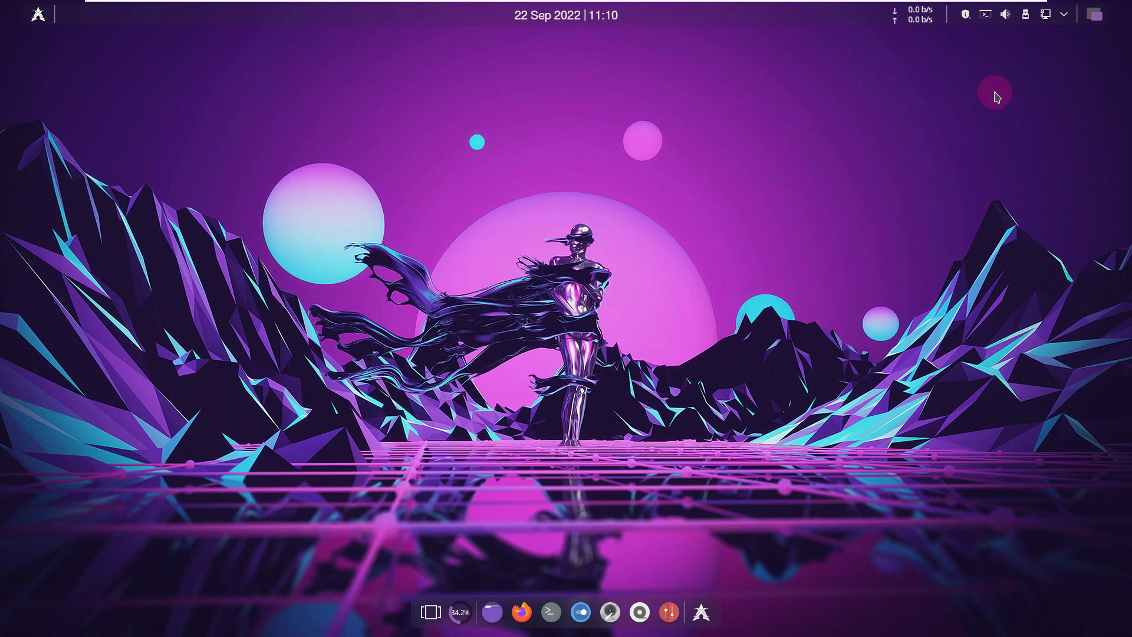
- View the dock CPU widget's total usage popup, then reopen XeroLinux Hello from the dock
{"action": "left_click", "coordinate": [463, 610]}
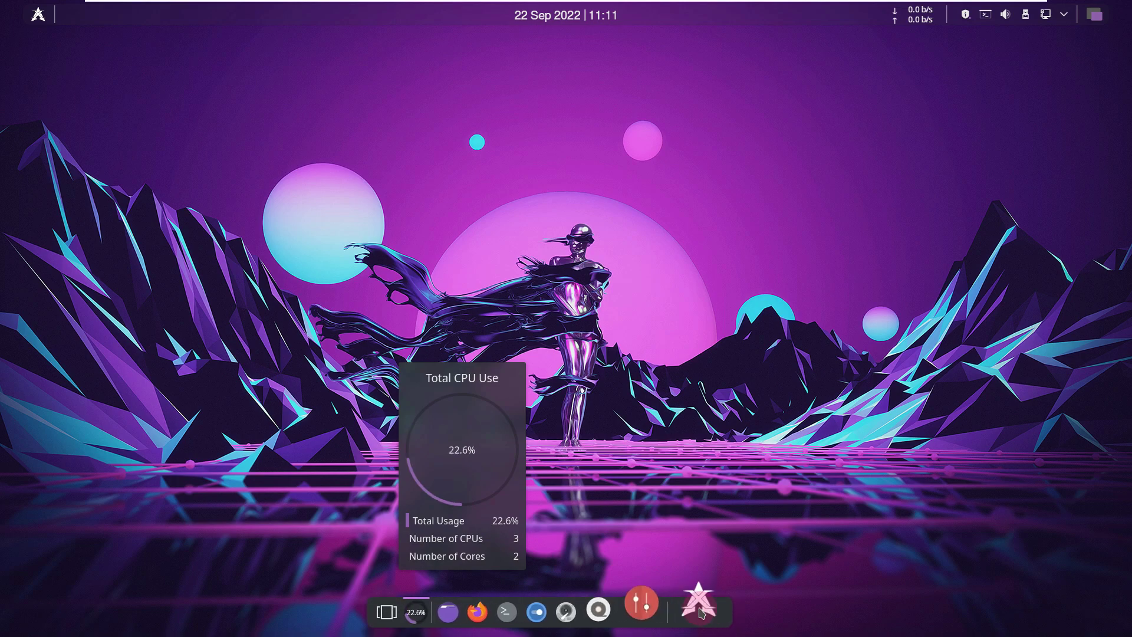
{"action": "left_click", "coordinate": [699, 608]}
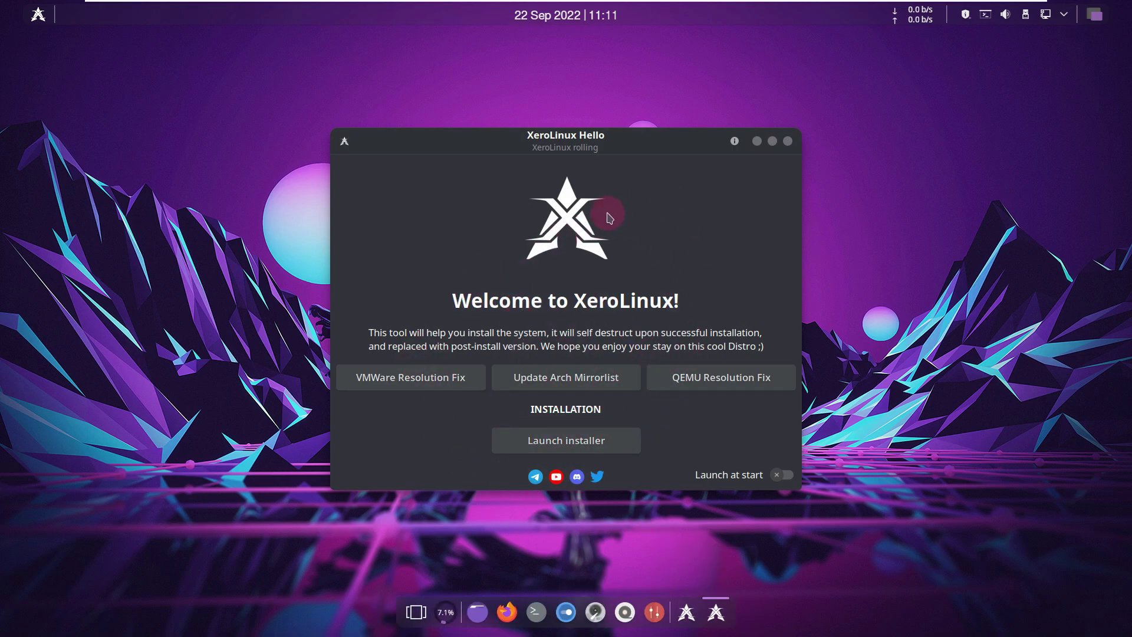
- Launch the XeroLinux installer and view the Calamares About information
{"action": "left_click", "coordinate": [581, 444]}
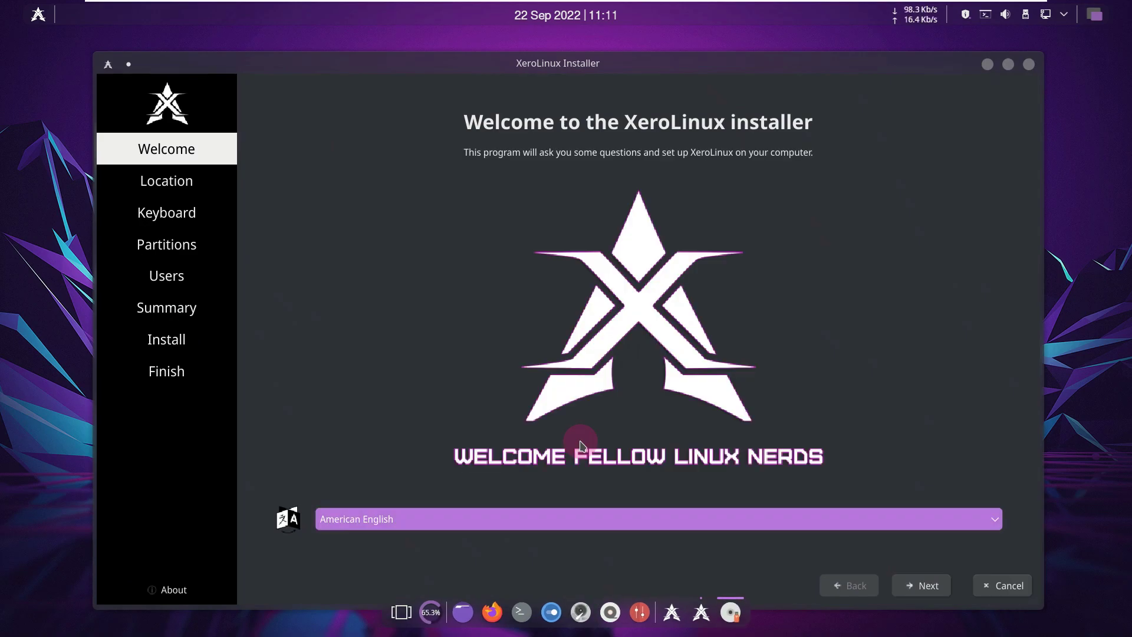
{"action": "left_click", "coordinate": [200, 593]}
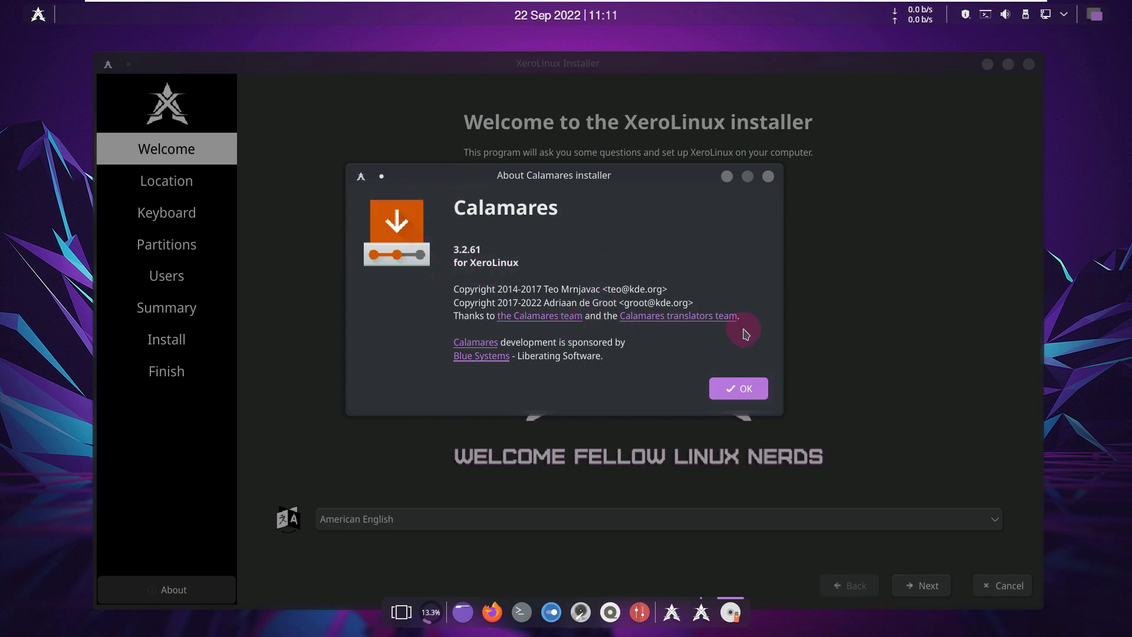
{"action": "left_click", "coordinate": [751, 387]}
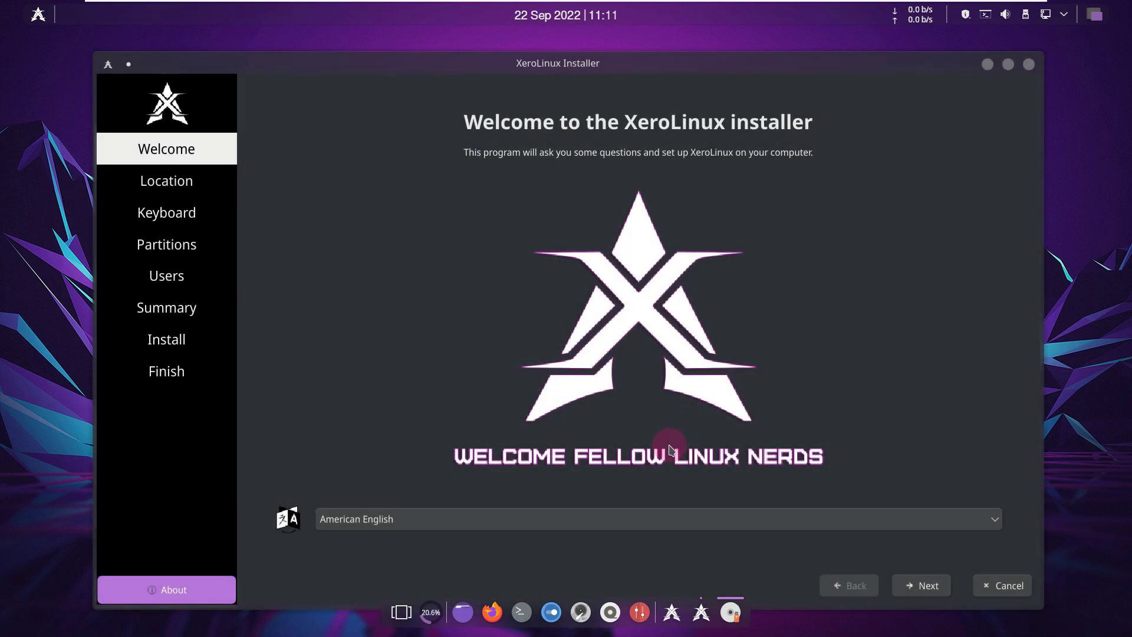
- Keep American English as the installer language and continue to the Location step
{"action": "left_click", "coordinate": [599, 519]}
{"action": "scroll", "coordinate": [548, 412], "scroll_direction": "down", "scroll_amount": 5}
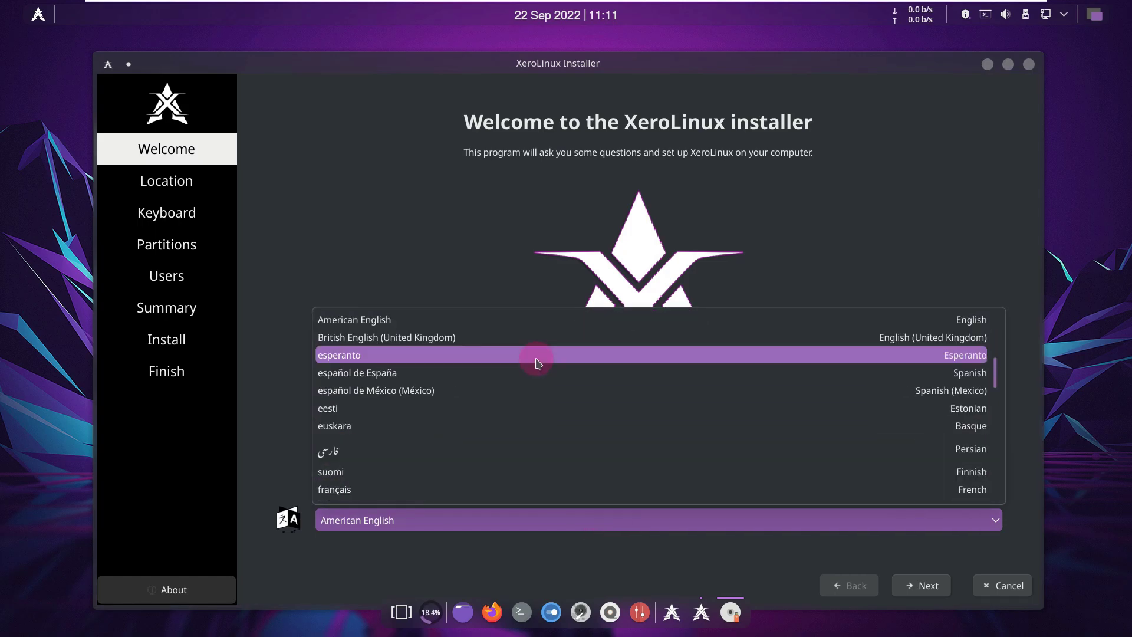
{"action": "left_click", "coordinate": [417, 228]}
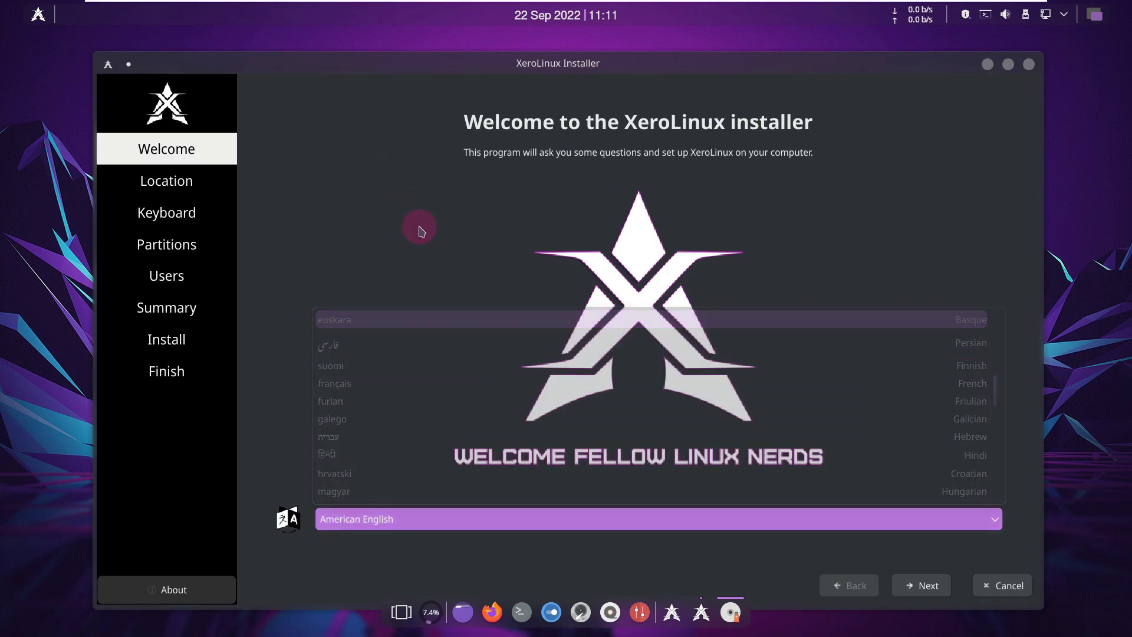
{"action": "left_click", "coordinate": [921, 586]}
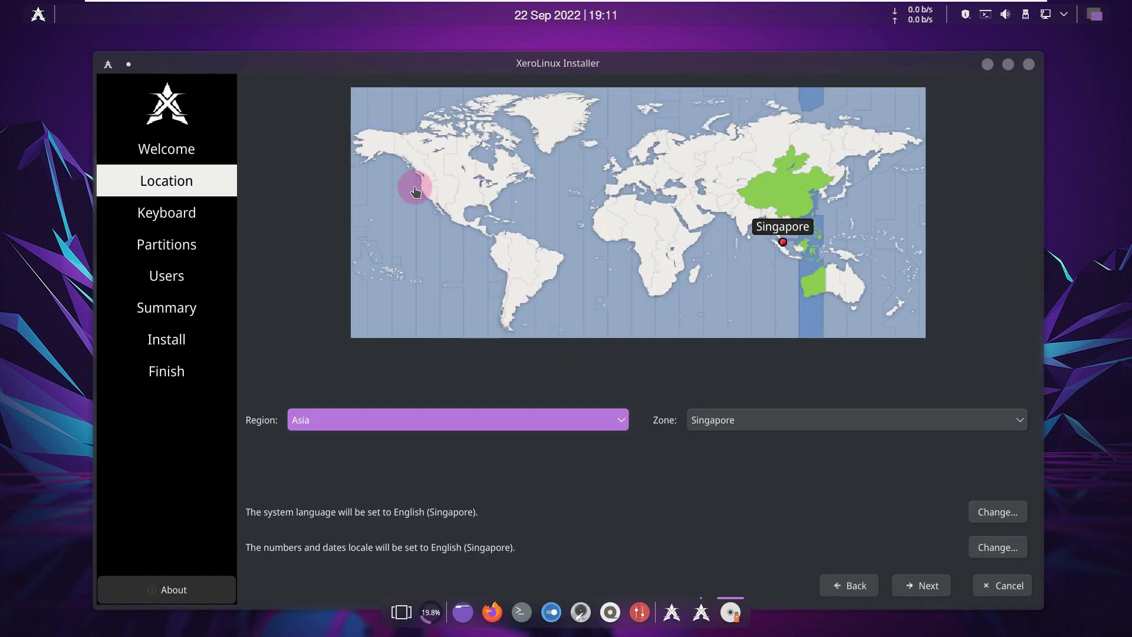
- Set the timezone to America/Los Angeles, confirming Region and Zone, and continue to Keyboard
{"action": "left_click", "coordinate": [425, 189]}
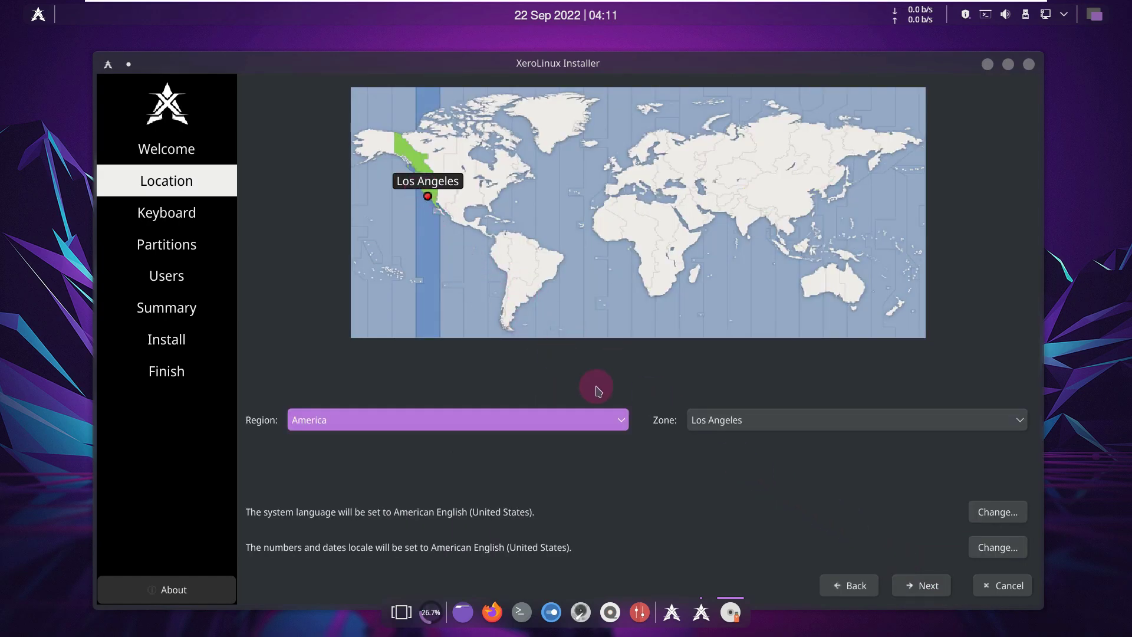
{"action": "left_click", "coordinate": [607, 429]}
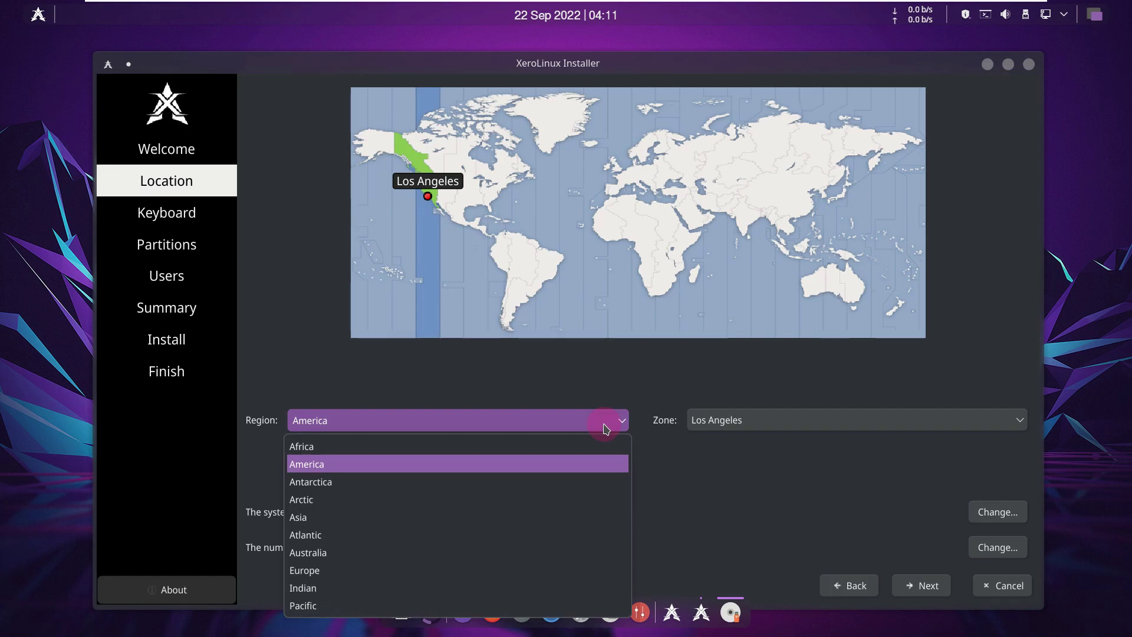
{"action": "left_click", "coordinate": [790, 427]}
{"action": "left_click", "coordinate": [790, 426]}
{"action": "left_click", "coordinate": [790, 427]}
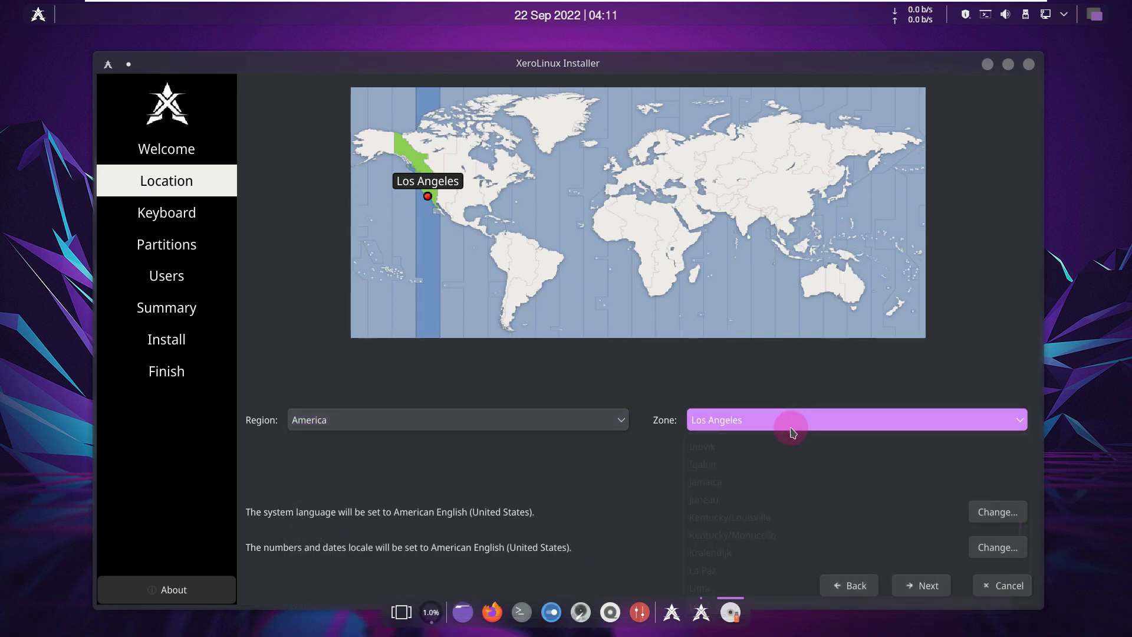
{"action": "left_click", "coordinate": [909, 591]}
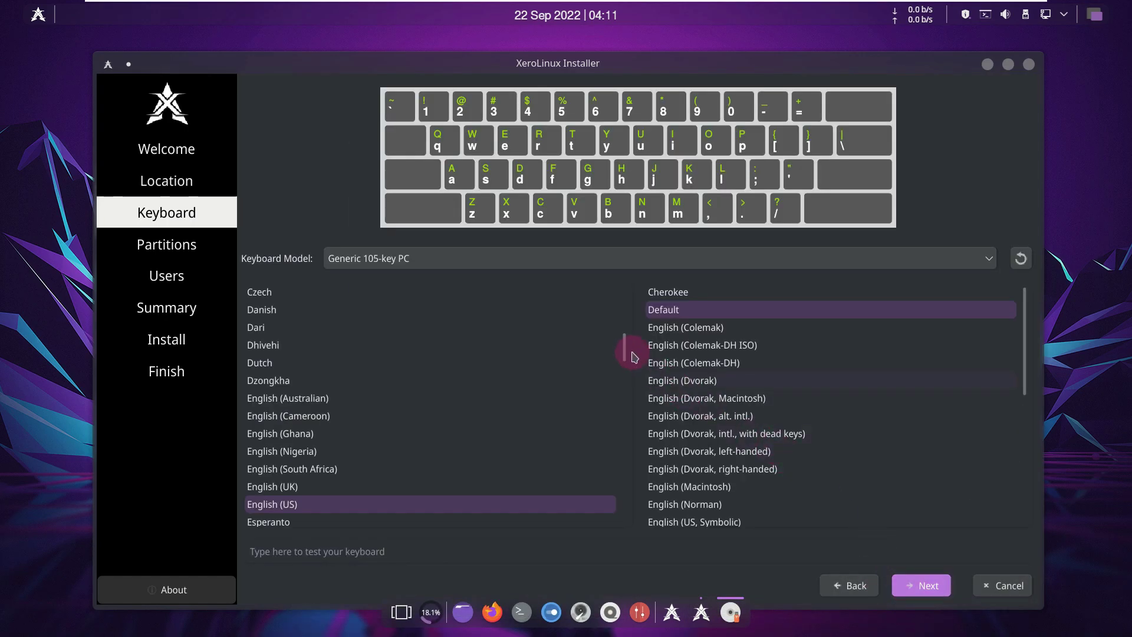
- Keep the Generic 105-key PC keyboard model and continue to Partitions
{"action": "left_click", "coordinate": [435, 259]}
{"action": "scroll", "coordinate": [462, 352], "scroll_direction": "up", "scroll_amount": 10}
{"action": "scroll", "coordinate": [463, 351], "scroll_direction": "up", "scroll_amount": 2}
{"action": "left_click", "coordinate": [303, 190]}
{"action": "left_click", "coordinate": [915, 585]}
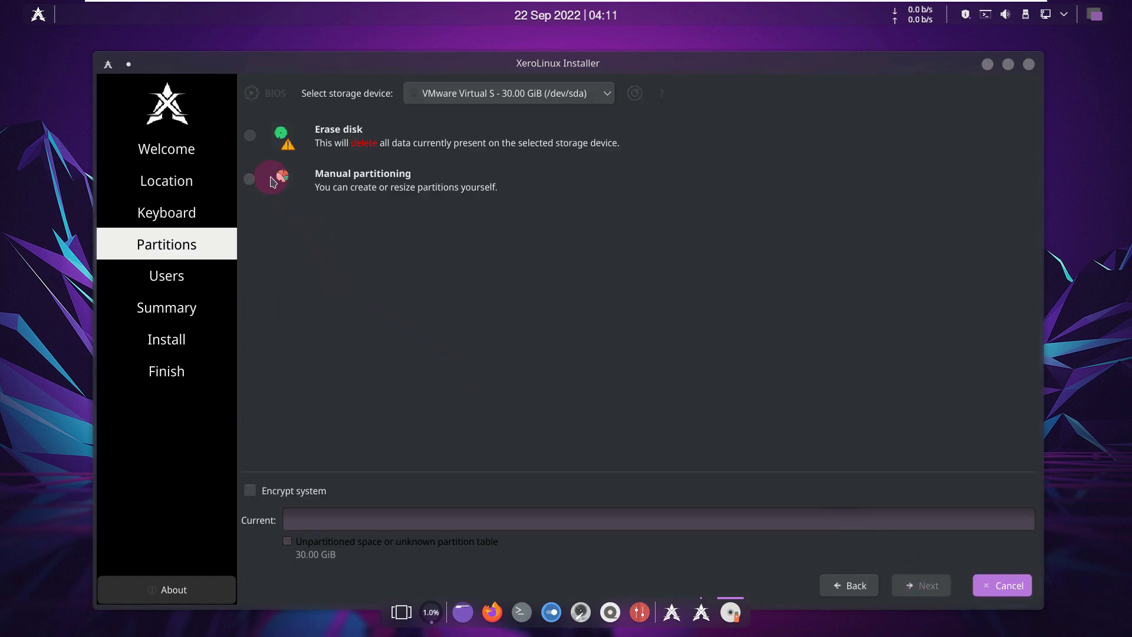
- Choose Erase disk with No Swap and xfs, leaving the storage device unchanged
{"action": "left_click", "coordinate": [251, 143]}
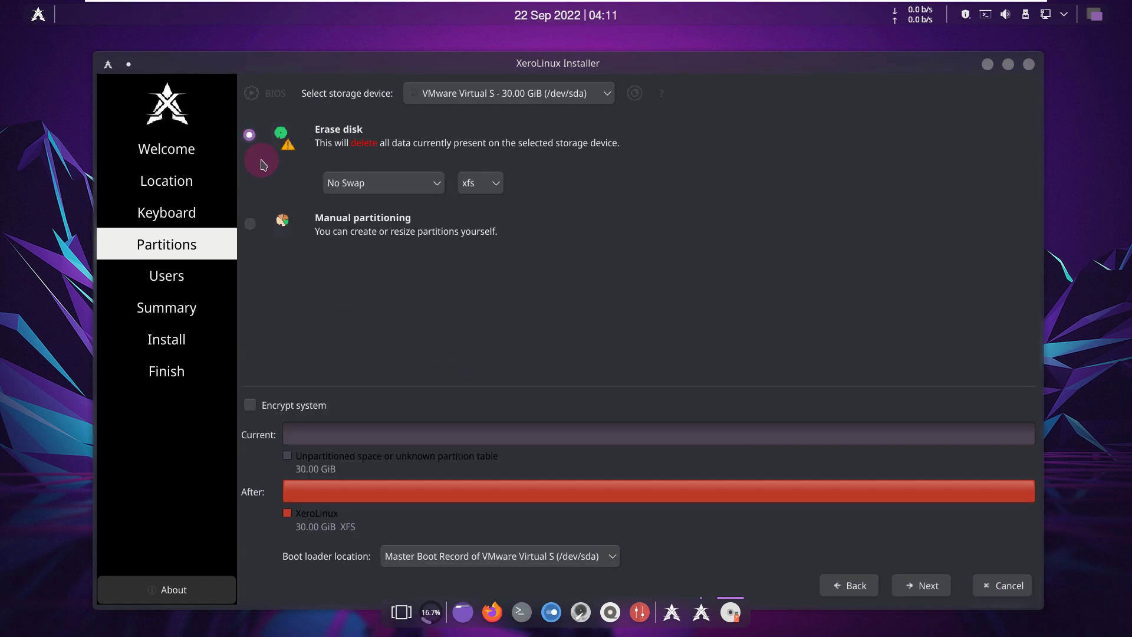
{"action": "left_click", "coordinate": [388, 179]}
{"action": "left_click", "coordinate": [380, 180]}
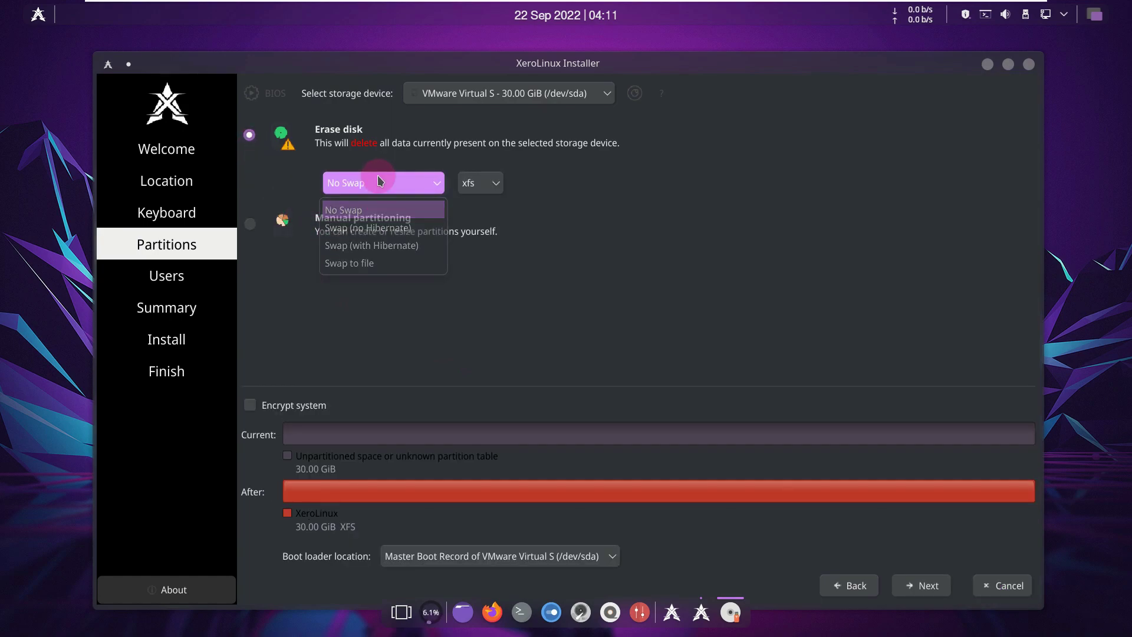
{"action": "left_click", "coordinate": [470, 184]}
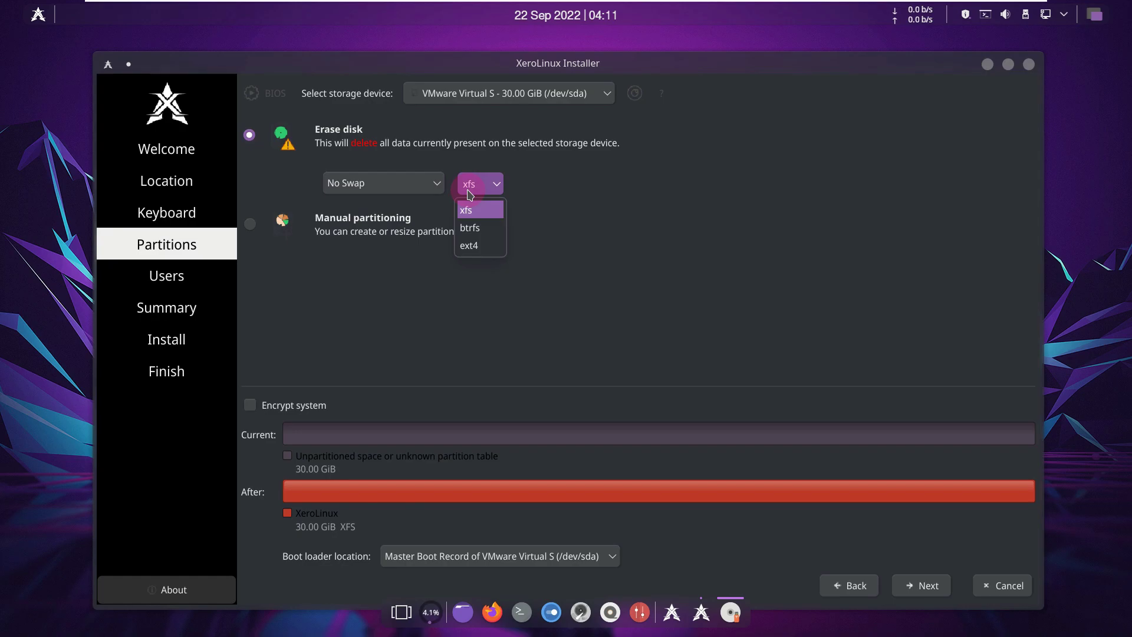
{"action": "left_click", "coordinate": [611, 204]}
{"action": "left_click", "coordinate": [606, 96]}
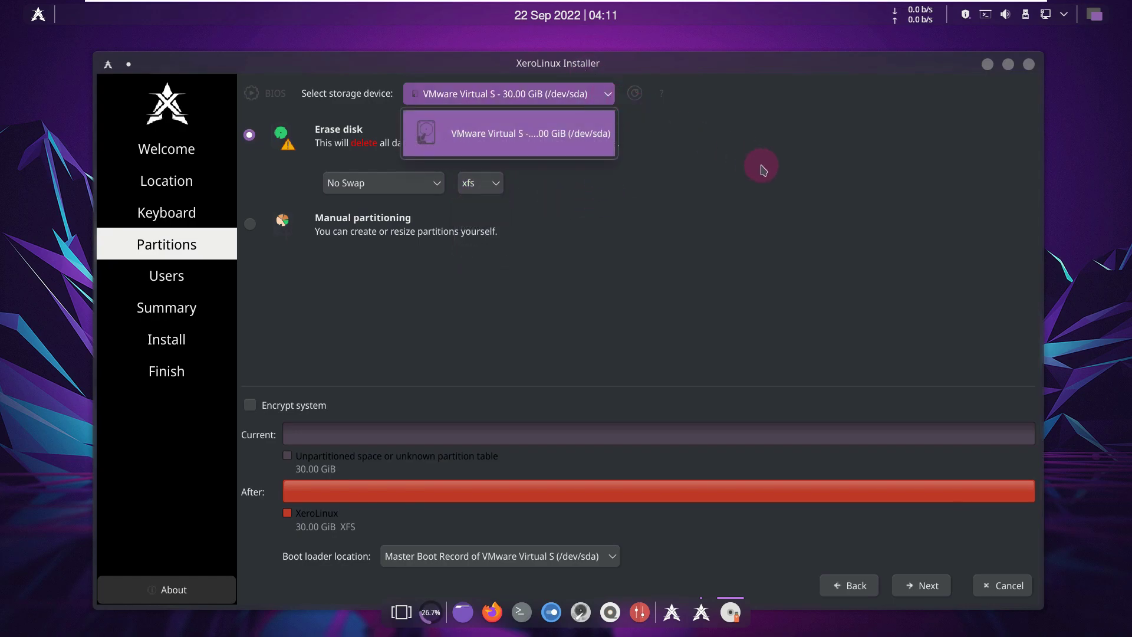
{"action": "left_click", "coordinate": [816, 229]}
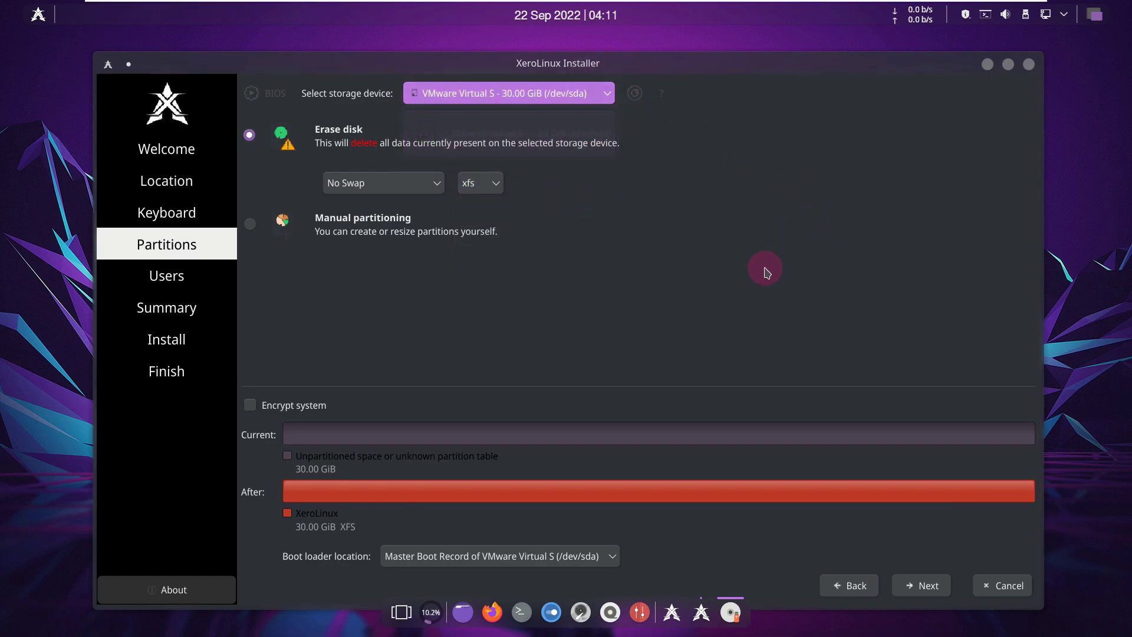
- Leave encryption off, keep the boot loader on the MBR, and continue to Users
{"action": "left_click", "coordinate": [313, 406]}
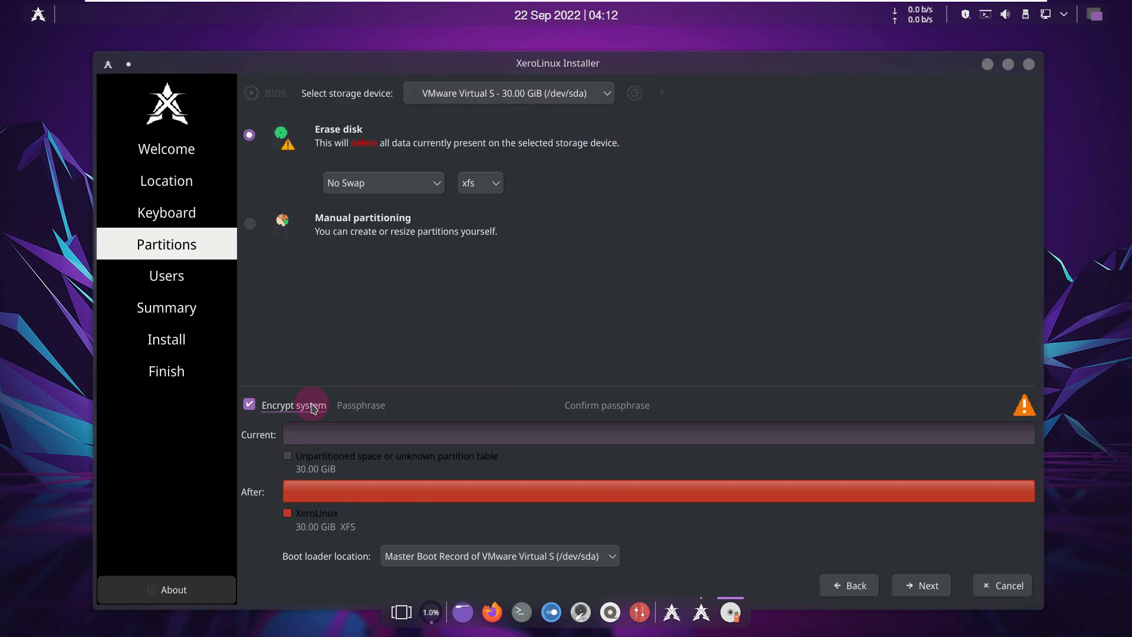
{"action": "left_click", "coordinate": [313, 406]}
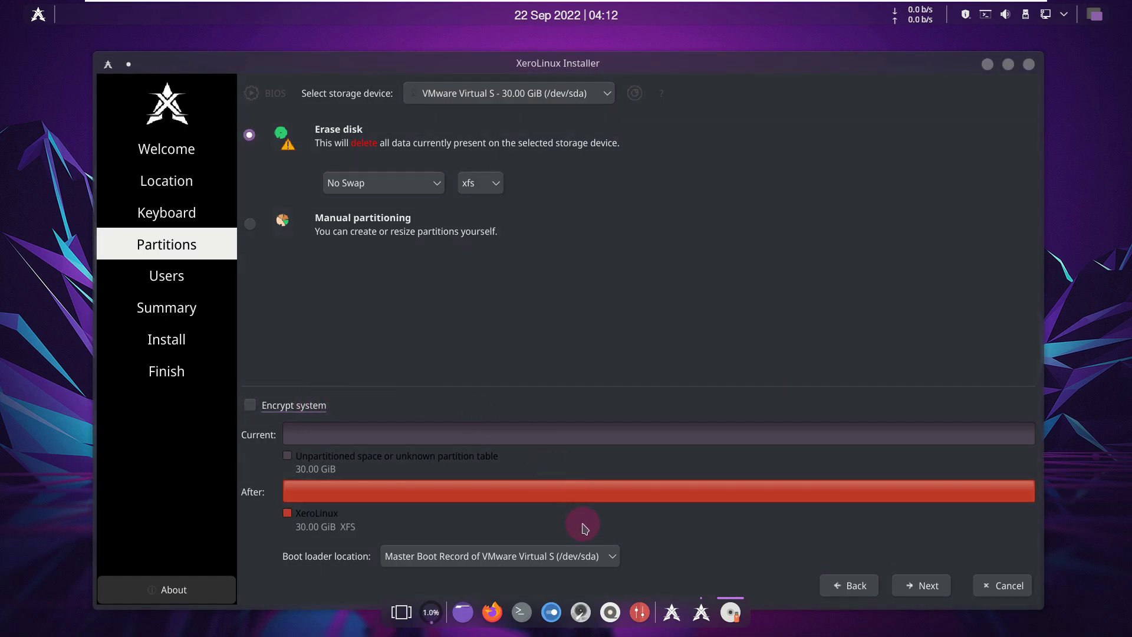
{"action": "left_click", "coordinate": [574, 557]}
{"action": "left_click", "coordinate": [574, 557]}
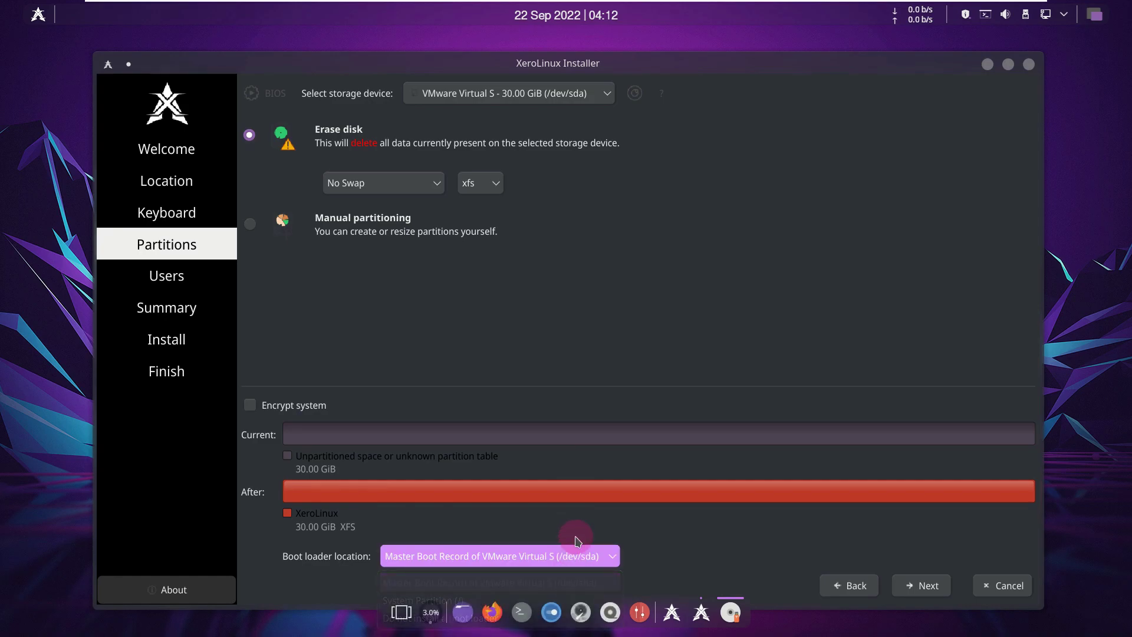
{"action": "left_click", "coordinate": [914, 590]}
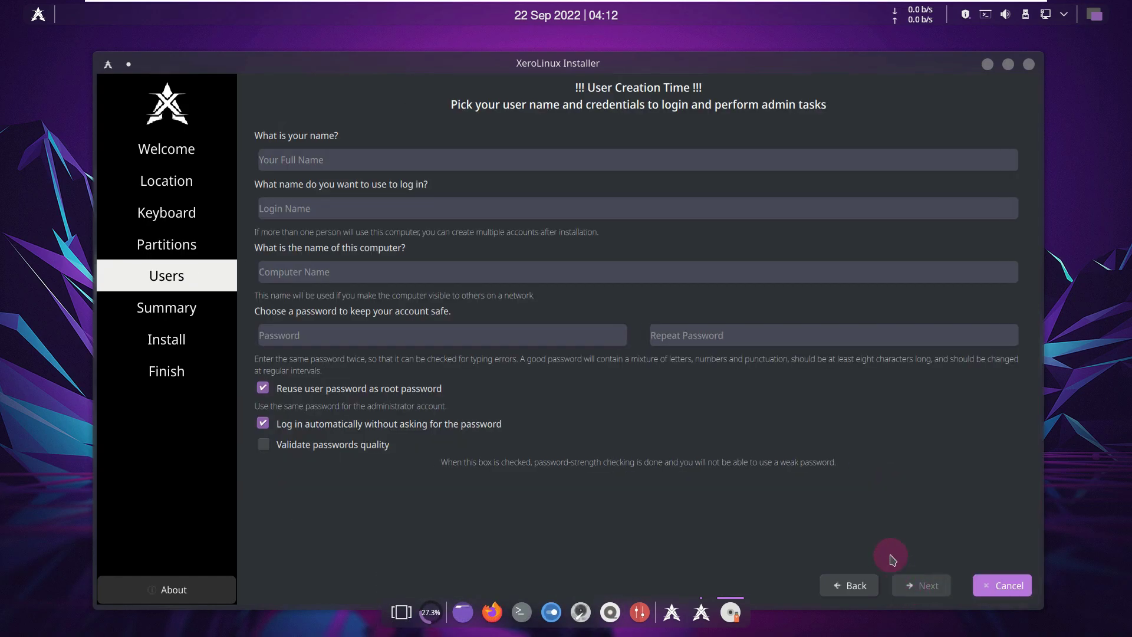
- Set the options: reuse user password for root, automatic login on, password quality validation off
{"action": "left_click", "coordinate": [361, 451]}
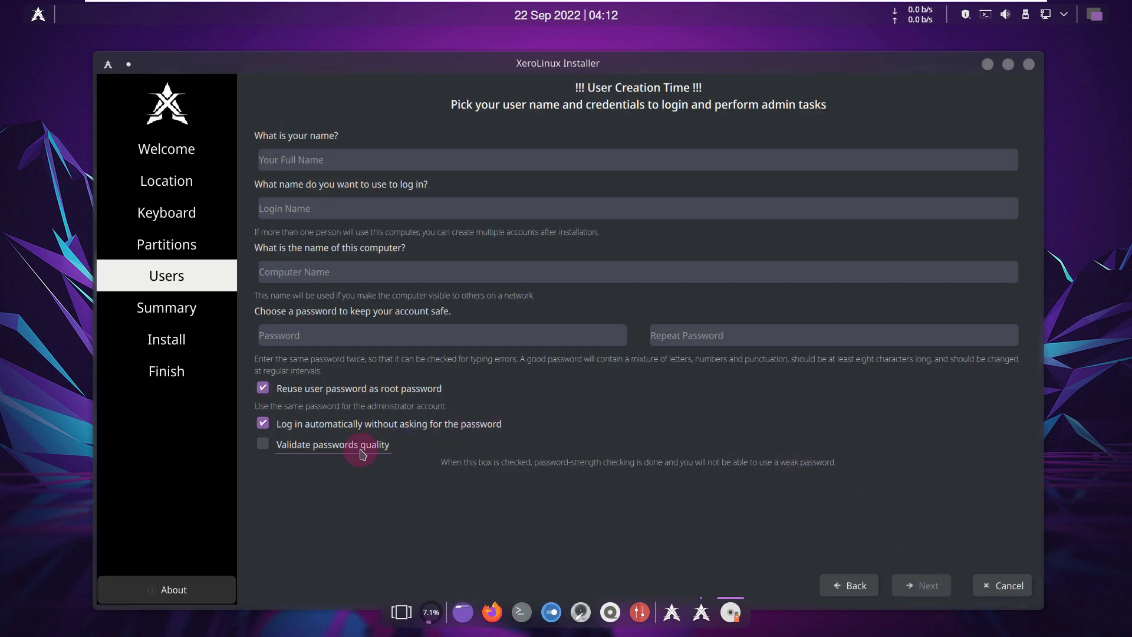
{"action": "left_click", "coordinate": [348, 397]}
{"action": "left_click", "coordinate": [348, 397]}
{"action": "left_click", "coordinate": [348, 396]}
{"action": "left_click", "coordinate": [347, 396]}
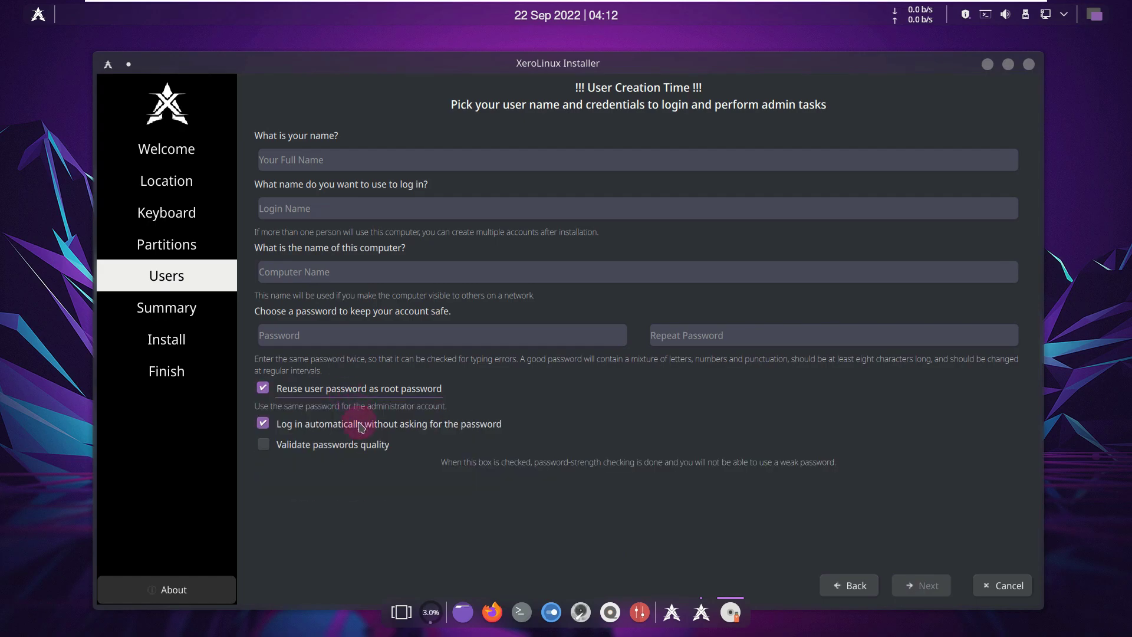
{"action": "left_click", "coordinate": [362, 443]}
{"action": "left_click", "coordinate": [362, 435]}
{"action": "left_click", "coordinate": [362, 434]}
{"action": "left_click", "coordinate": [362, 449]}
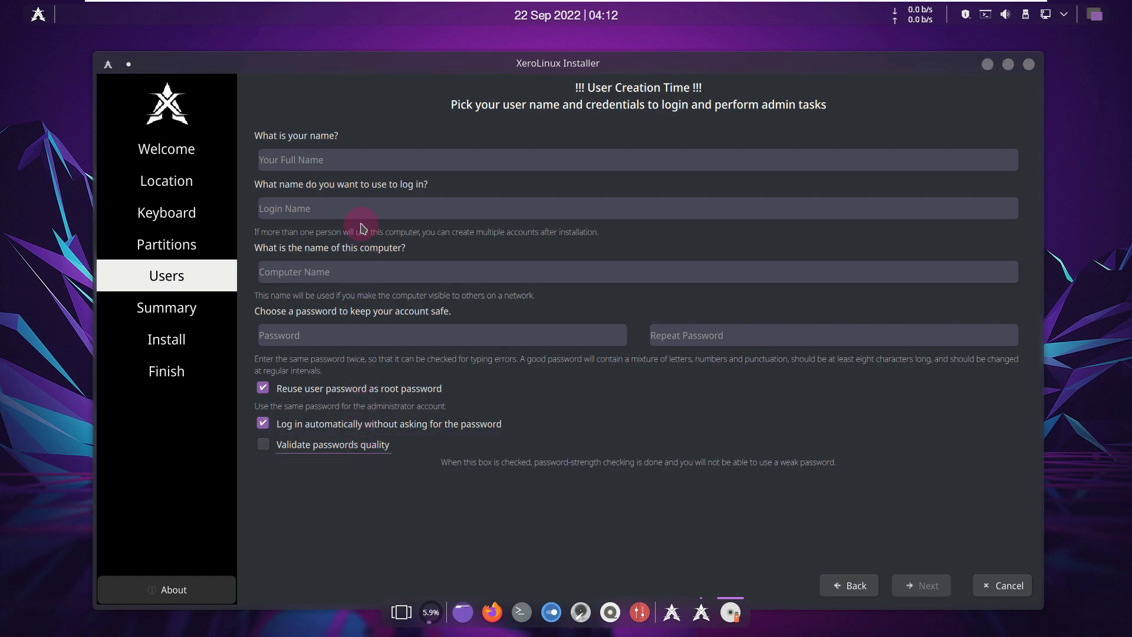
- Enter the user's full name and delete the machine suffix from the computer name
{"action": "left_click", "coordinate": [357, 168]}
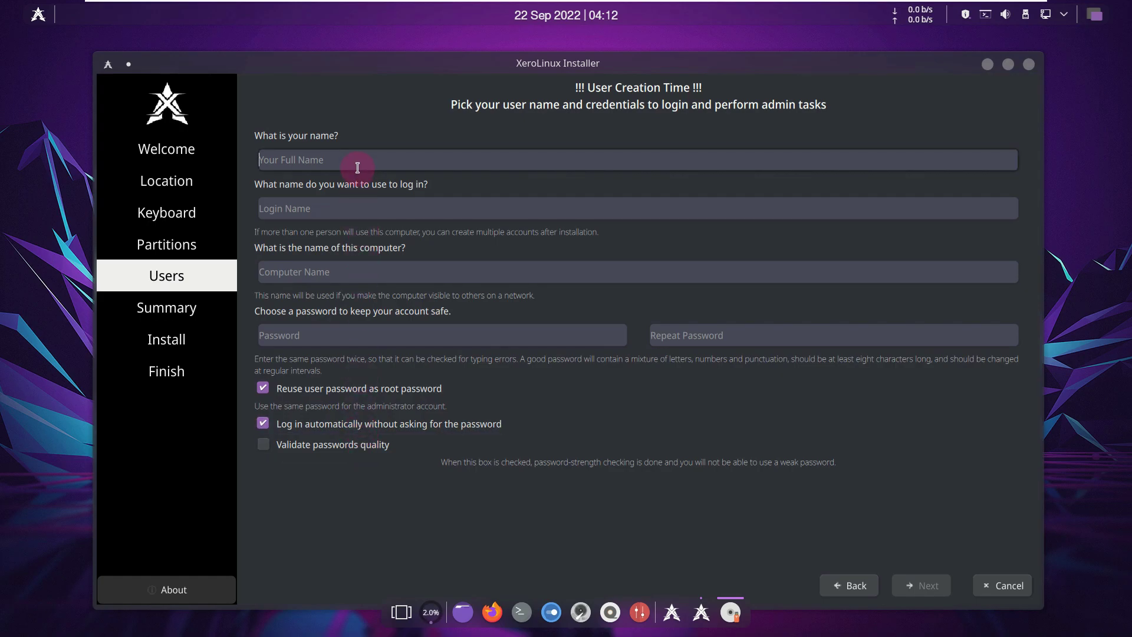
{"action": "type", "text": "runboxing"}
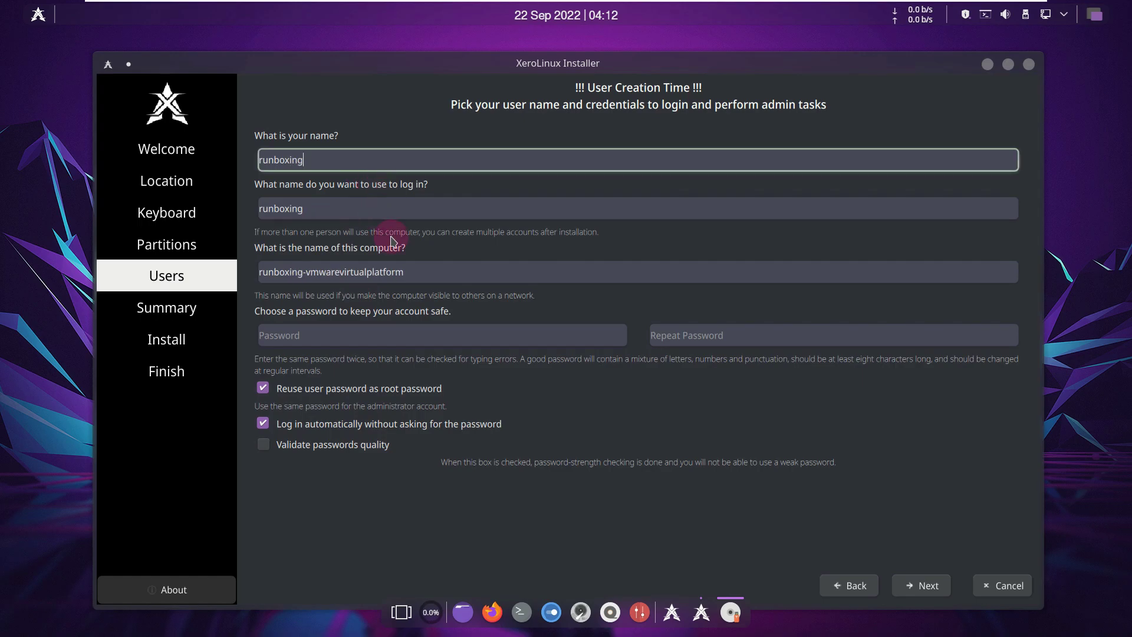
{"action": "left_click_drag", "start_coordinate": [419, 273], "coordinate": [302, 303]}
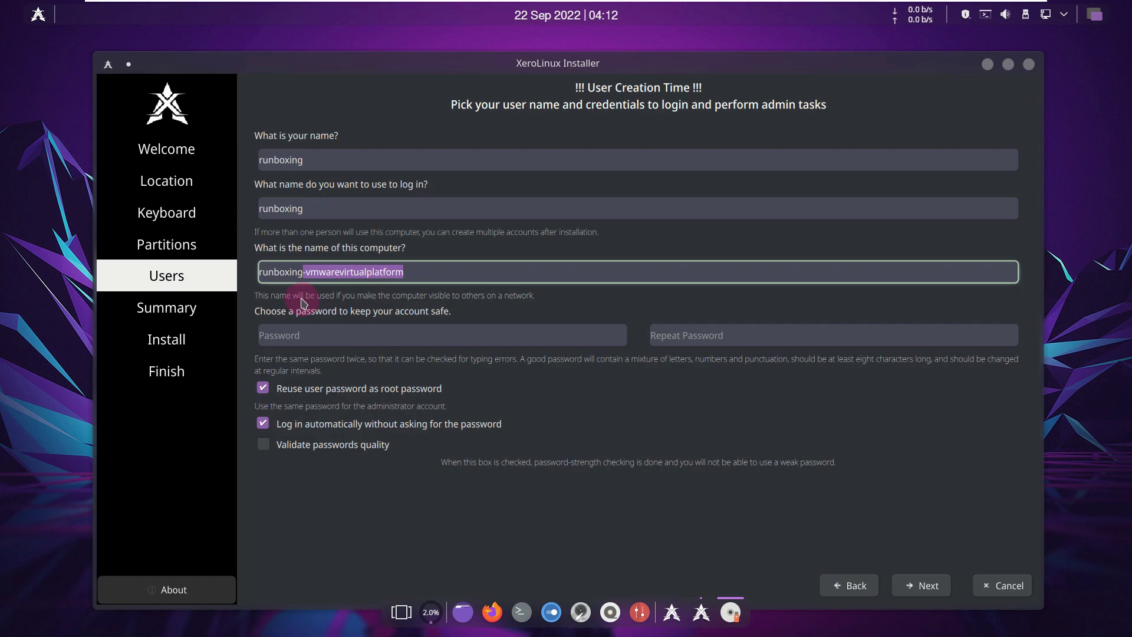
{"action": "key", "text": "BackSpace"}
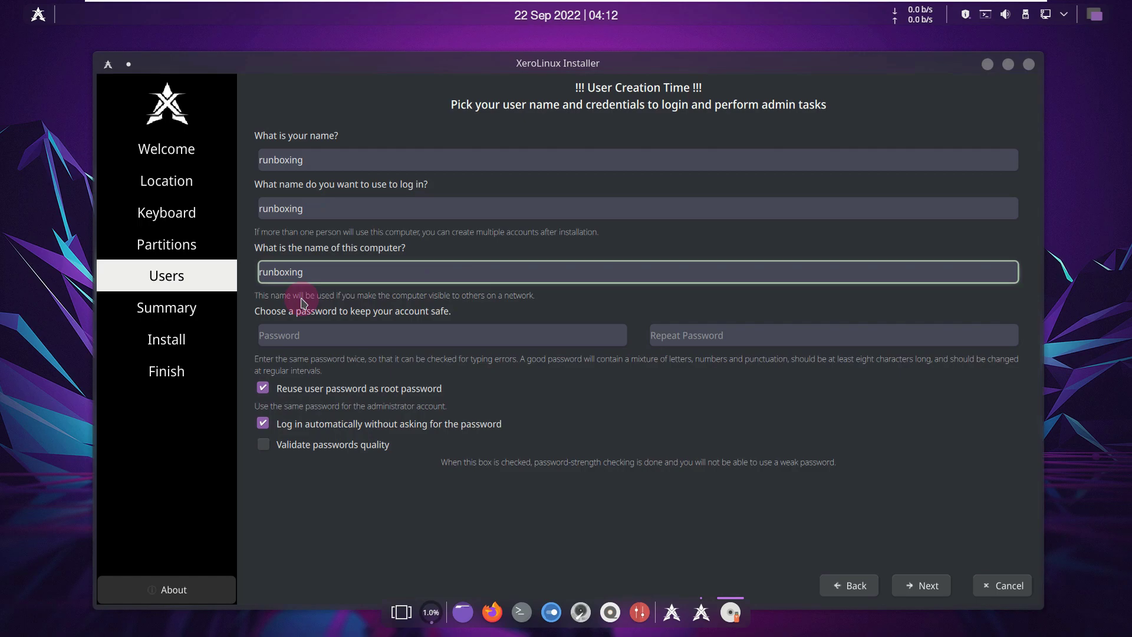
- Enter and confirm a six-character account password, then continue to the installation summary
{"action": "left_click", "coordinate": [321, 328]}
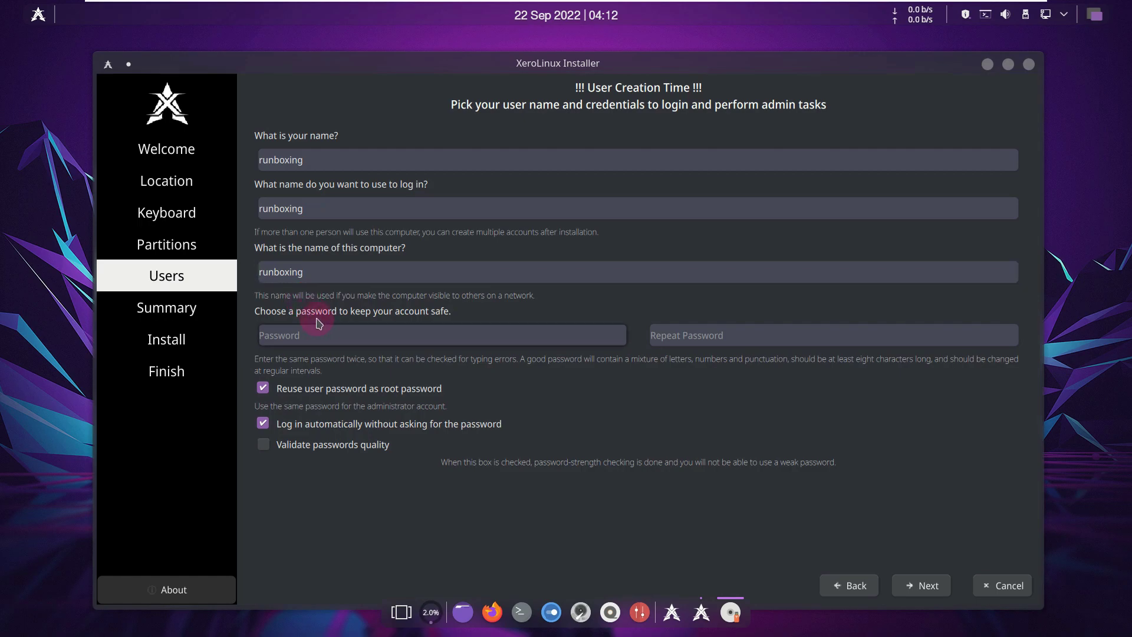
{"action": "type", "text": "12345"}
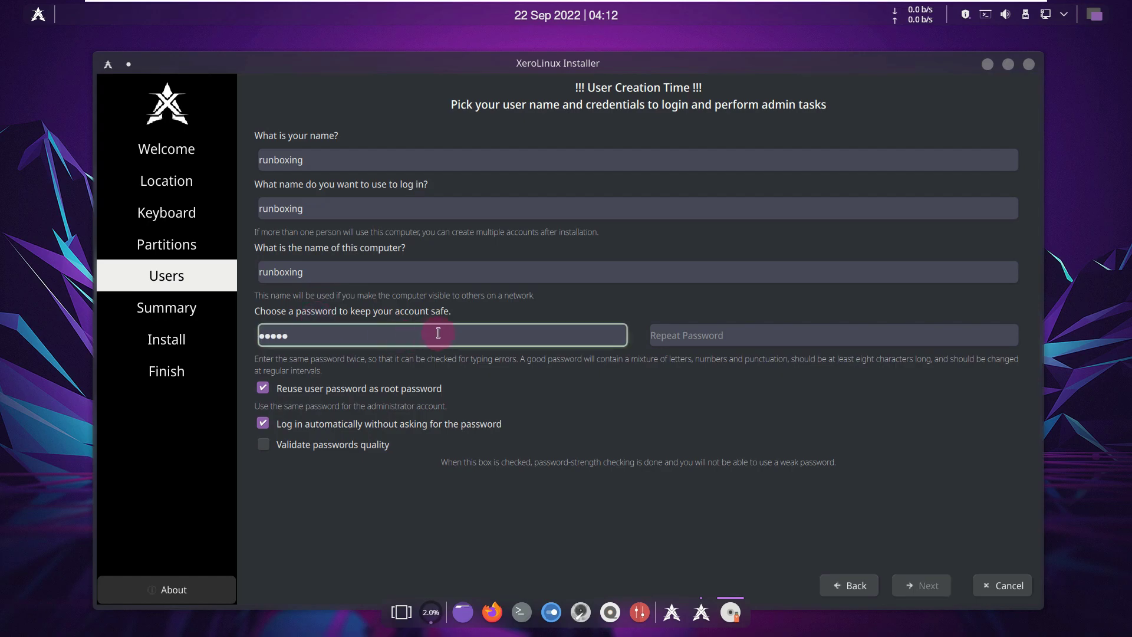
{"action": "left_click", "coordinate": [699, 341]}
{"action": "type", "text": "12345"}
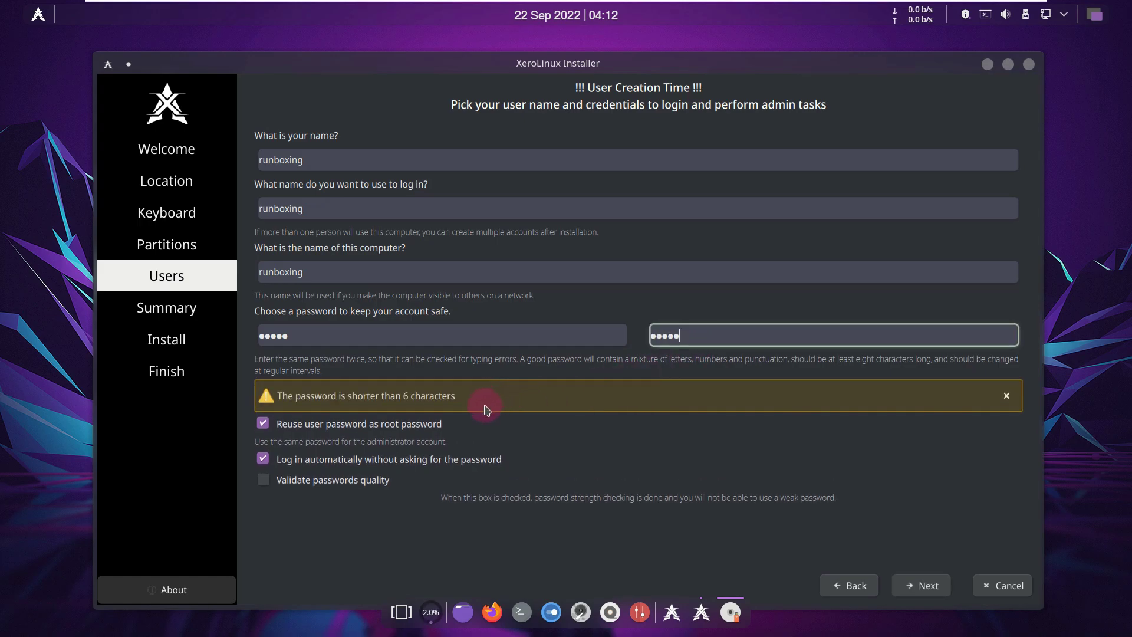
{"action": "left_click", "coordinate": [426, 337]}
{"action": "type", "text": "6"}
{"action": "left_click", "coordinate": [718, 336]}
{"action": "type", "text": "6"}
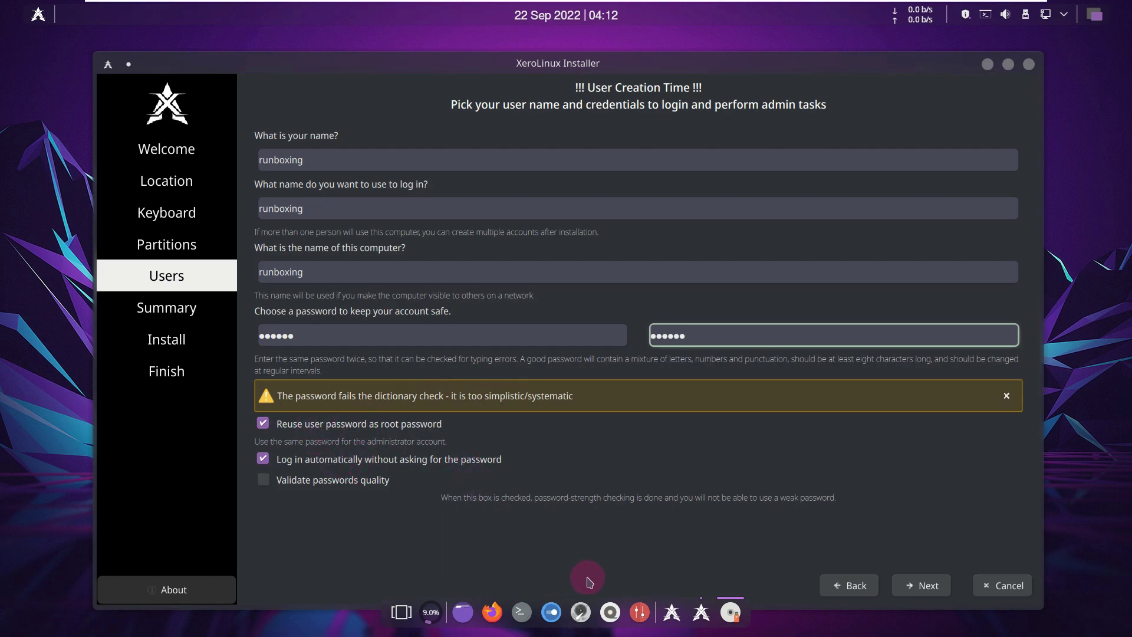
{"action": "left_click", "coordinate": [928, 590]}
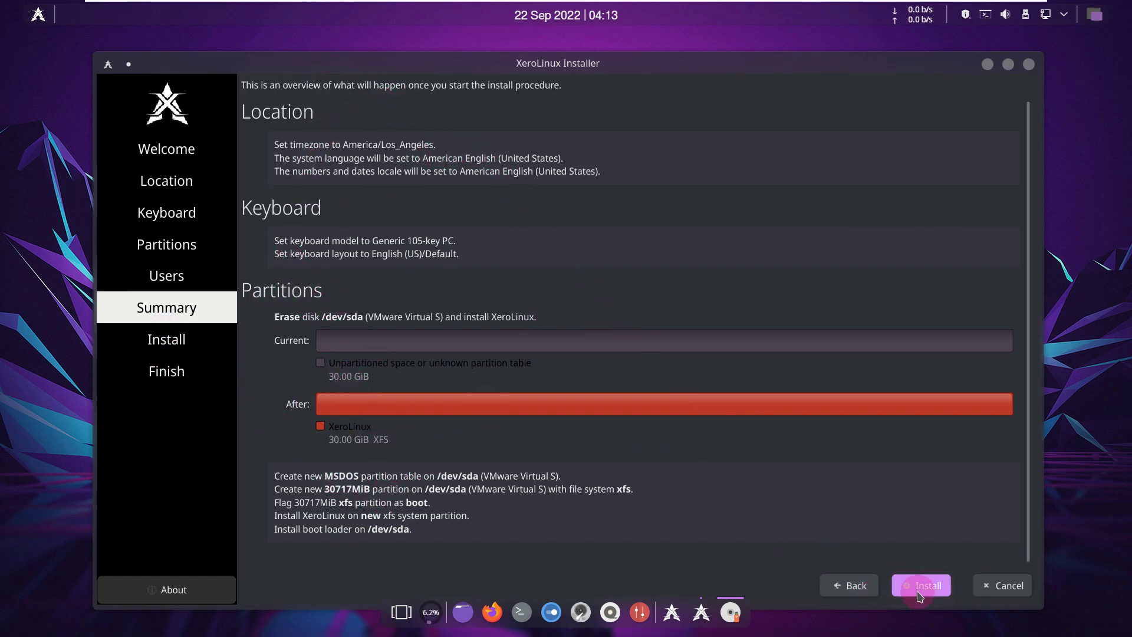
- Cancel the Calamares installation with Yes and close the XeroLinux Hello window
{"action": "right_click", "coordinate": [729, 606]}
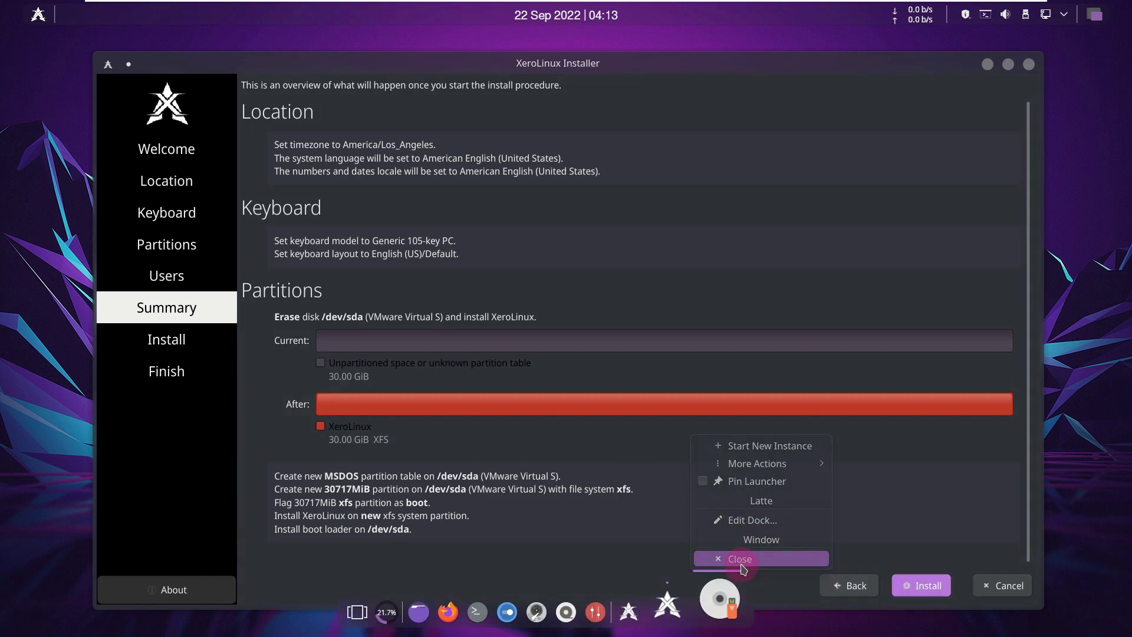
{"action": "left_click", "coordinate": [740, 558]}
{"action": "left_click", "coordinate": [595, 352]}
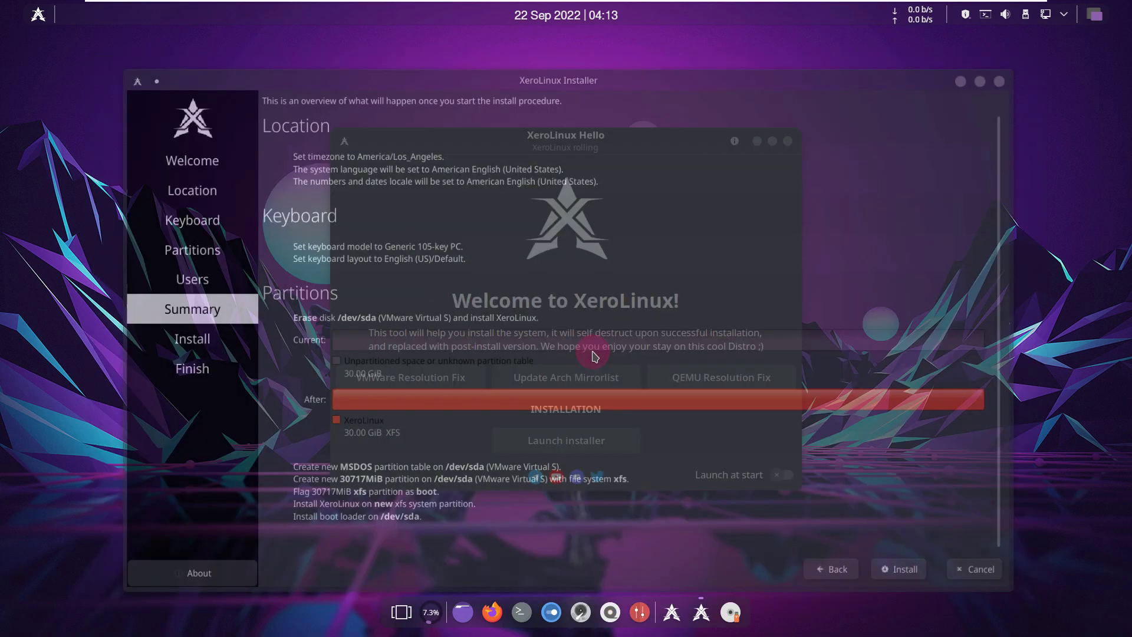
{"action": "left_click", "coordinate": [786, 142]}
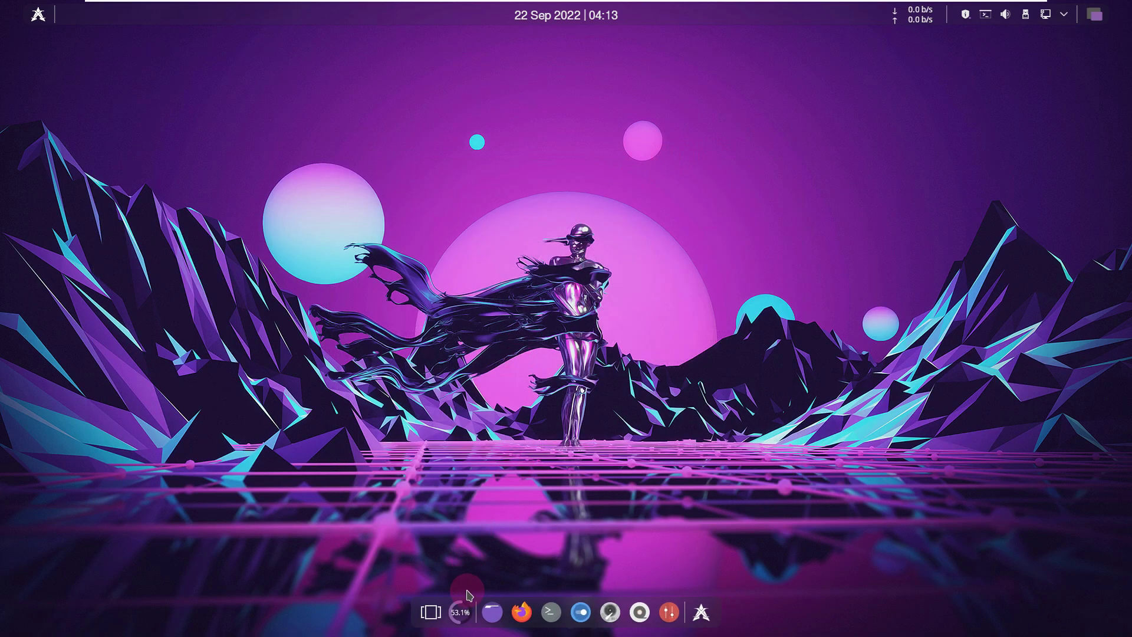
- Launch Konsole, confirm version 22.08.1 in About Konsole, then select the neofetch output
{"action": "left_click", "coordinate": [460, 610]}
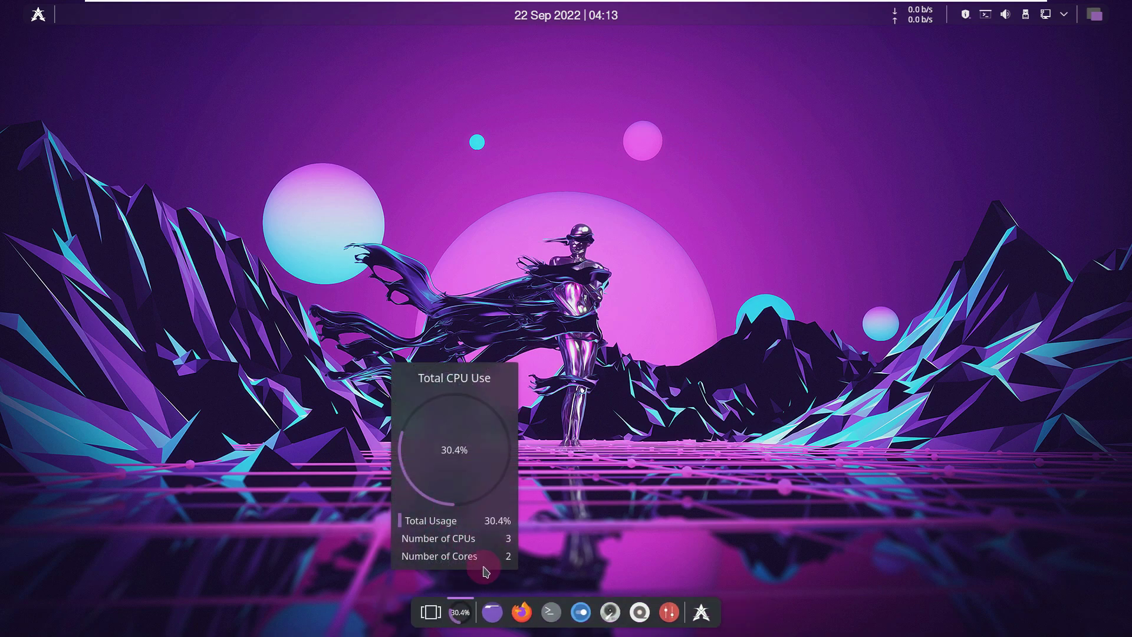
{"action": "left_click_drag", "start_coordinate": [552, 612], "coordinate": [532, 570]}
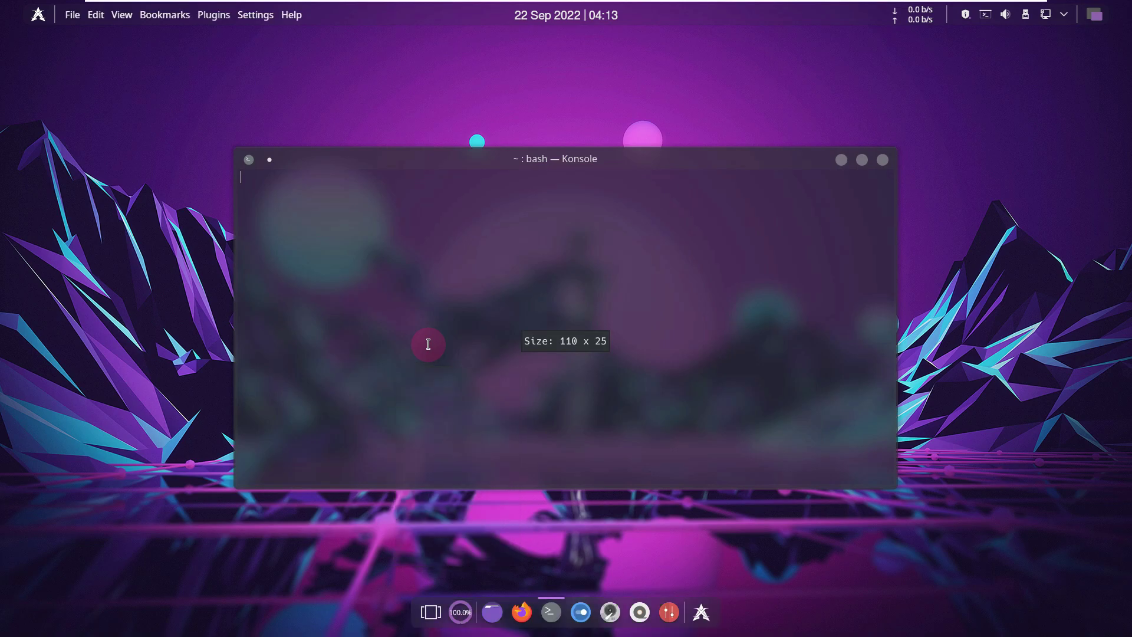
{"action": "left_click", "coordinate": [291, 15]}
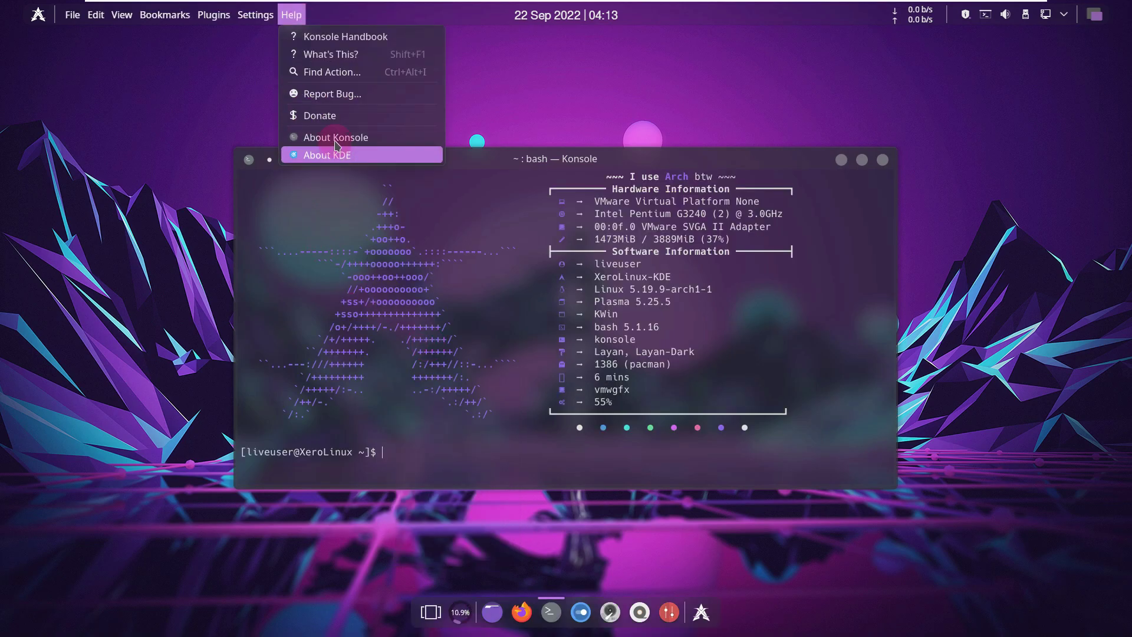
{"action": "left_click", "coordinate": [335, 137]}
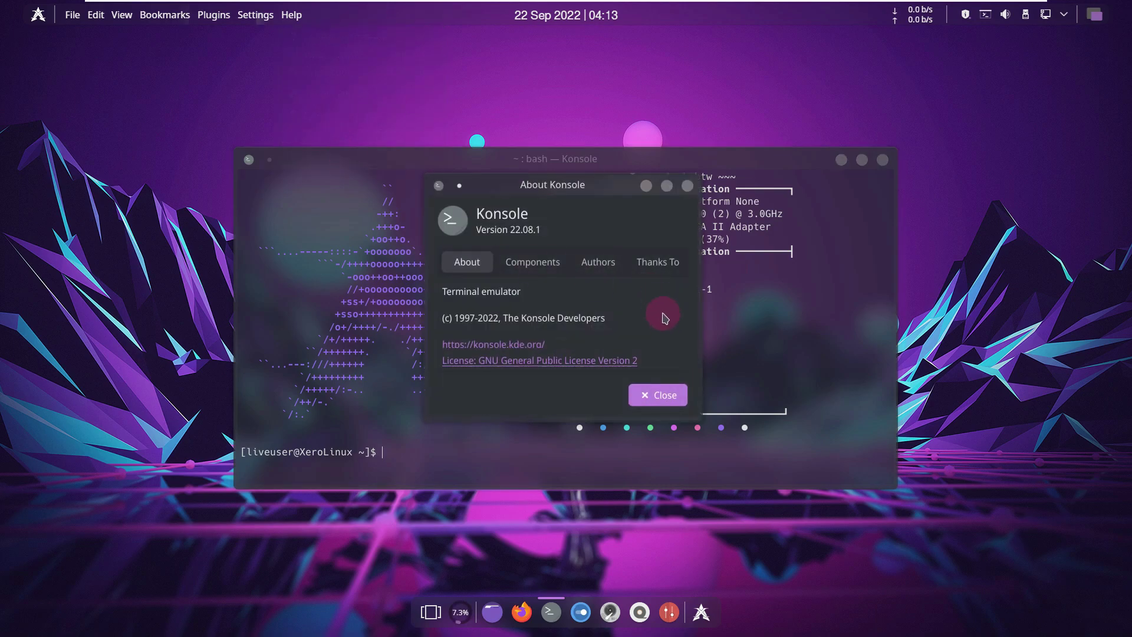
{"action": "left_click", "coordinate": [687, 185]}
{"action": "left_click_drag", "start_coordinate": [818, 429], "coordinate": [554, 174]}
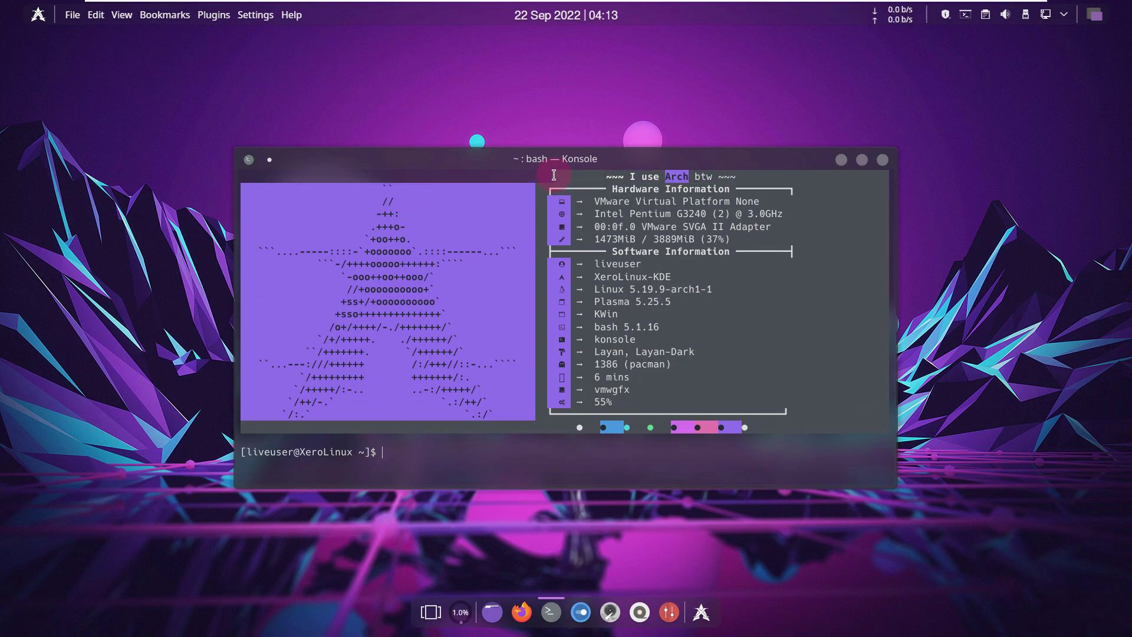
- Run inxi -b to print a basic system summary
{"action": "left_click", "coordinate": [509, 452]}
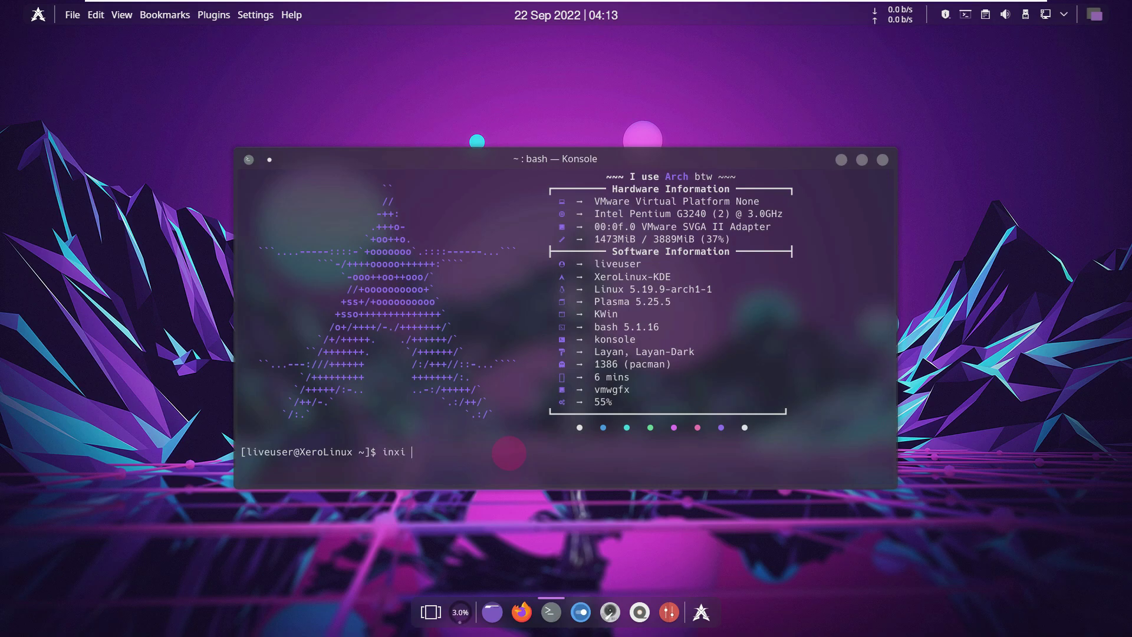
{"action": "type", "text": "inxi -b"}
{"action": "key", "text": "Return"}
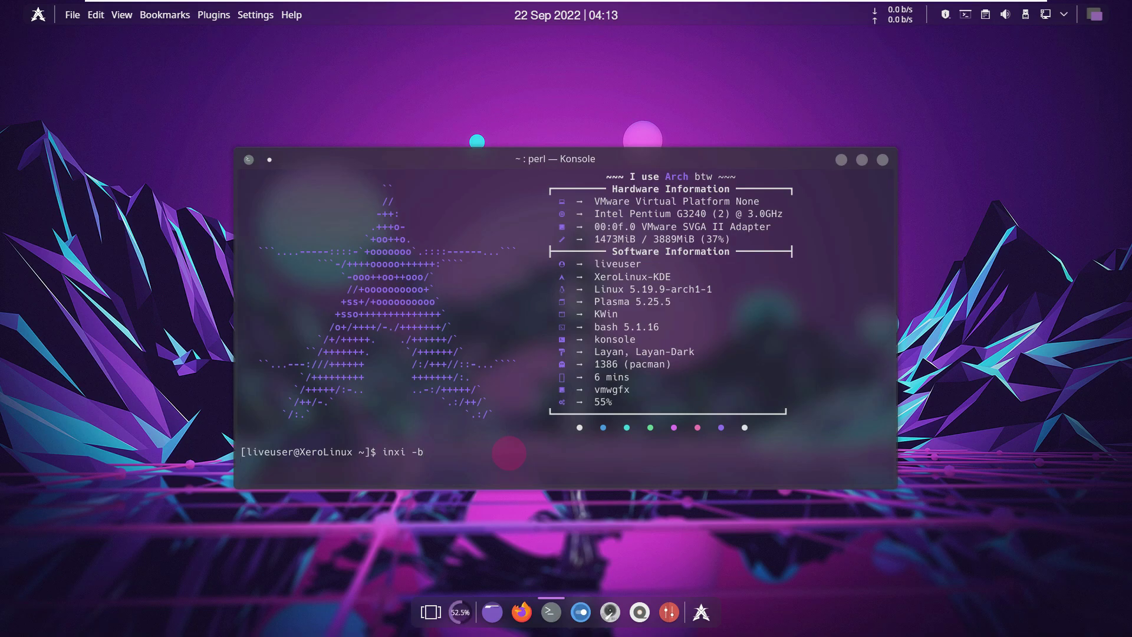
- Run inxi -G to show VMware SVGA II graphics at 1920x1080, and review the output
{"action": "type", "text": "i"}
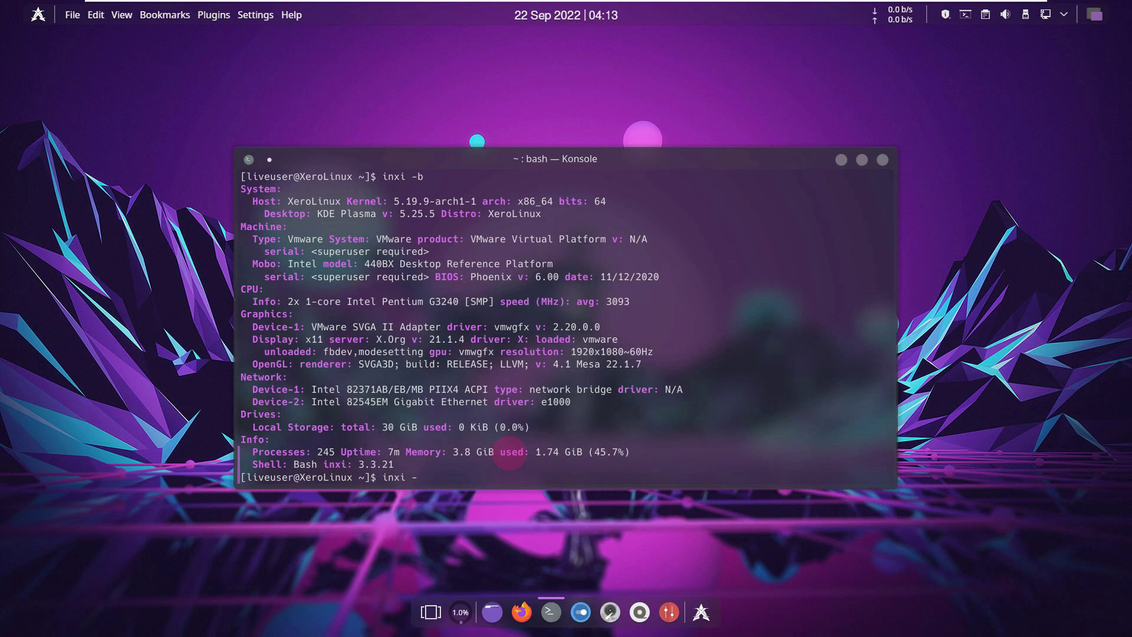
{"action": "key", "text": "Return"}
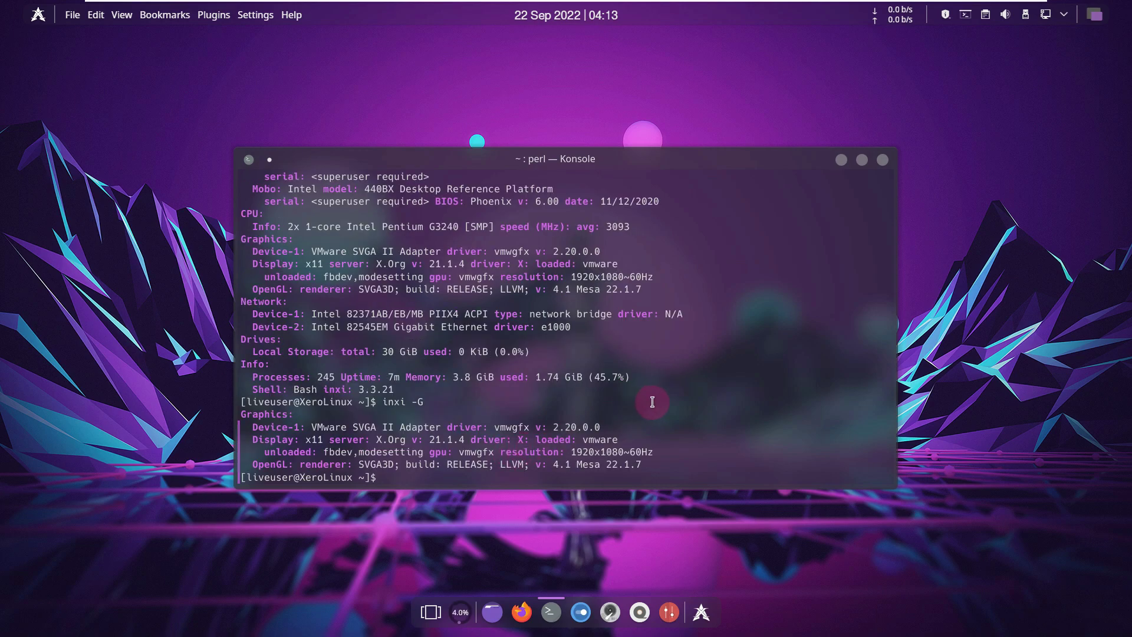
{"action": "left_click_drag", "start_coordinate": [644, 468], "coordinate": [383, 214]}
{"action": "scroll", "coordinate": [388, 203], "scroll_direction": "up", "scroll_amount": 1}
{"action": "scroll", "coordinate": [387, 206], "scroll_direction": "up", "scroll_amount": 3}
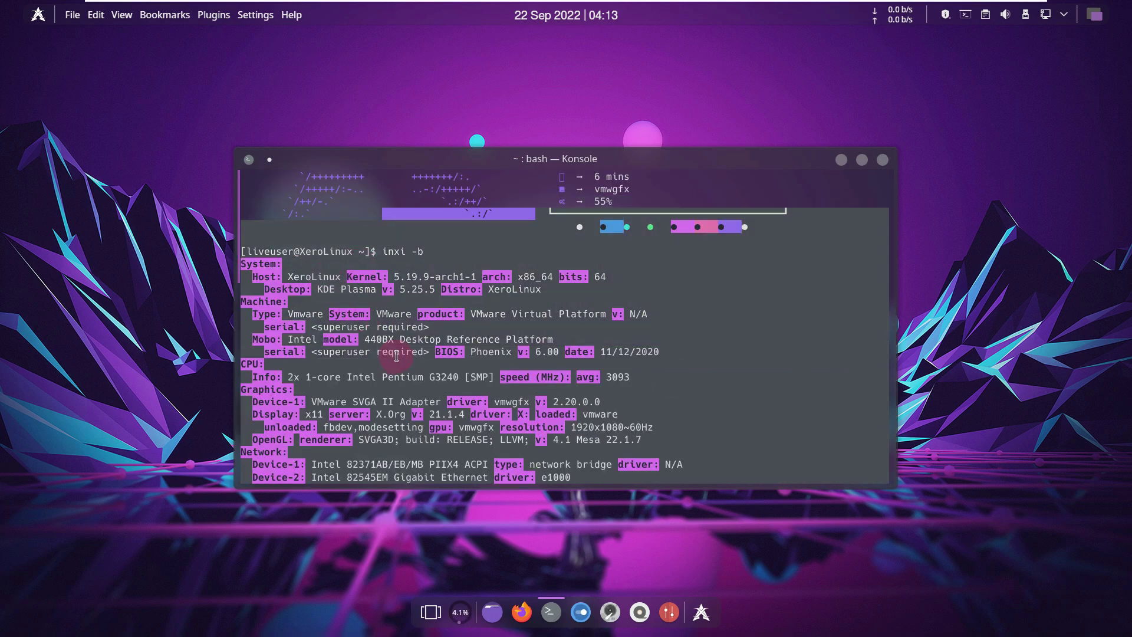
{"action": "scroll", "coordinate": [396, 354], "scroll_direction": "down", "scroll_amount": 1}
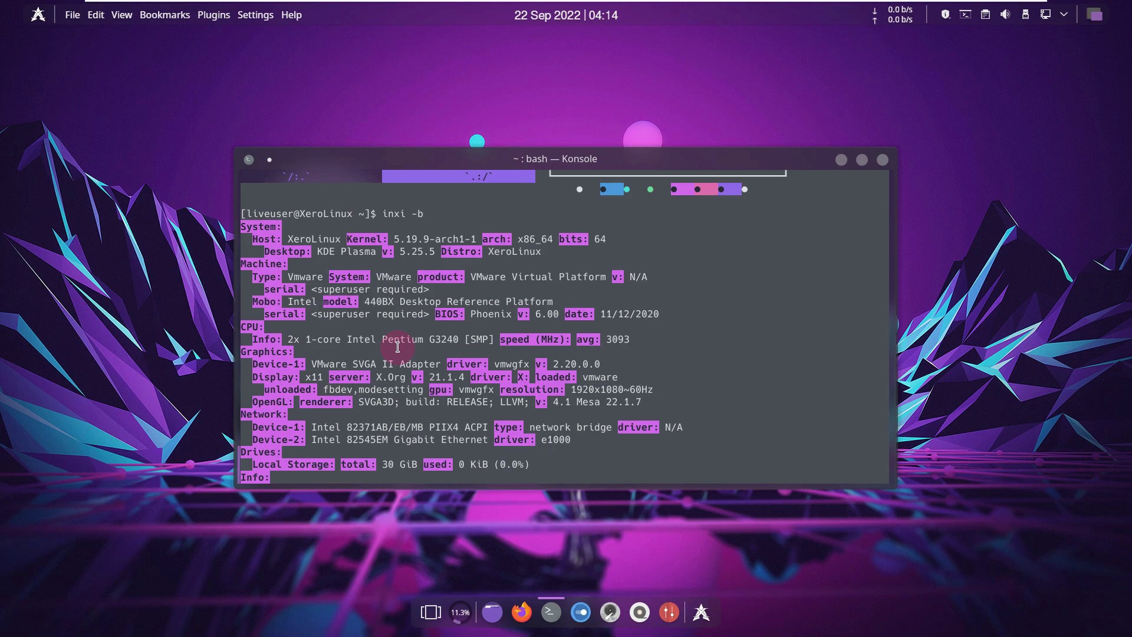
{"action": "scroll", "coordinate": [397, 347], "scroll_direction": "down", "scroll_amount": 3}
{"action": "left_click", "coordinate": [397, 475]}
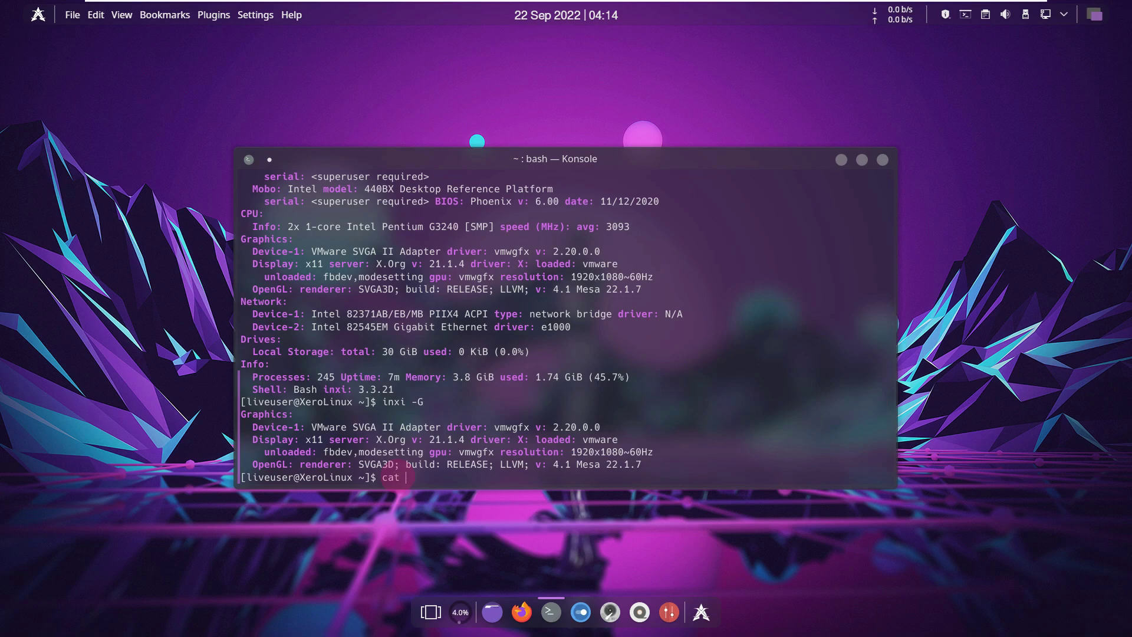
- Run cat /etc/issue, then neofetch, and scroll through the output
{"action": "type", "text": "cat /etc/issue"}
{"action": "key", "text": "Return"}
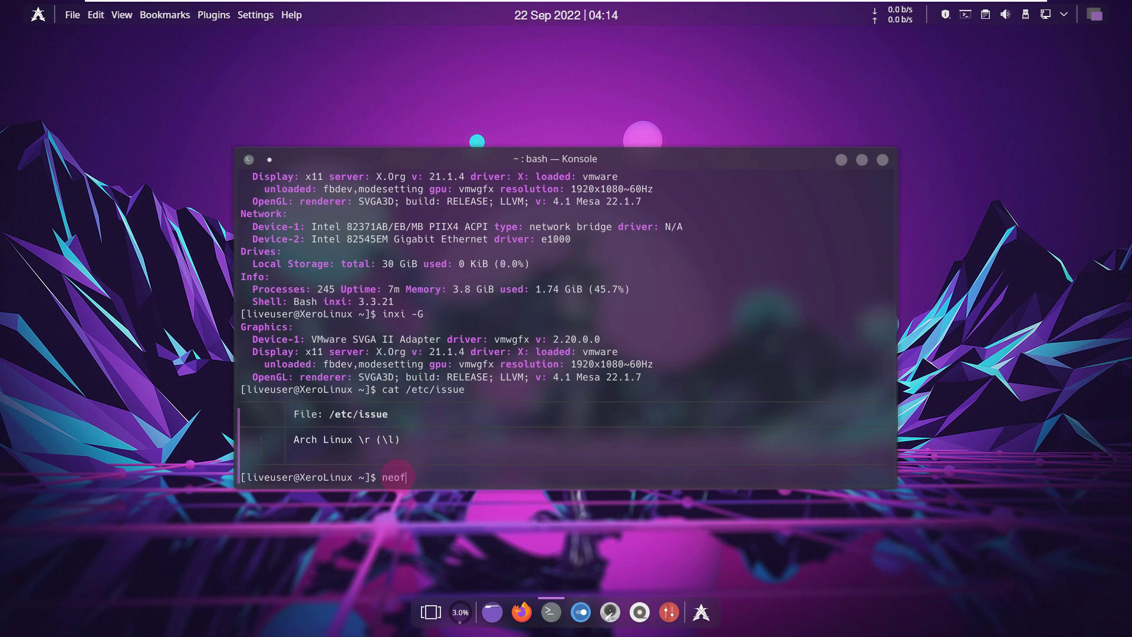
{"action": "type", "text": "neofetch'"}
{"action": "key", "text": "Return"}
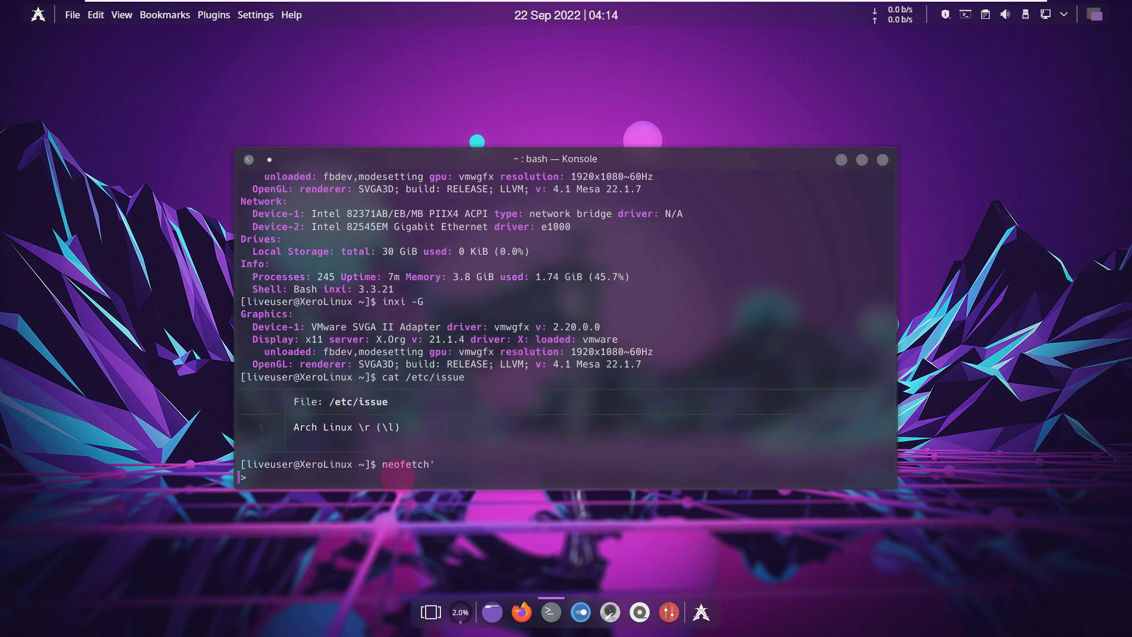
{"action": "scroll", "coordinate": [397, 474], "scroll_direction": "up", "scroll_amount": 1}
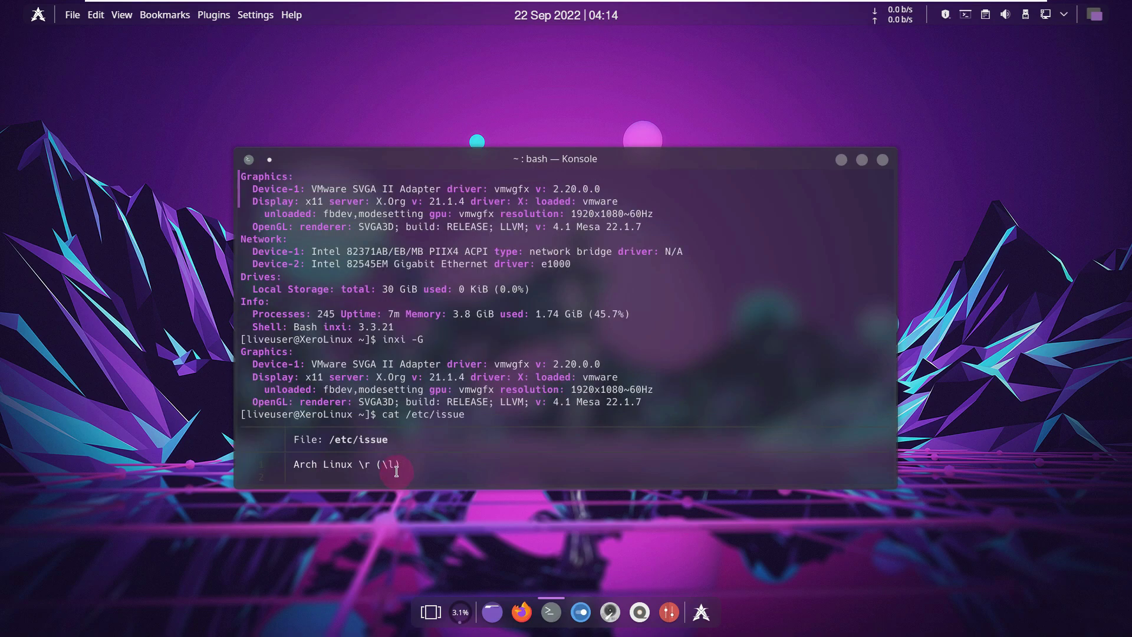
{"action": "scroll", "coordinate": [398, 475], "scroll_direction": "down", "scroll_amount": 1}
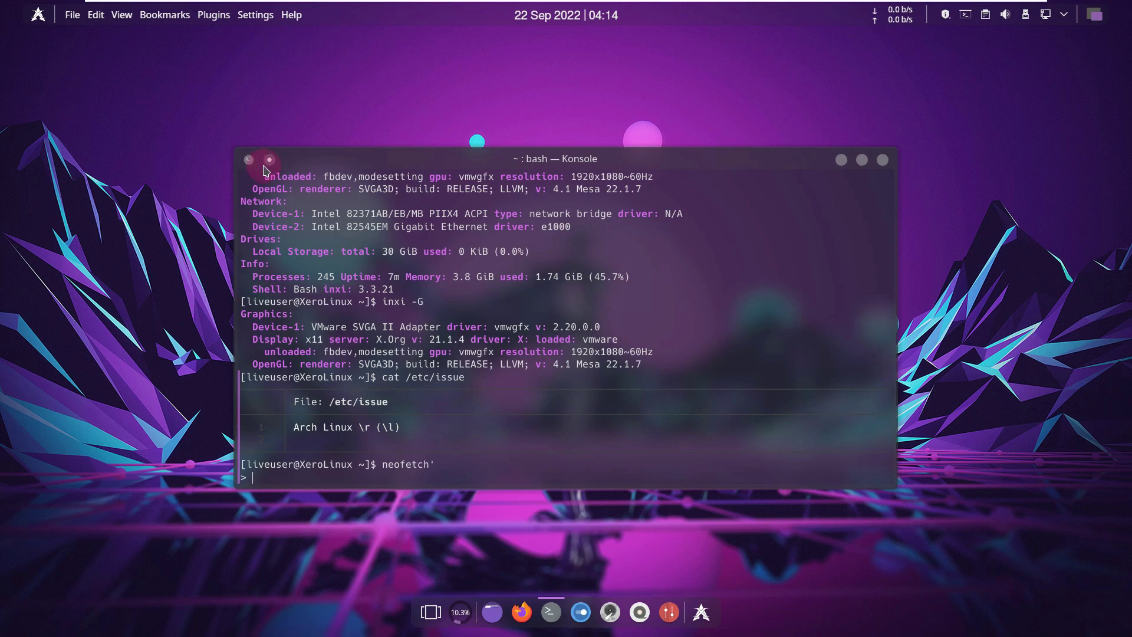
- Close Konsole from its title-bar window menu and launch a new terminal
{"action": "left_click", "coordinate": [270, 161]}
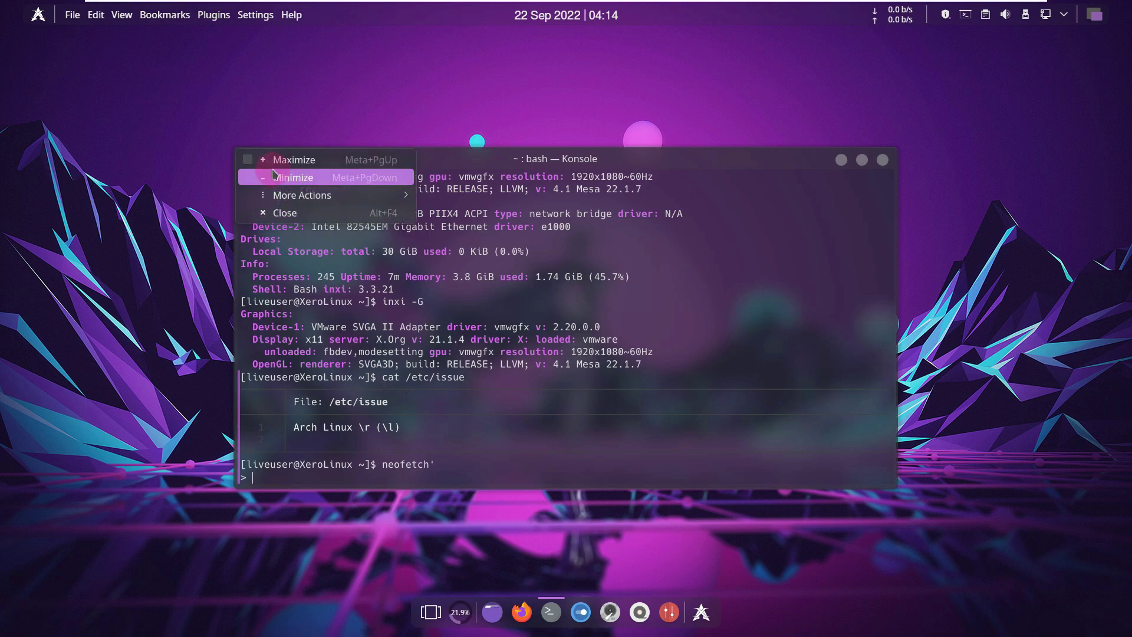
{"action": "left_click", "coordinate": [298, 217]}
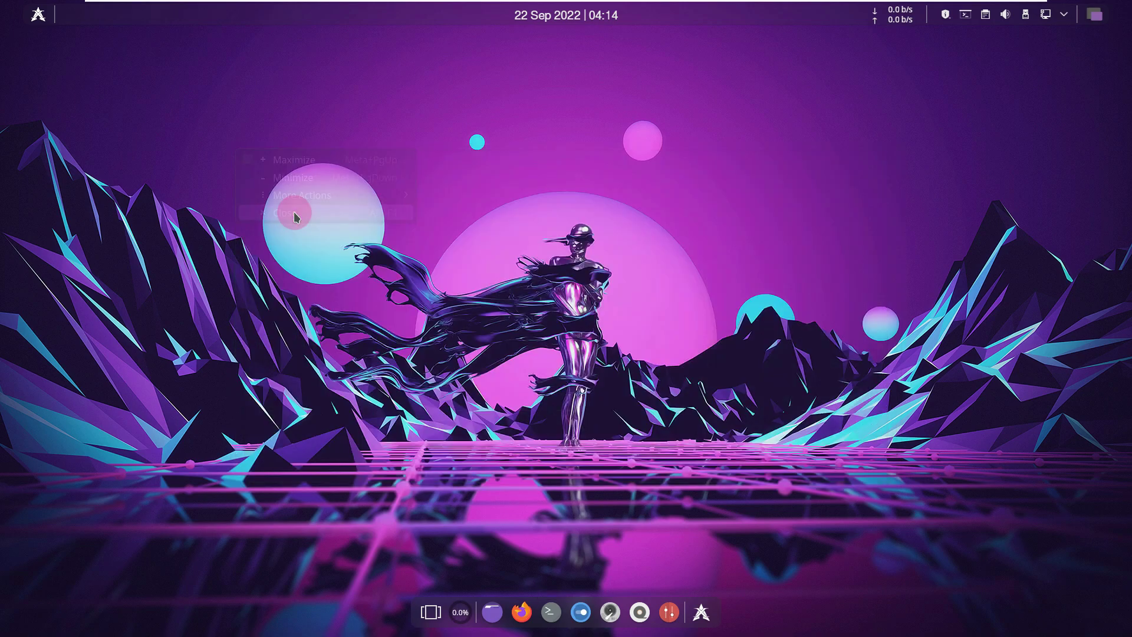
{"action": "left_click", "coordinate": [554, 614]}
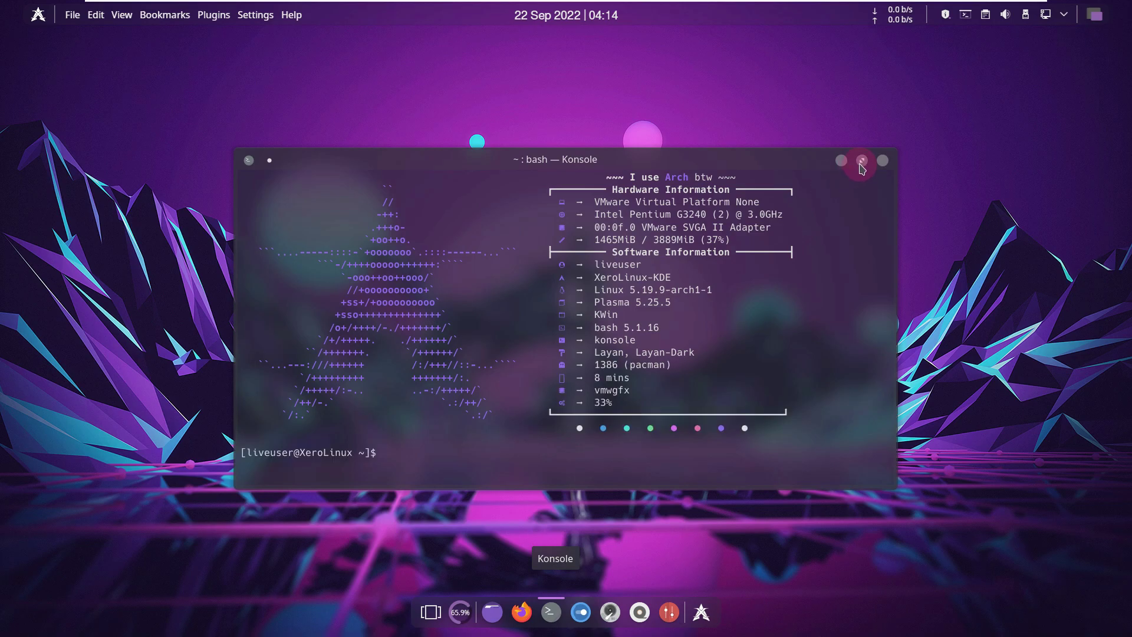
- Maximize Konsole, run neofetch, browse htop processes in F5 tree view, then close
{"action": "left_click", "coordinate": [862, 160]}
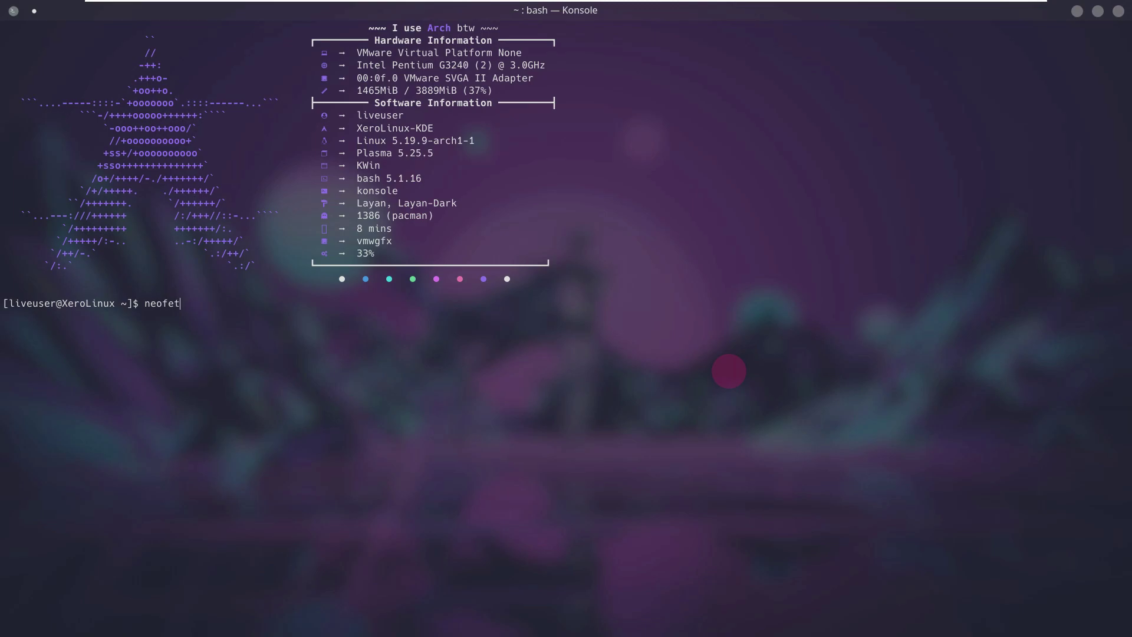
{"action": "key", "text": "Return"}
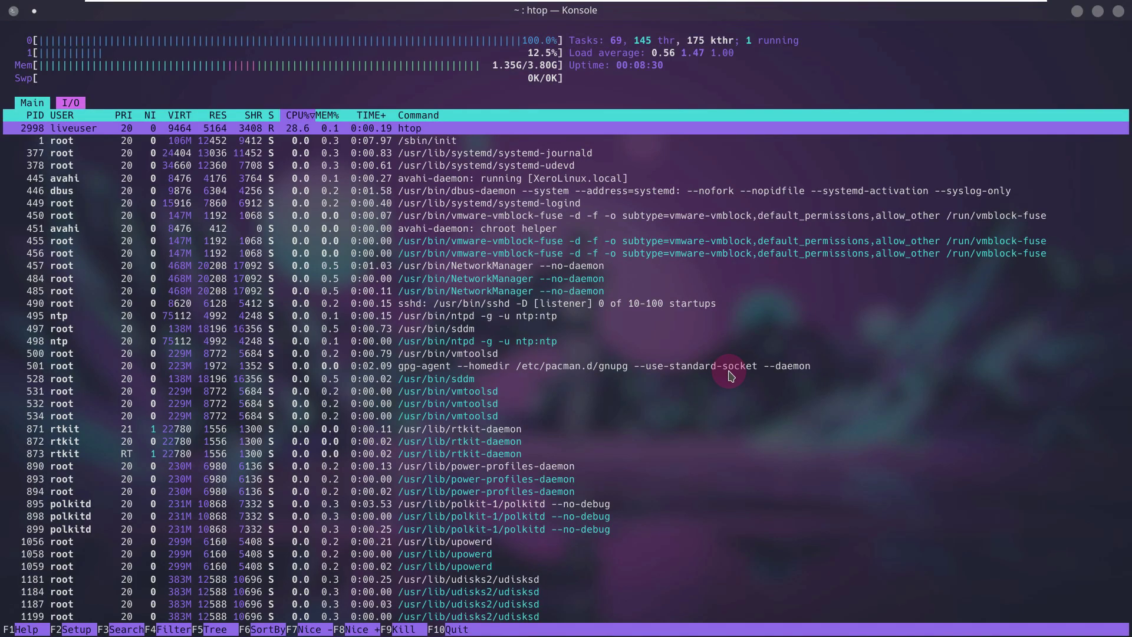
{"action": "key", "text": "F5"}
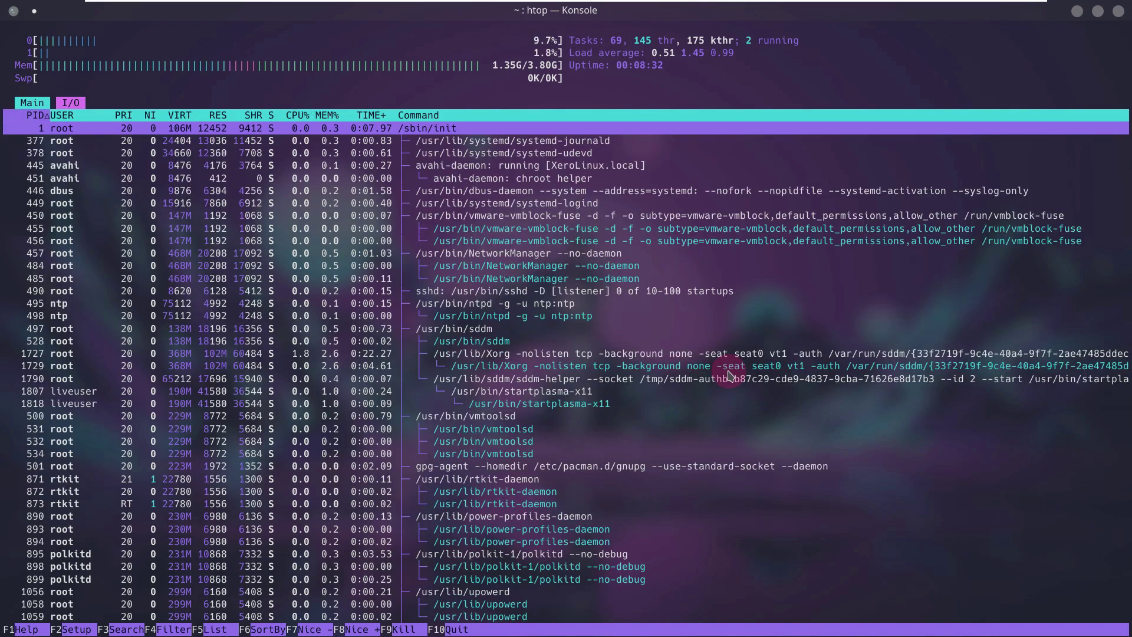
{"action": "scroll", "coordinate": [729, 376], "scroll_direction": "down", "scroll_amount": 10}
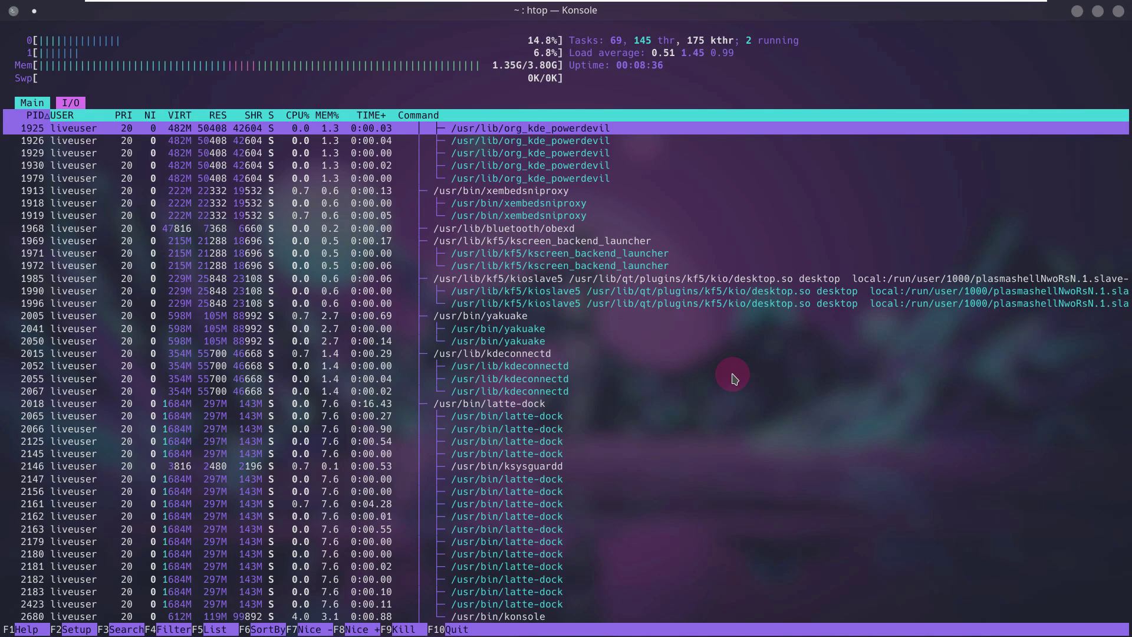
{"action": "scroll", "coordinate": [733, 378], "scroll_direction": "down", "scroll_amount": 4}
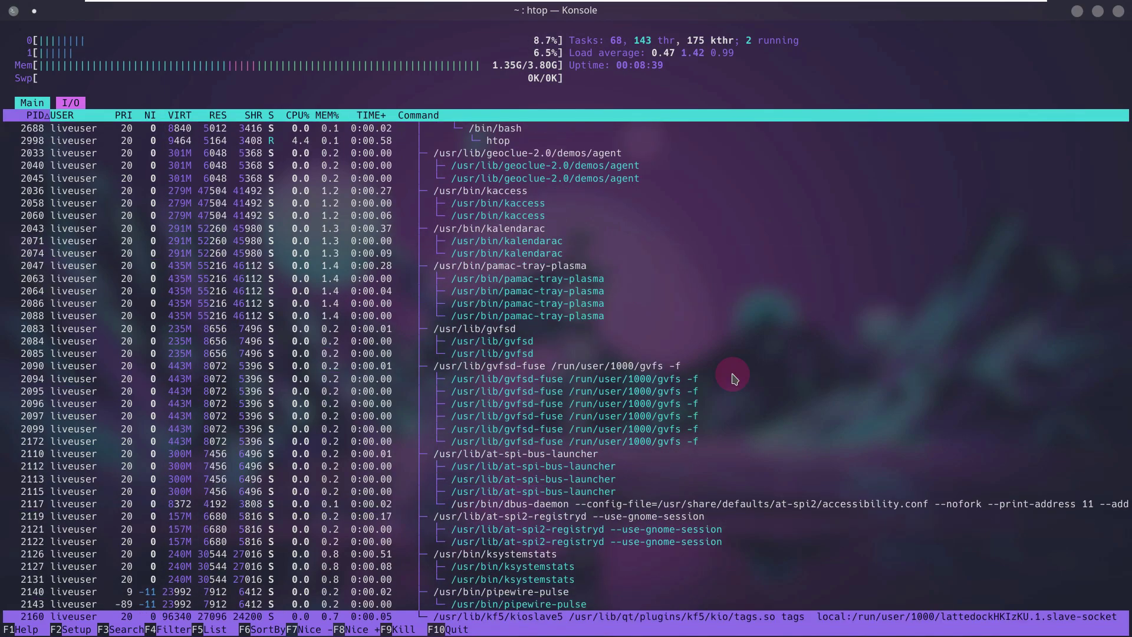
{"action": "scroll", "coordinate": [734, 377], "scroll_direction": "up", "scroll_amount": 10}
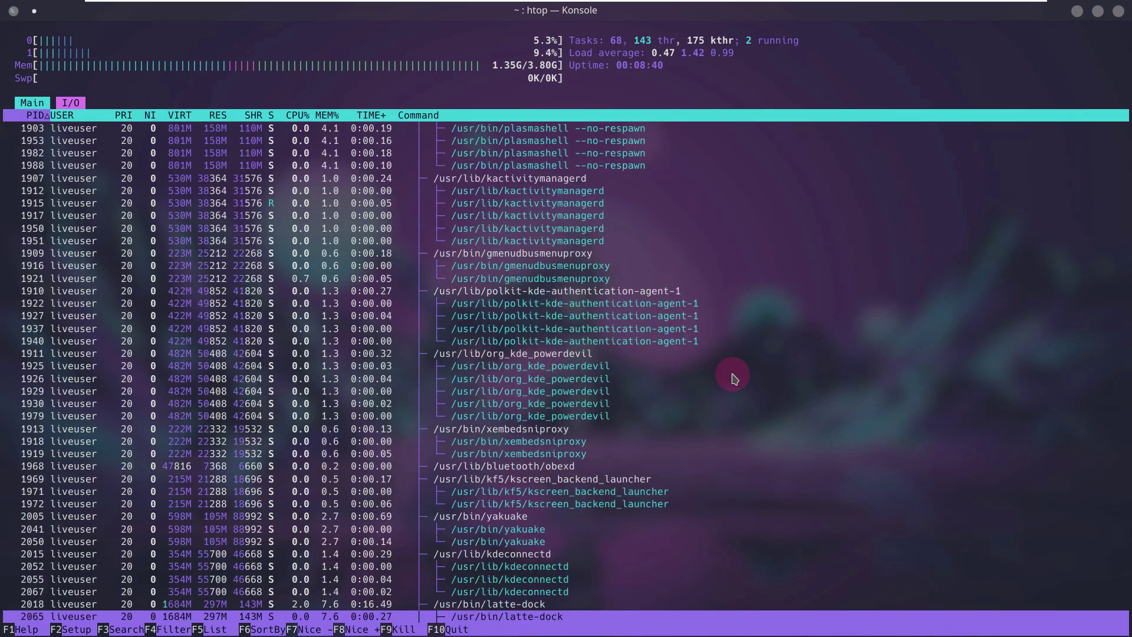
{"action": "scroll", "coordinate": [734, 377], "scroll_direction": "up", "scroll_amount": 6}
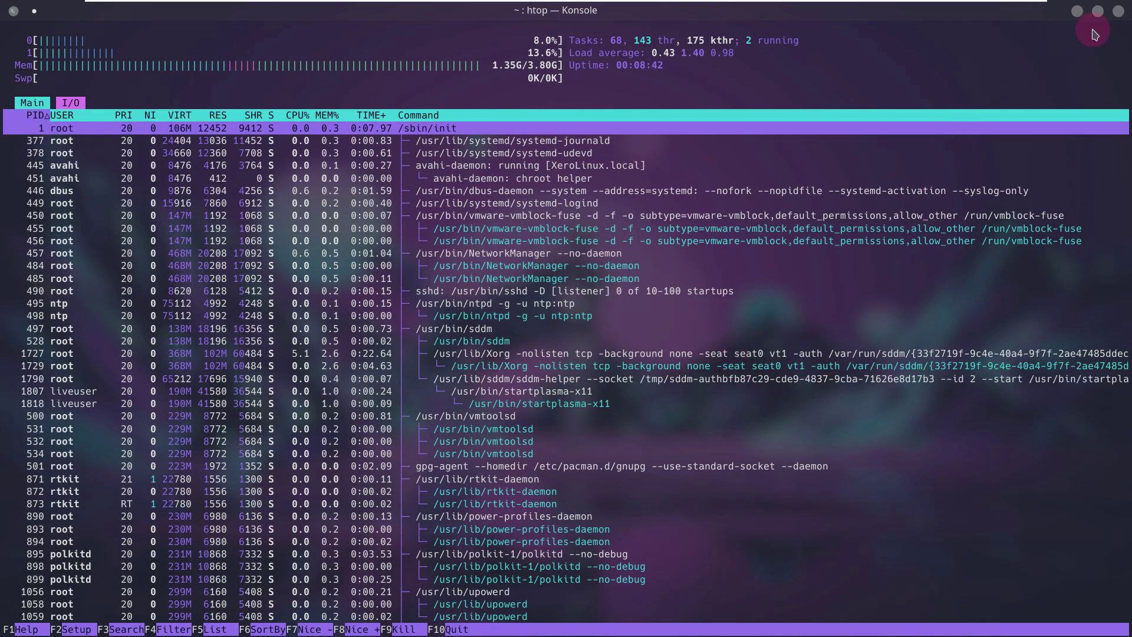
{"action": "left_click", "coordinate": [1116, 18]}
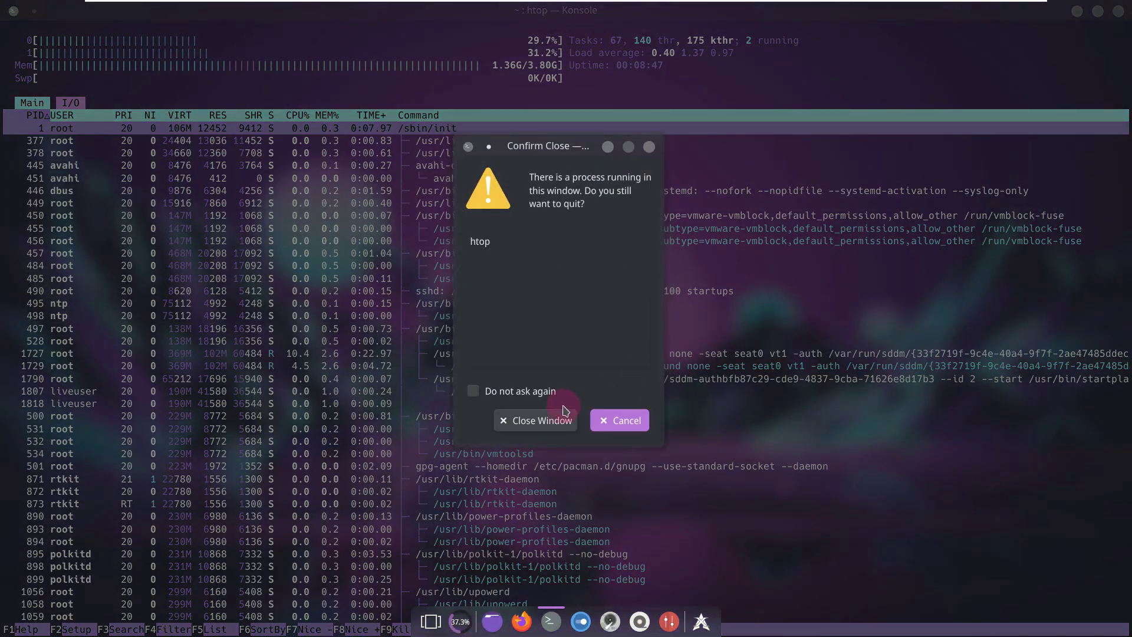
- Confirm closing the htop terminal, browse launcher categories, and start KSysGuard from System
{"action": "left_click", "coordinate": [560, 421]}
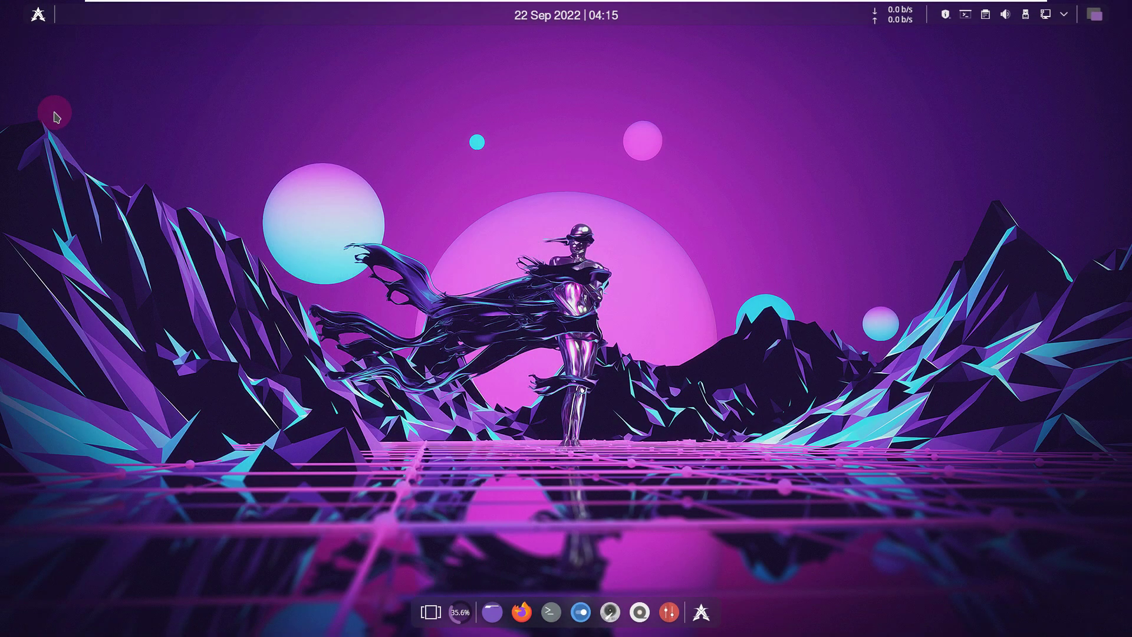
{"action": "left_click", "coordinate": [39, 16]}
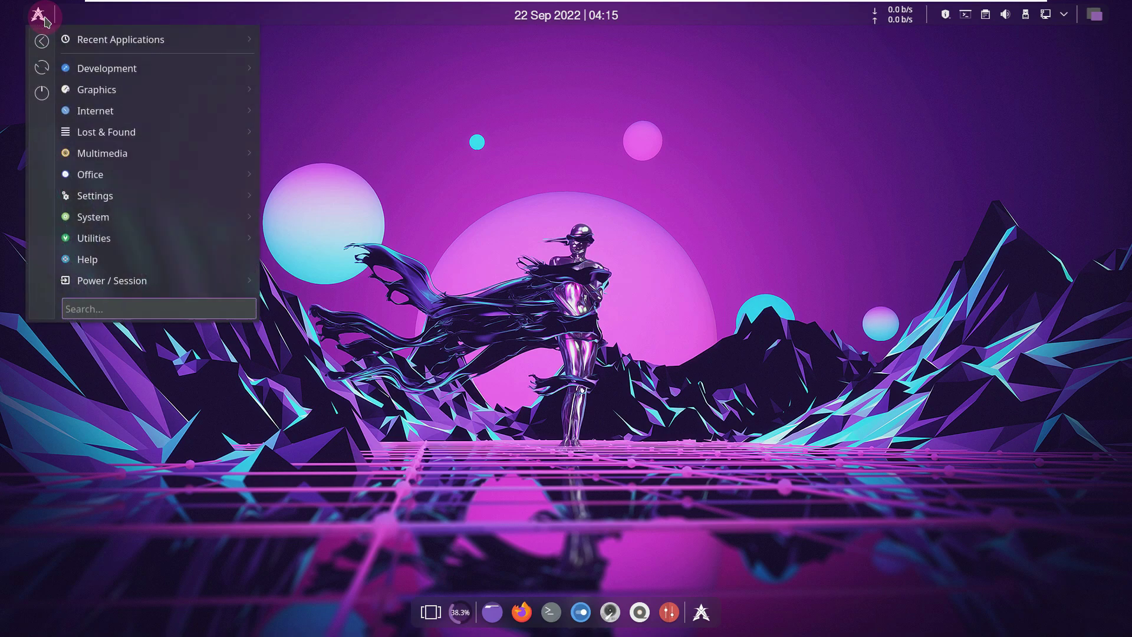
{"action": "mouse_move", "coordinate": [141, 91]}
{"action": "mouse_move", "coordinate": [139, 67]}
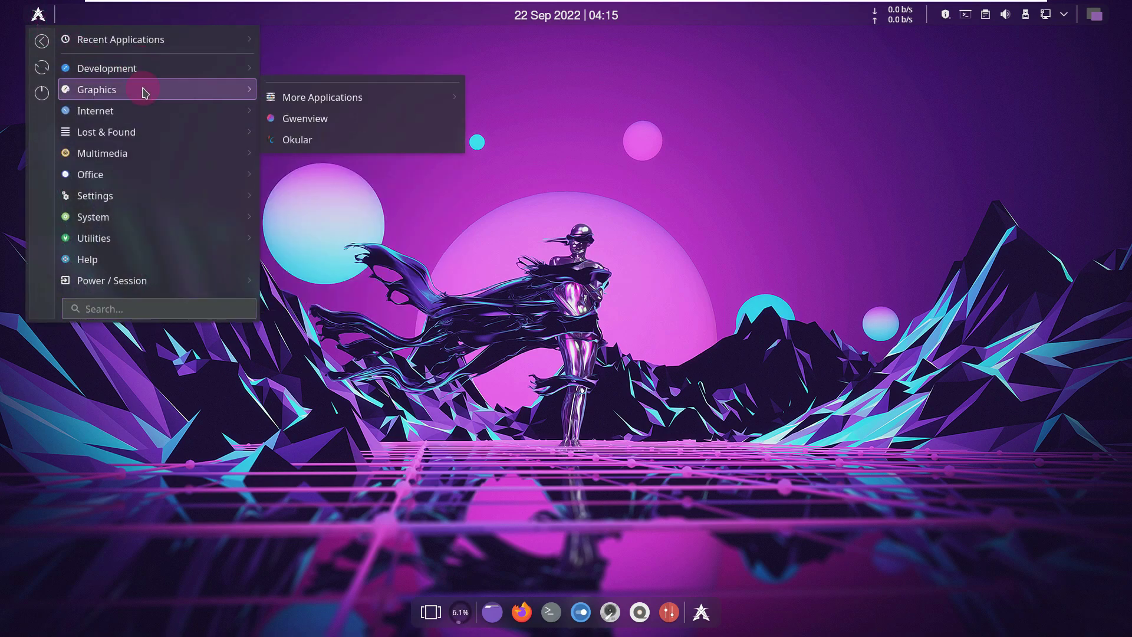
{"action": "mouse_move", "coordinate": [279, 97]}
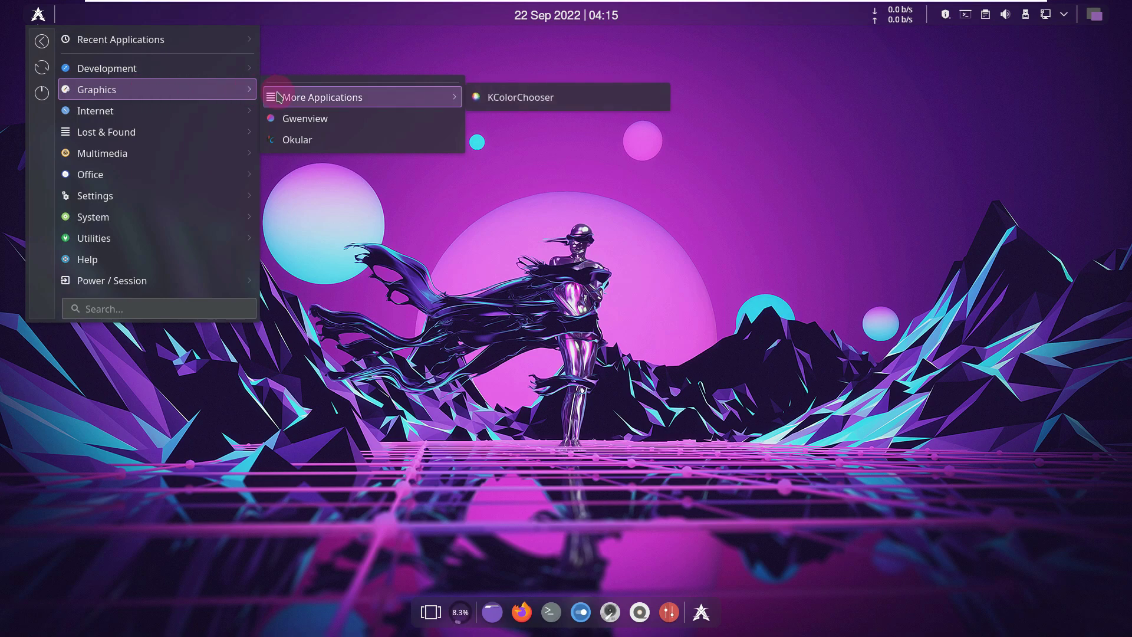
{"action": "mouse_move", "coordinate": [241, 112]}
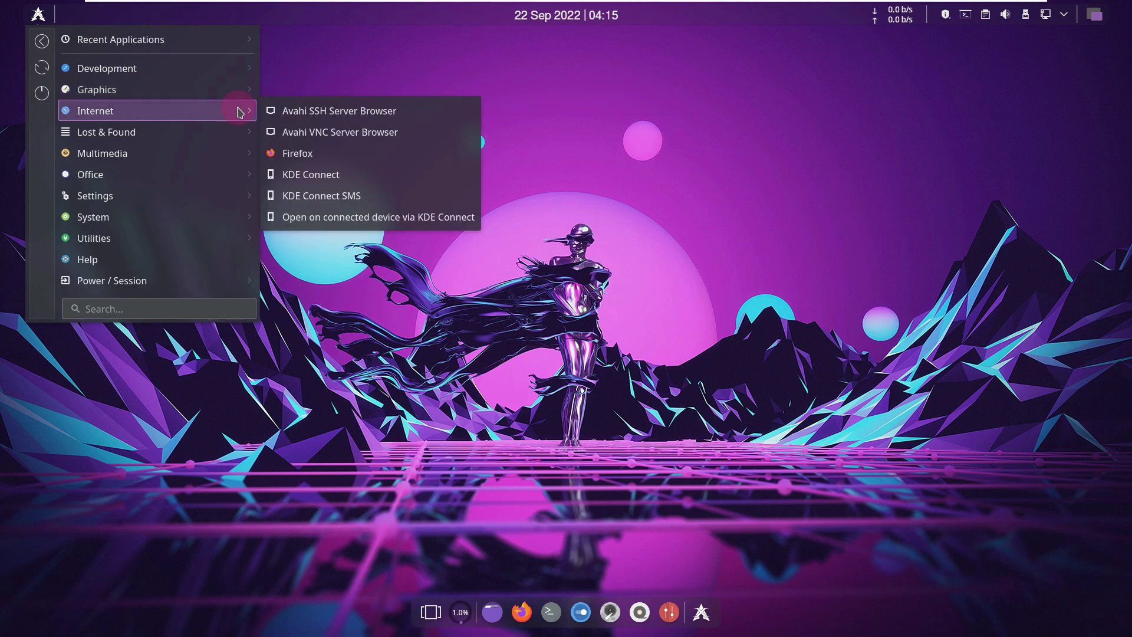
{"action": "mouse_move", "coordinate": [243, 133]}
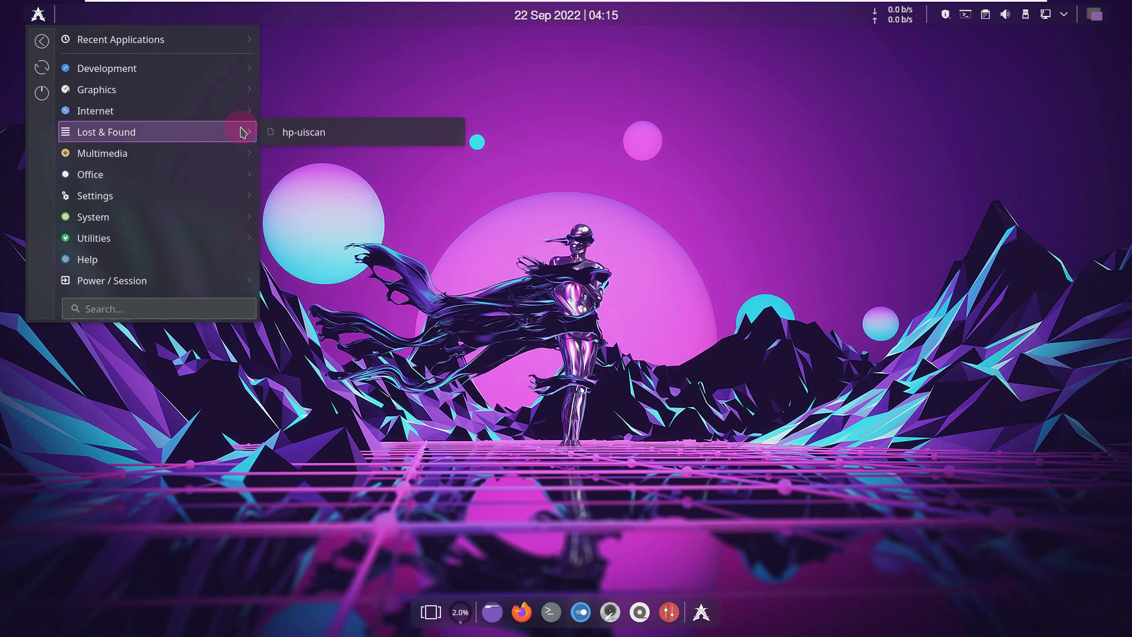
{"action": "mouse_move", "coordinate": [242, 154]}
{"action": "mouse_move", "coordinate": [242, 177]}
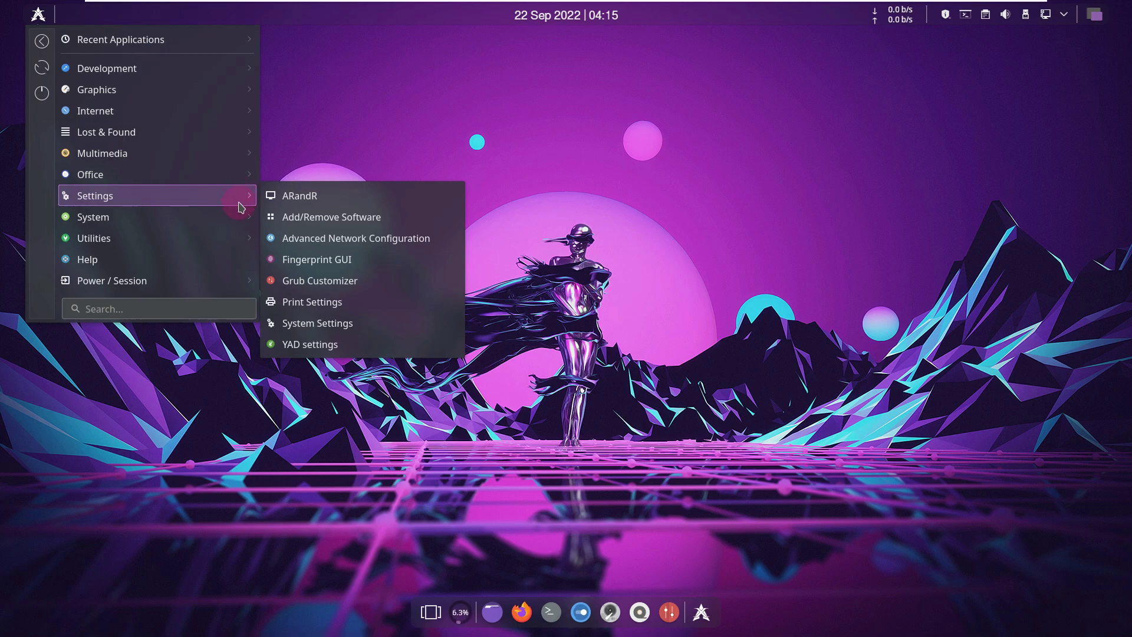
{"action": "mouse_move", "coordinate": [241, 214]}
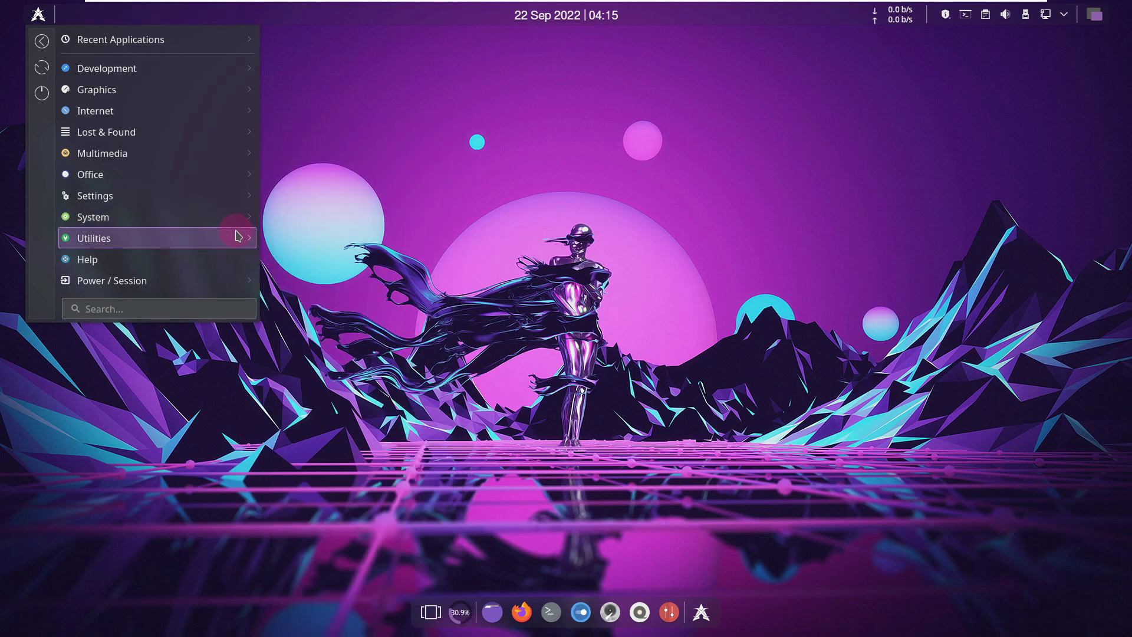
{"action": "mouse_move", "coordinate": [240, 237]}
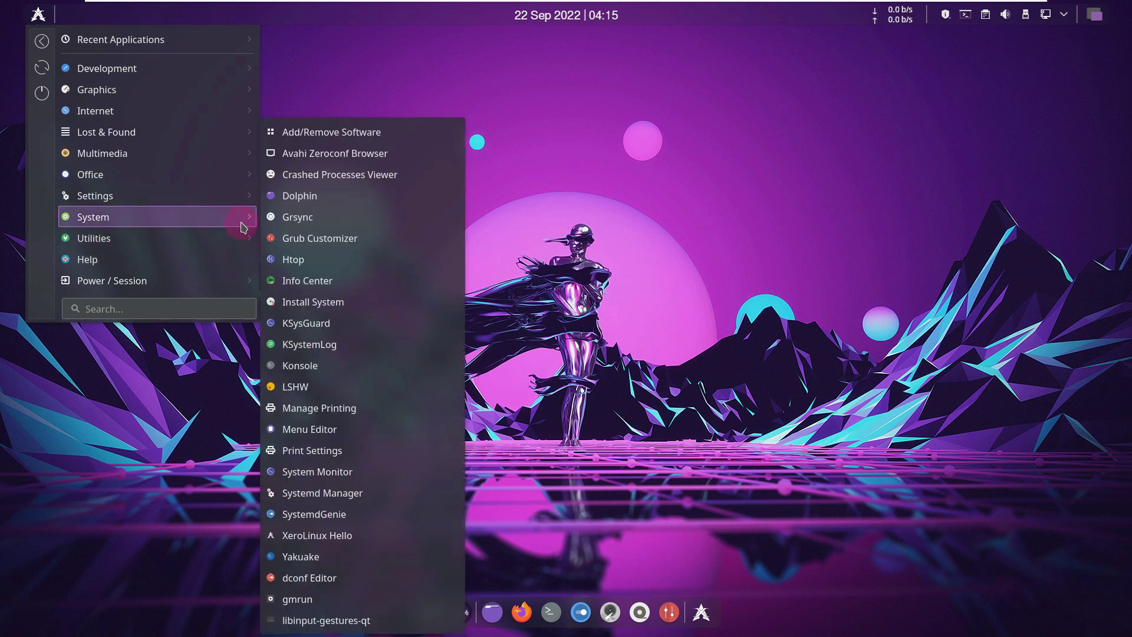
{"action": "left_click", "coordinate": [355, 322]}
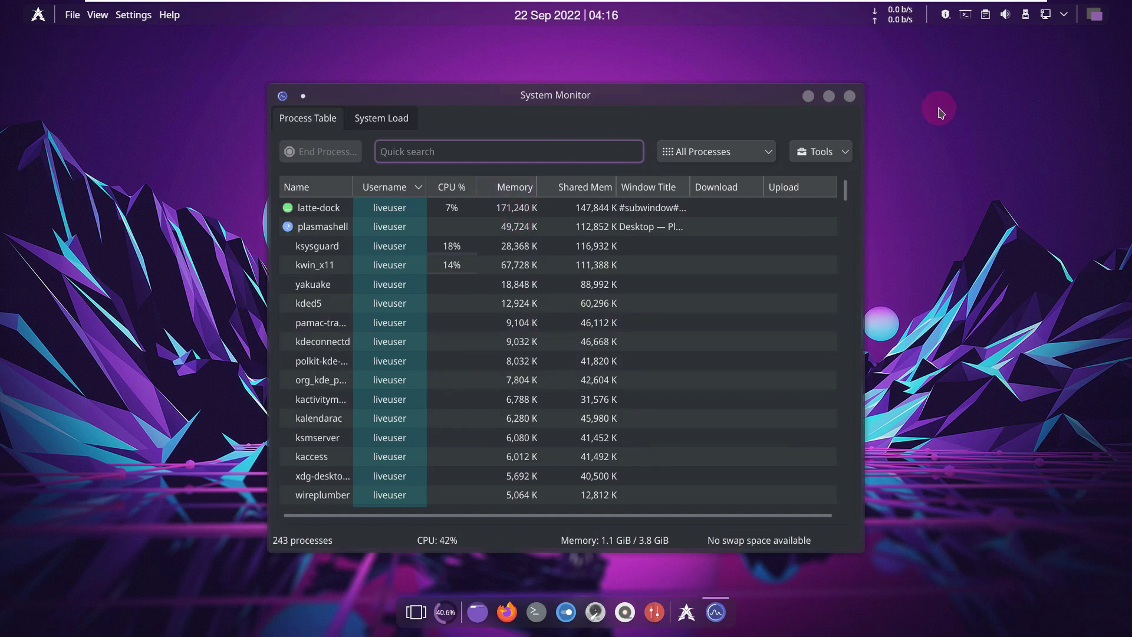
- Maximize System Monitor and check its About dialog shows version 5.22.0
{"action": "left_click", "coordinate": [829, 96]}
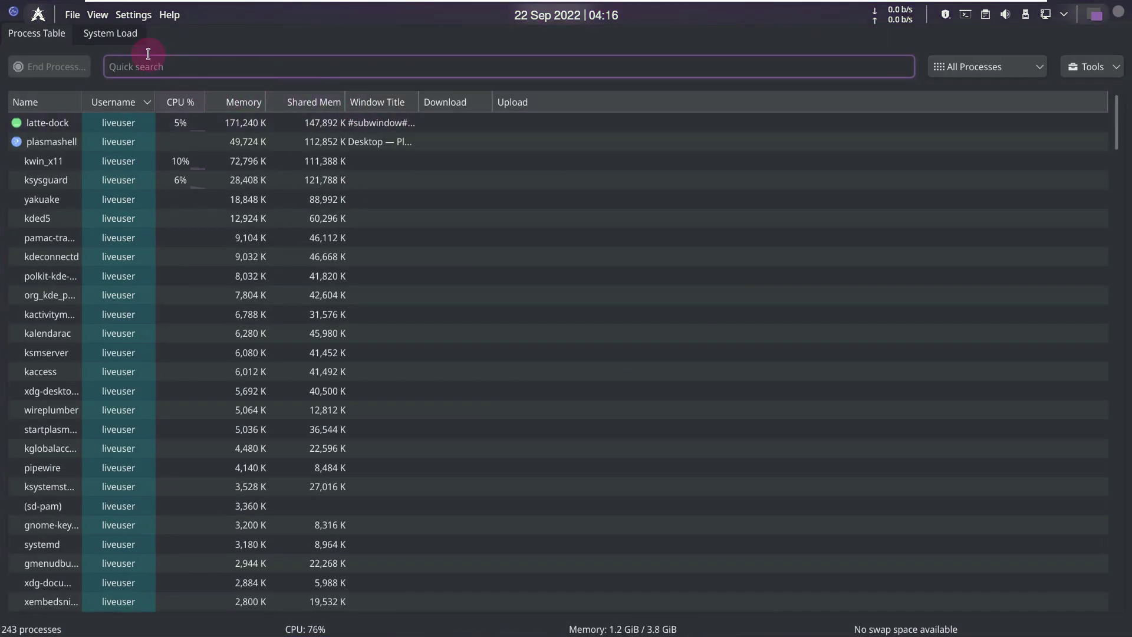
{"action": "left_click", "coordinate": [169, 15]}
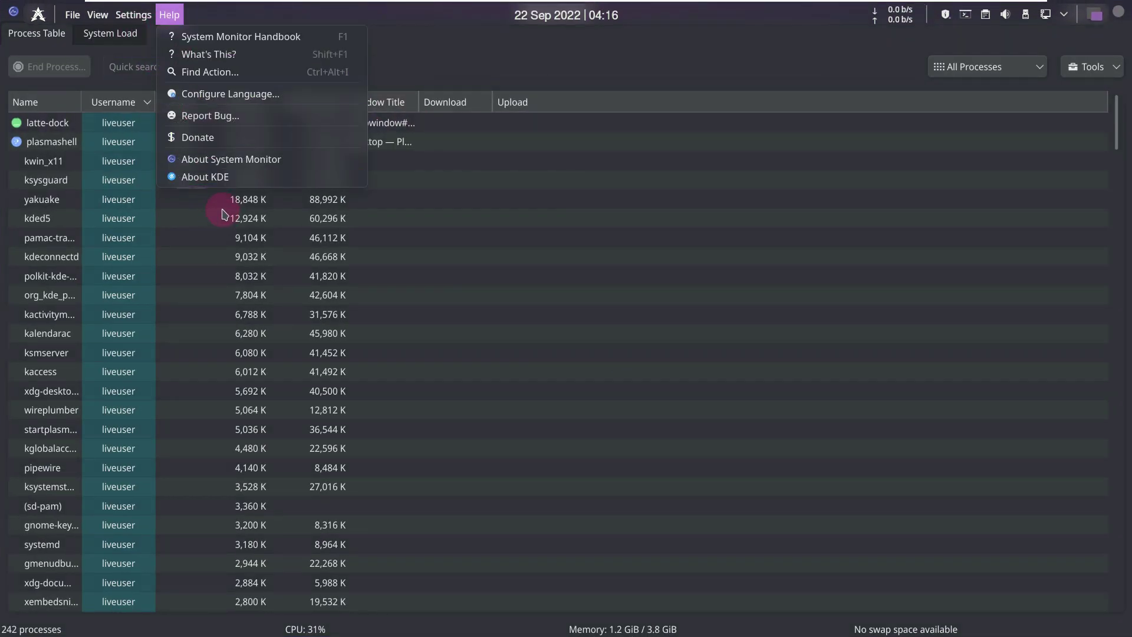
{"action": "left_click", "coordinate": [214, 164]}
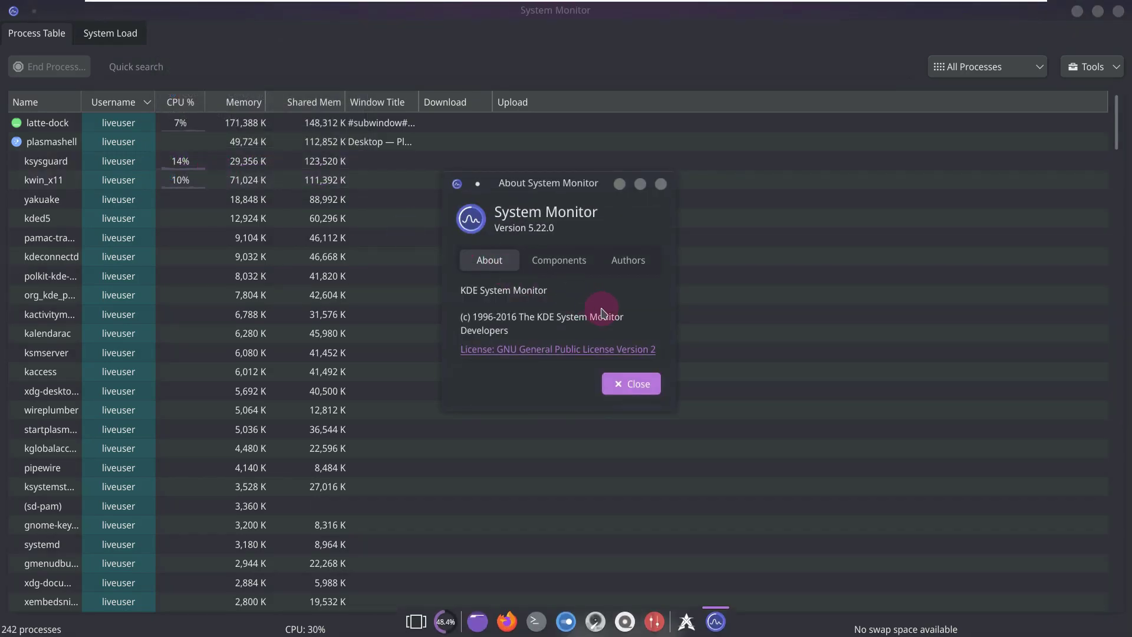
{"action": "left_click", "coordinate": [630, 384]}
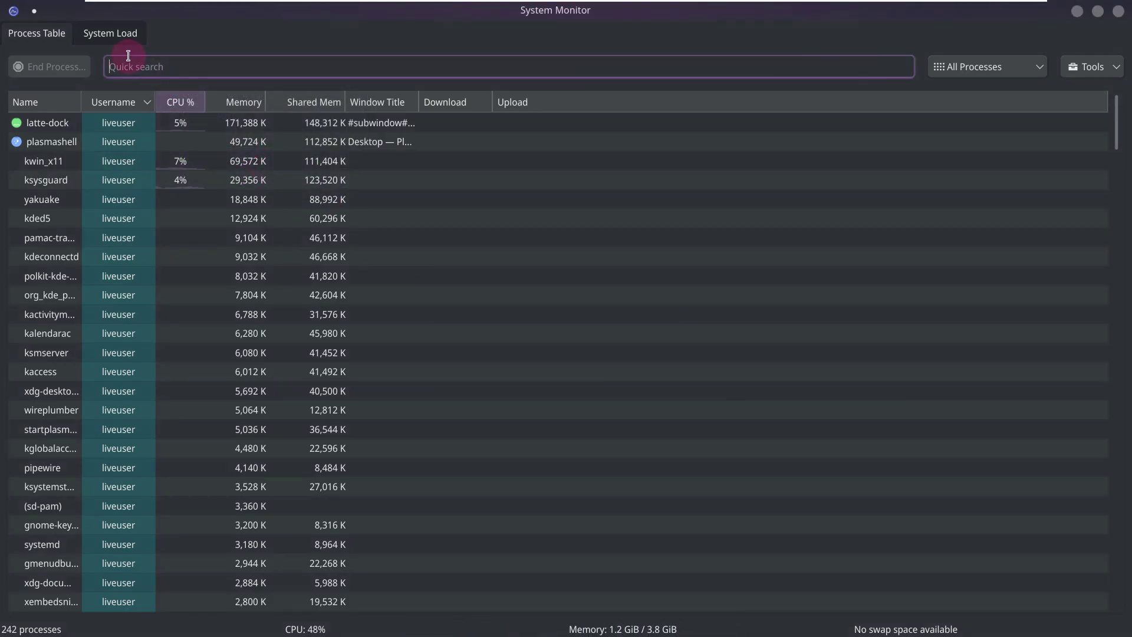
- Review the CPU, memory and network graphs on System Load, then return to Process Table
{"action": "left_click", "coordinate": [112, 34]}
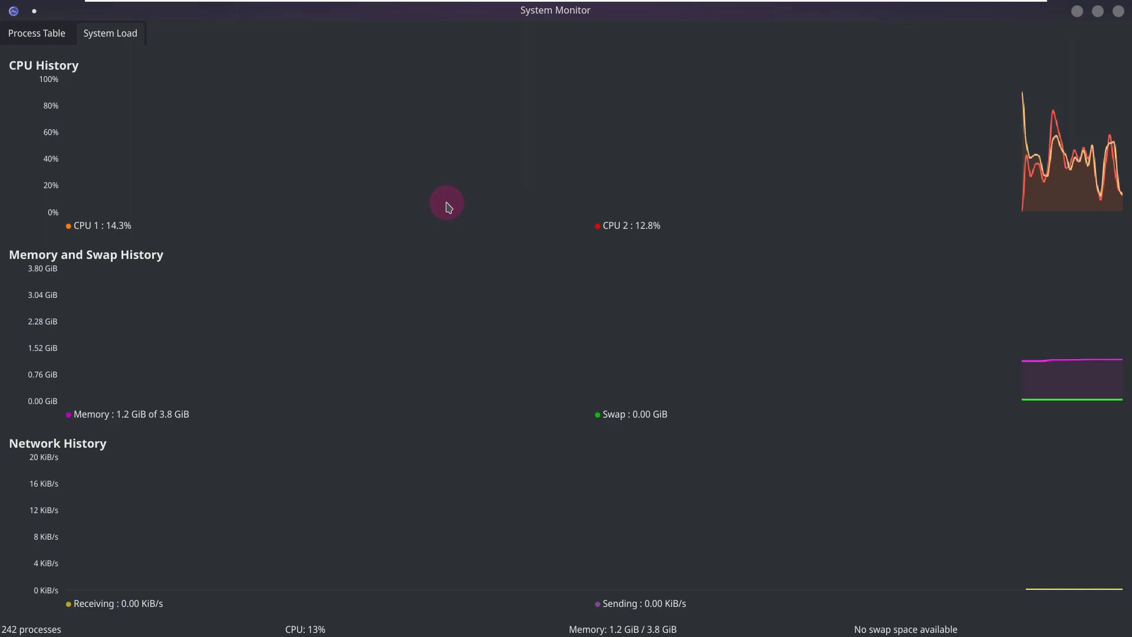
{"action": "mouse_move", "coordinate": [449, 207]}
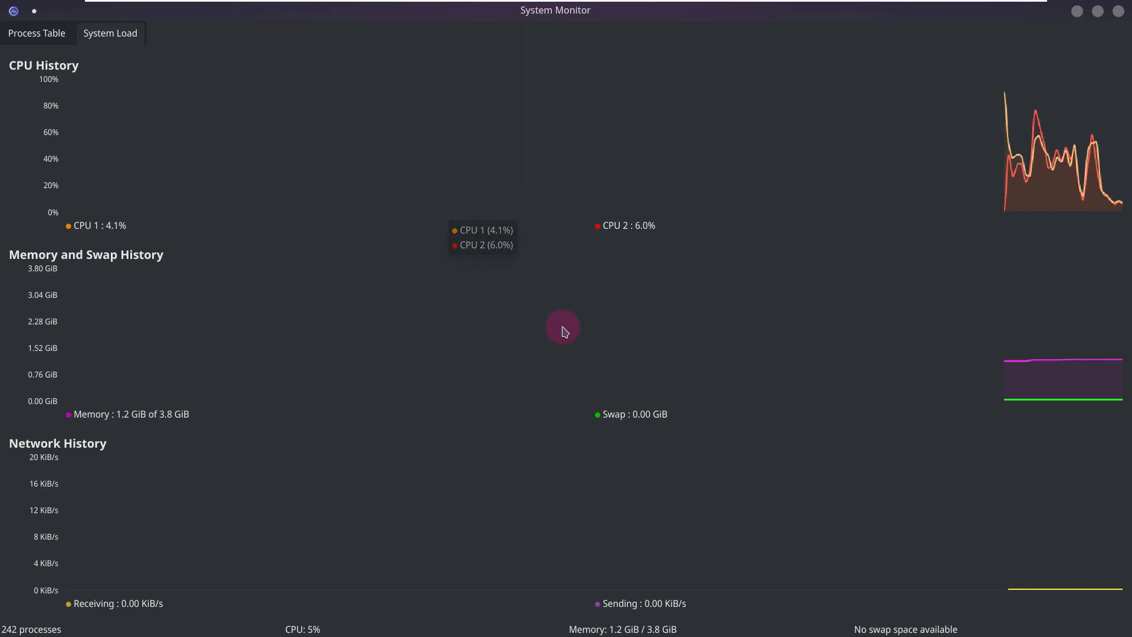
{"action": "mouse_move", "coordinate": [576, 336]}
{"action": "mouse_move", "coordinate": [293, 214]}
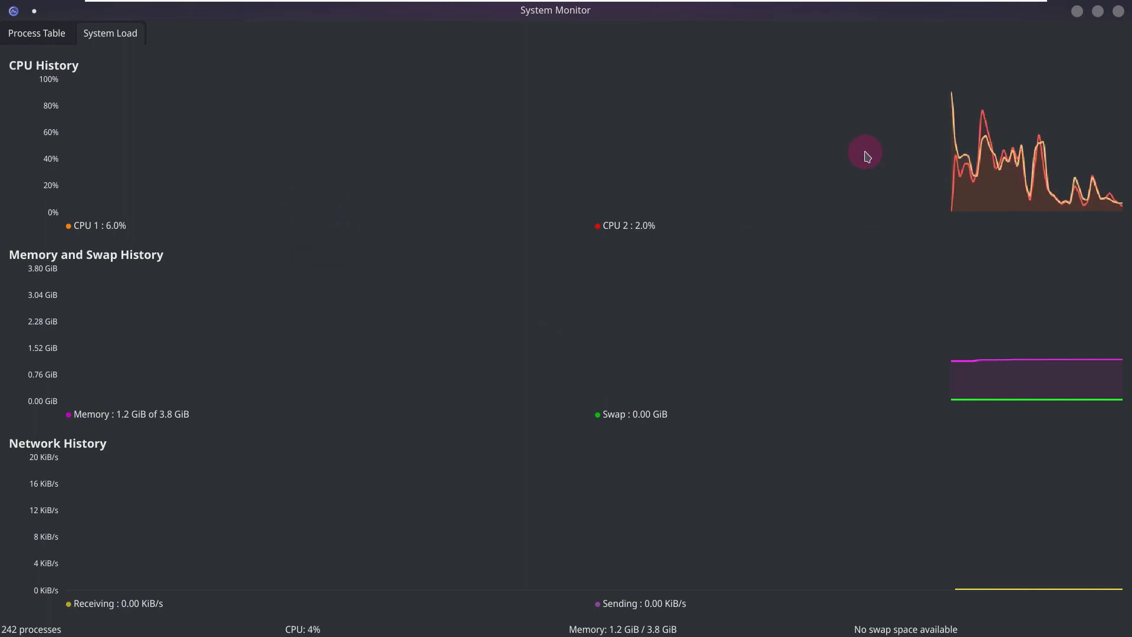
{"action": "left_click", "coordinate": [63, 34]}
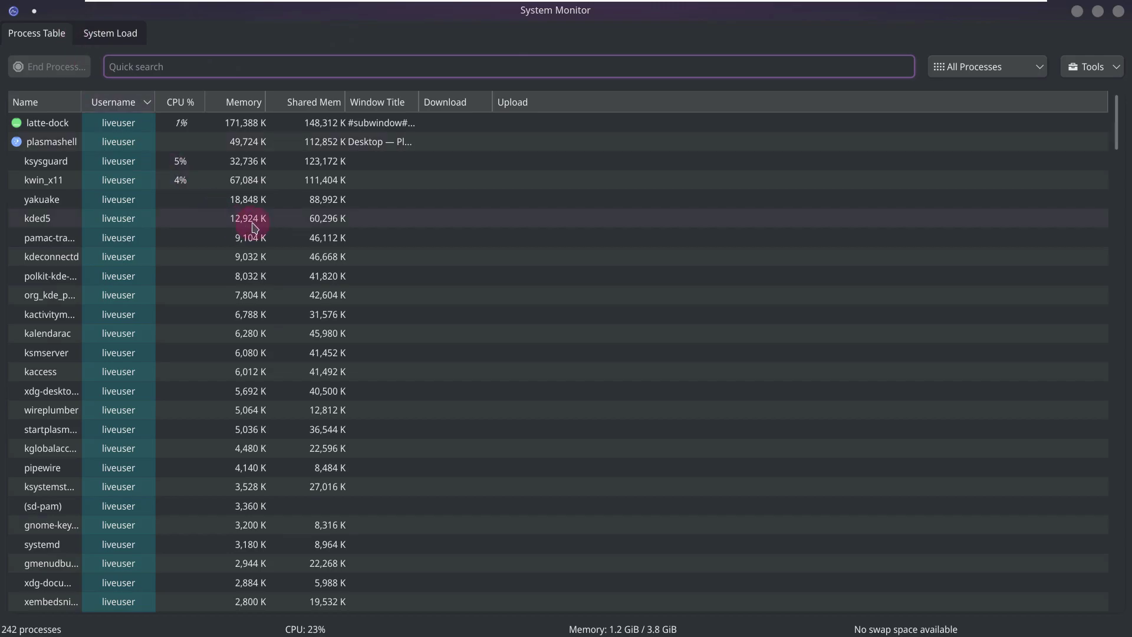
- Scroll to the bottom of the 242-process table, then show the System Load graphs
{"action": "scroll", "coordinate": [551, 283], "scroll_direction": "down", "scroll_amount": 4}
{"action": "scroll", "coordinate": [554, 285], "scroll_direction": "down", "scroll_amount": 2}
{"action": "scroll", "coordinate": [554, 283], "scroll_direction": "down", "scroll_amount": 3}
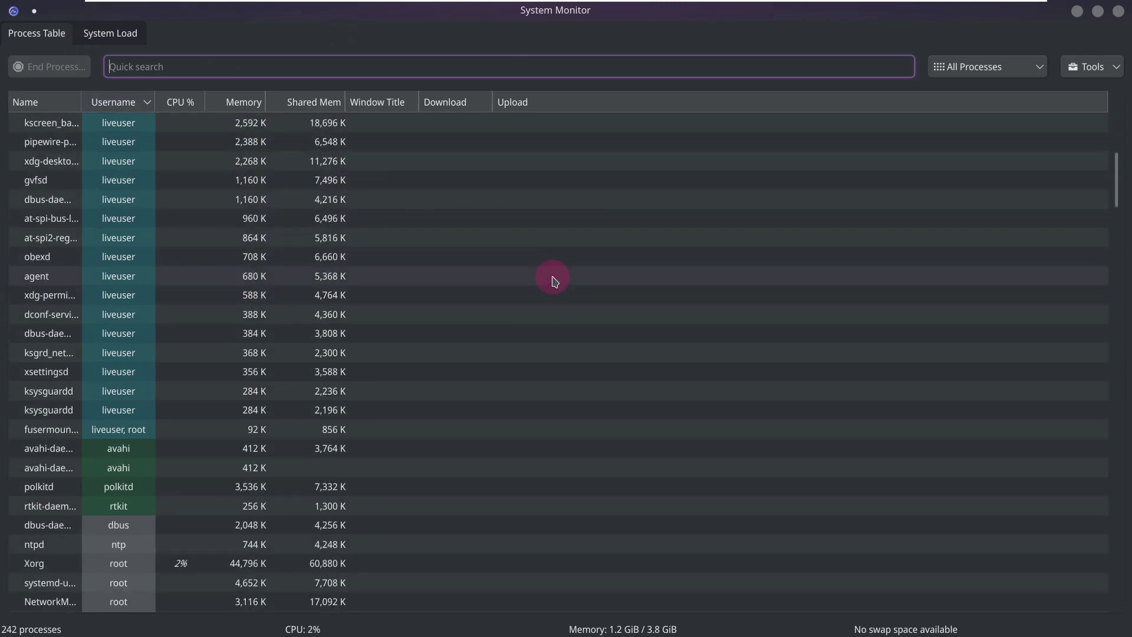
{"action": "scroll", "coordinate": [554, 281], "scroll_direction": "down", "scroll_amount": 2}
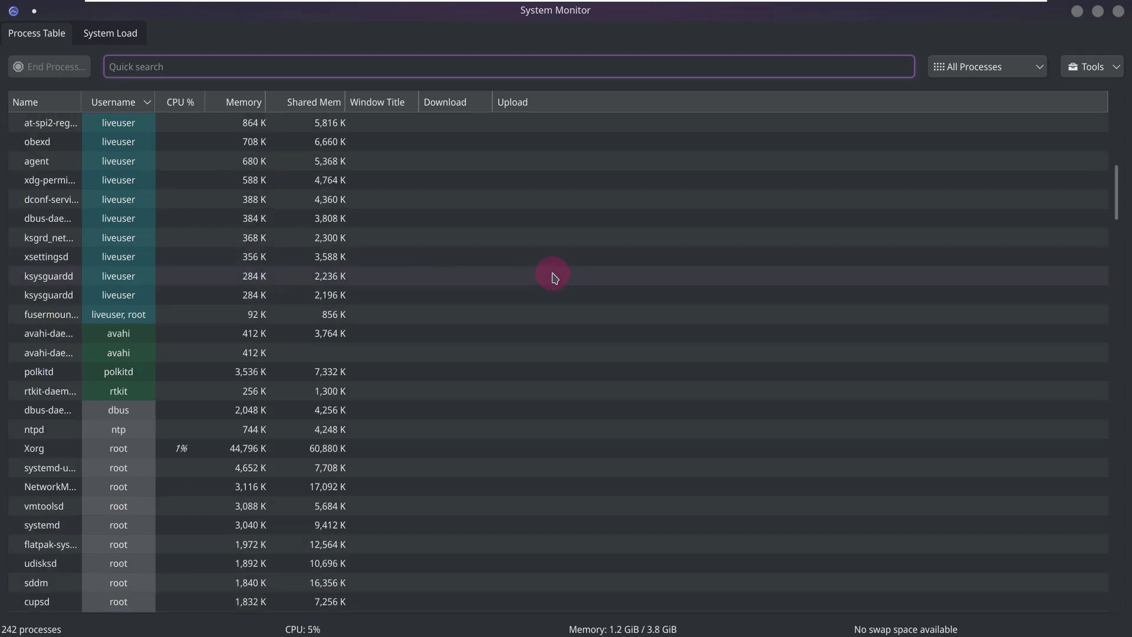
{"action": "scroll", "coordinate": [554, 277], "scroll_direction": "down", "scroll_amount": 2}
{"action": "scroll", "coordinate": [554, 276], "scroll_direction": "down", "scroll_amount": 2}
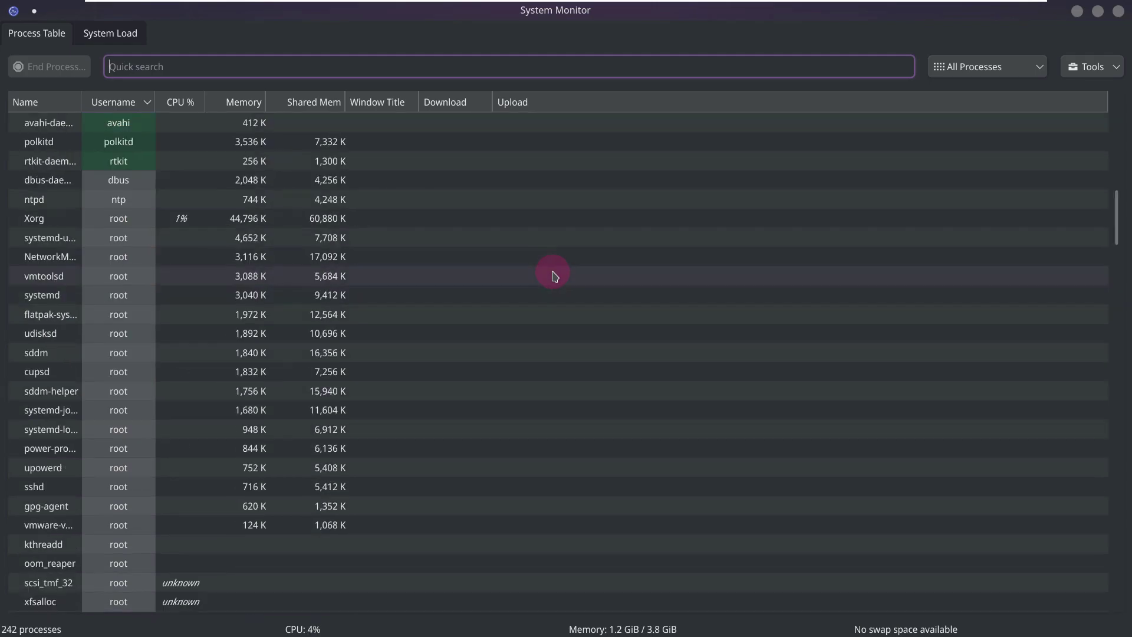
{"action": "scroll", "coordinate": [554, 275], "scroll_direction": "down", "scroll_amount": 2}
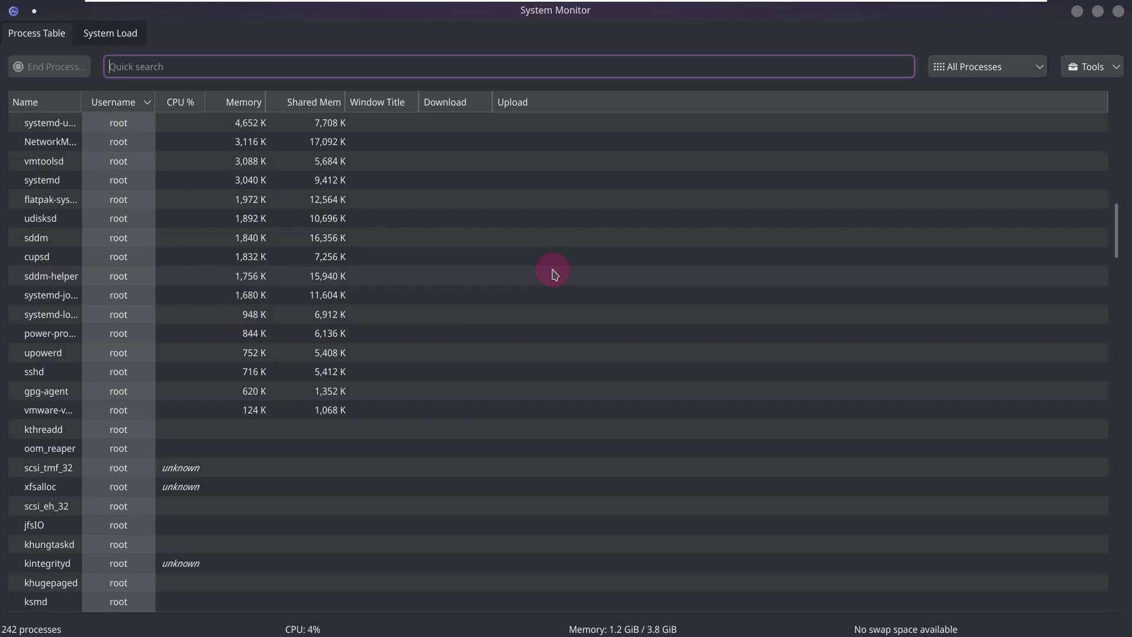
{"action": "scroll", "coordinate": [554, 274], "scroll_direction": "down", "scroll_amount": 4}
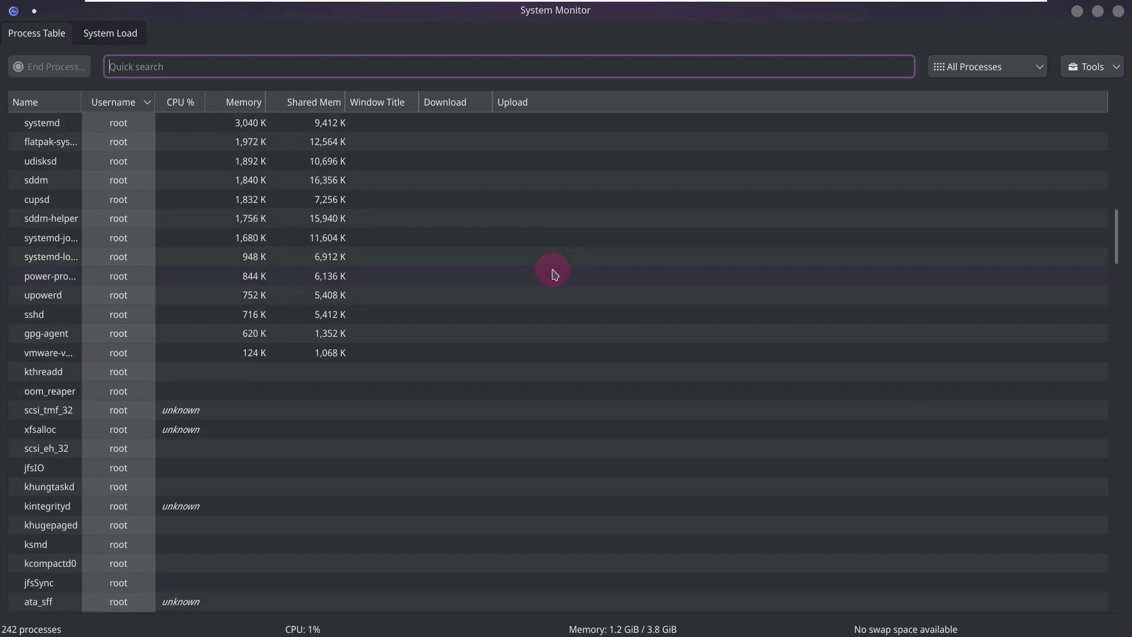
{"action": "scroll", "coordinate": [554, 274], "scroll_direction": "down", "scroll_amount": 4}
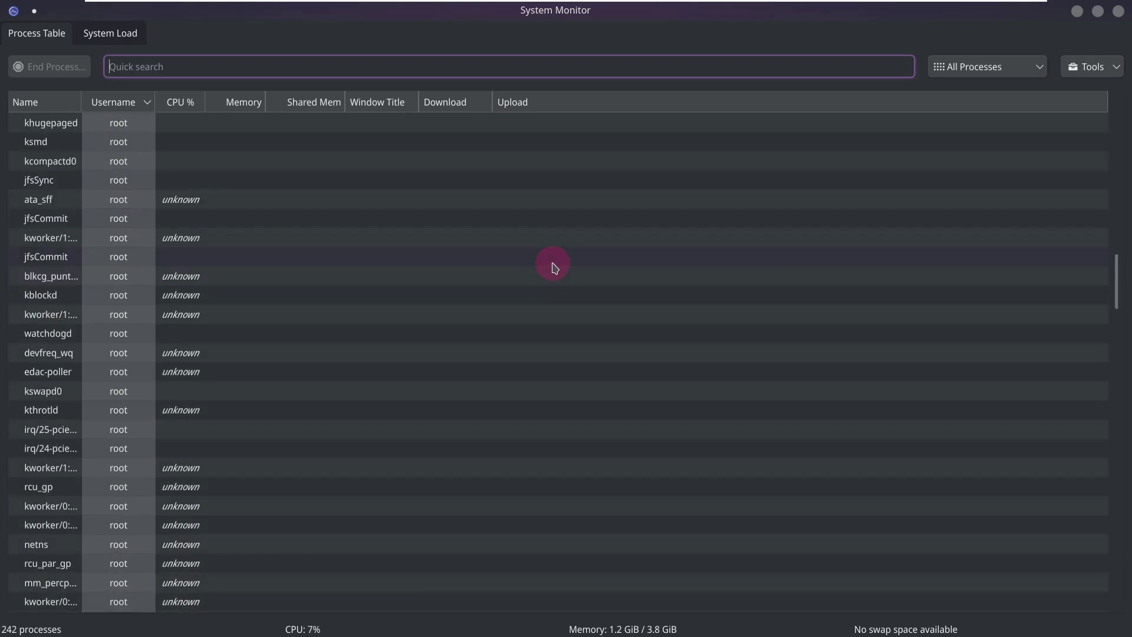
{"action": "scroll", "coordinate": [554, 268], "scroll_direction": "down", "scroll_amount": 6}
{"action": "scroll", "coordinate": [555, 264], "scroll_direction": "down", "scroll_amount": 11}
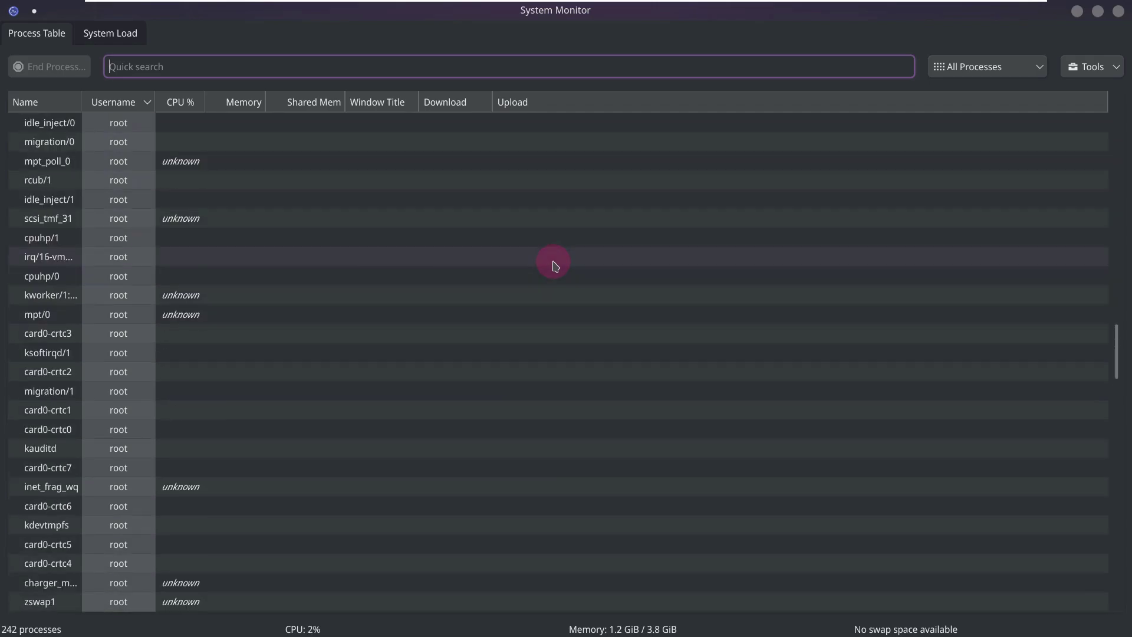
{"action": "scroll", "coordinate": [554, 264], "scroll_direction": "down", "scroll_amount": 13}
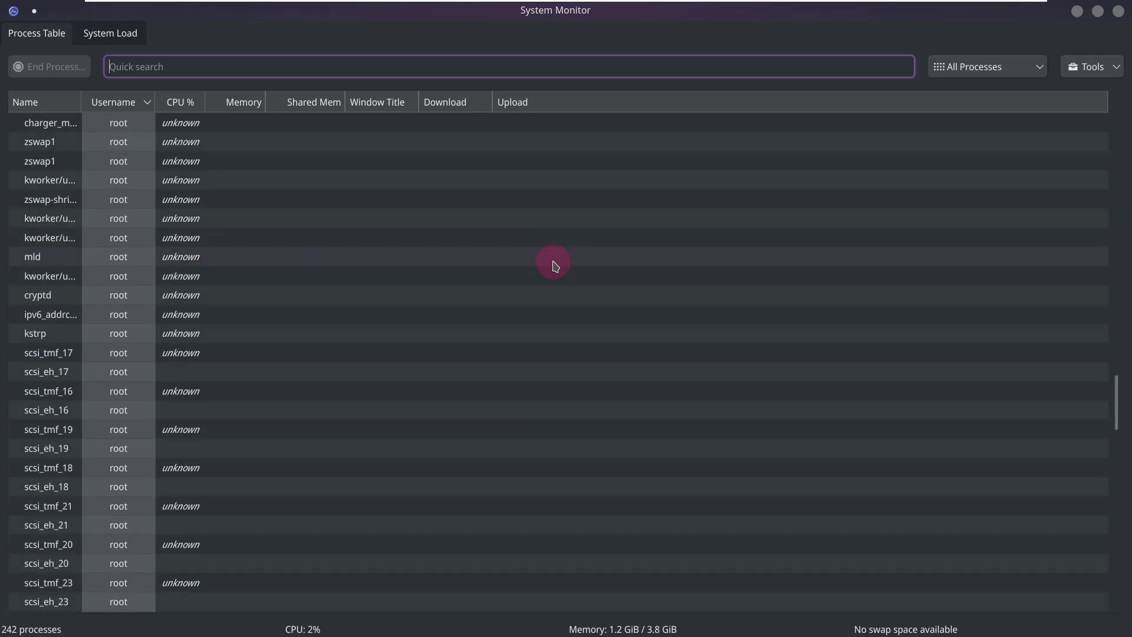
{"action": "scroll", "coordinate": [554, 265], "scroll_direction": "down", "scroll_amount": 3}
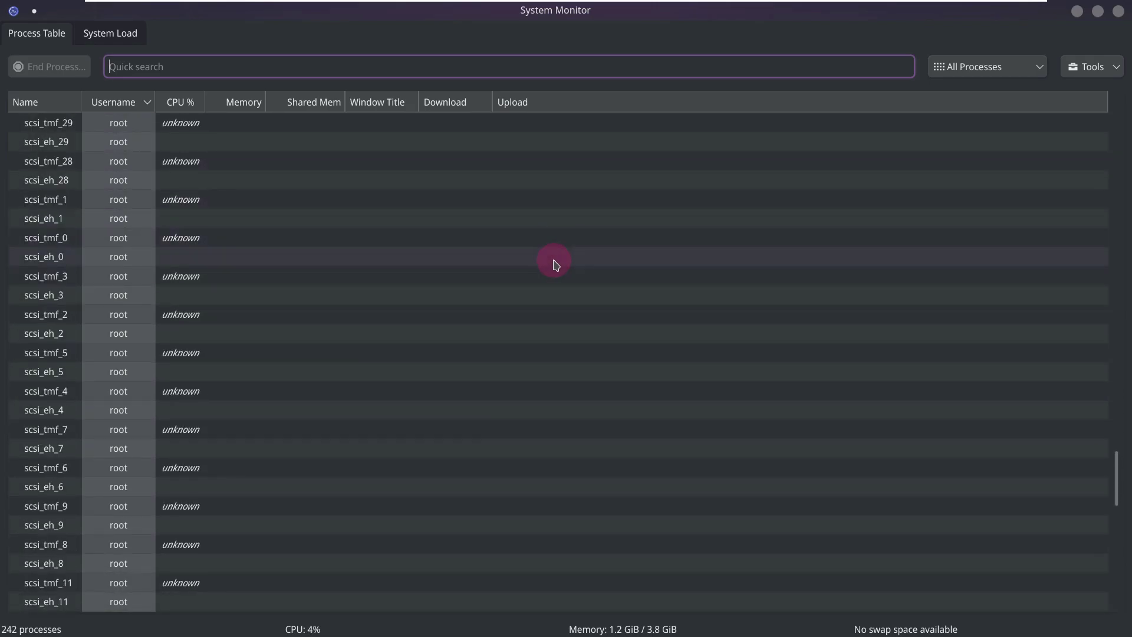
{"action": "scroll", "coordinate": [554, 264], "scroll_direction": "down", "scroll_amount": 4}
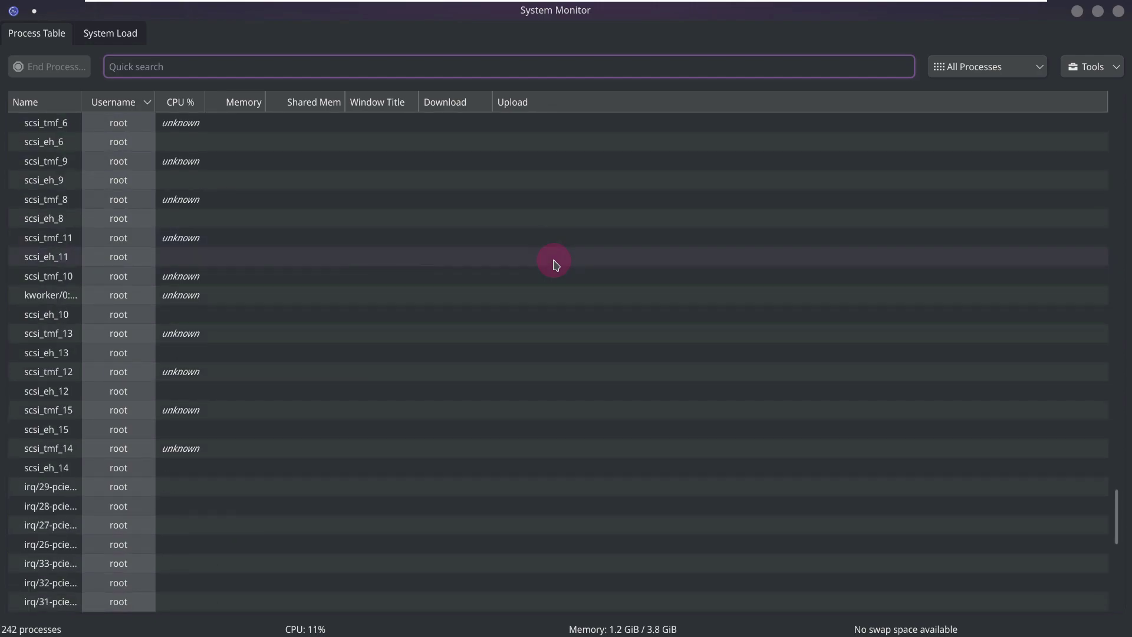
{"action": "scroll", "coordinate": [554, 264], "scroll_direction": "down", "scroll_amount": 4}
{"action": "scroll", "coordinate": [555, 264], "scroll_direction": "down", "scroll_amount": 6}
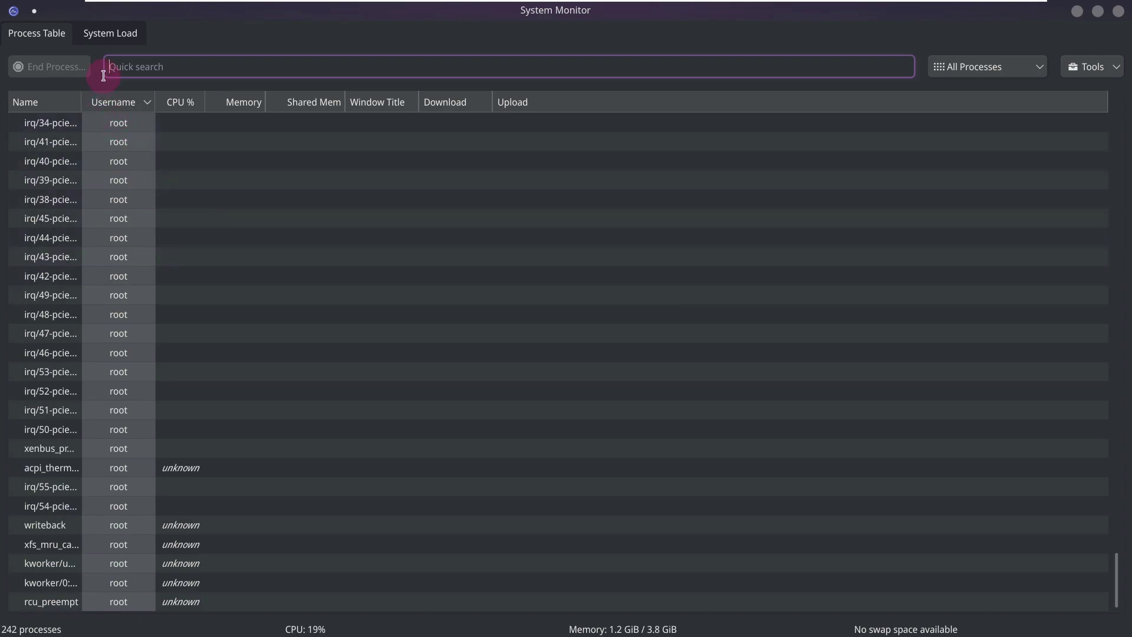
{"action": "left_click", "coordinate": [105, 38]}
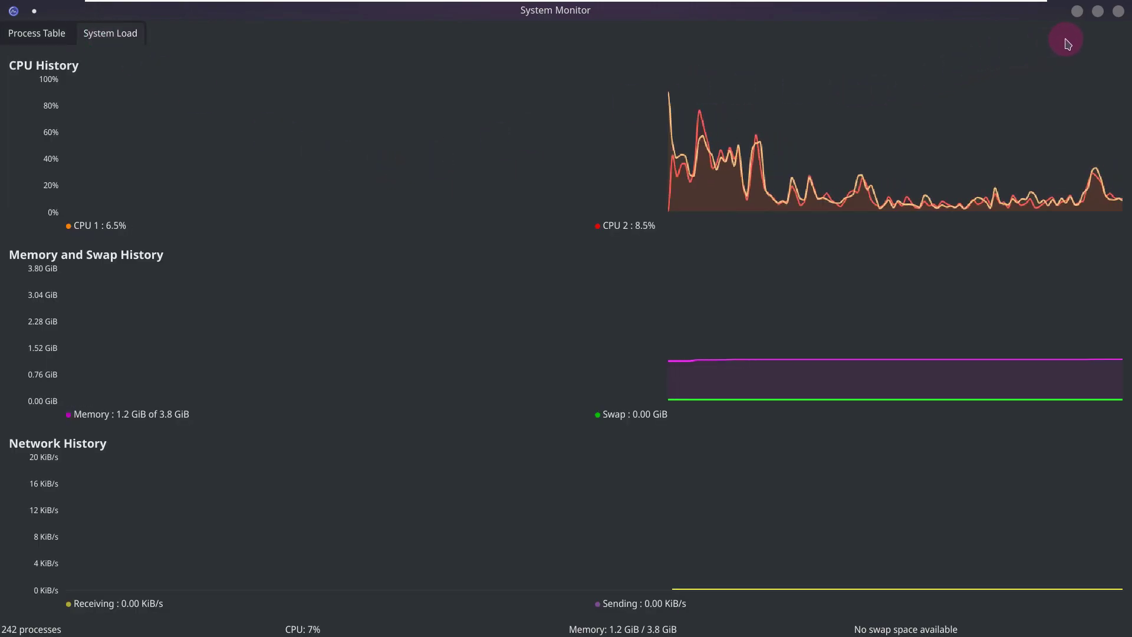
- Close System Monitor and launch Info Center from the launcher's System category
{"action": "left_click", "coordinate": [1119, 12]}
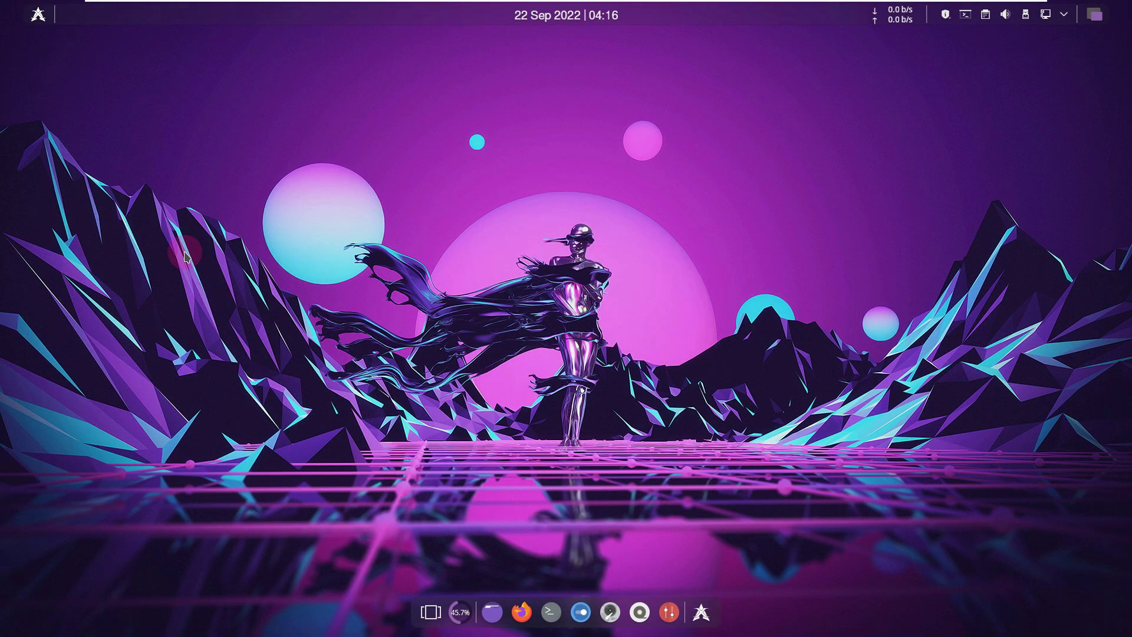
{"action": "left_click", "coordinate": [38, 15]}
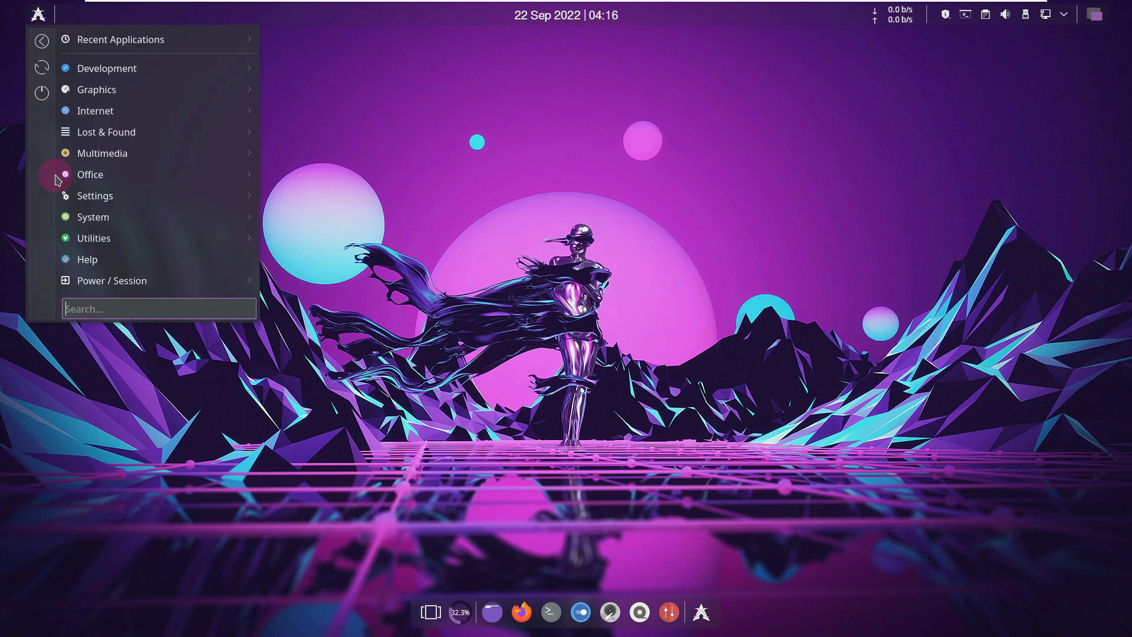
{"action": "mouse_move", "coordinate": [97, 226]}
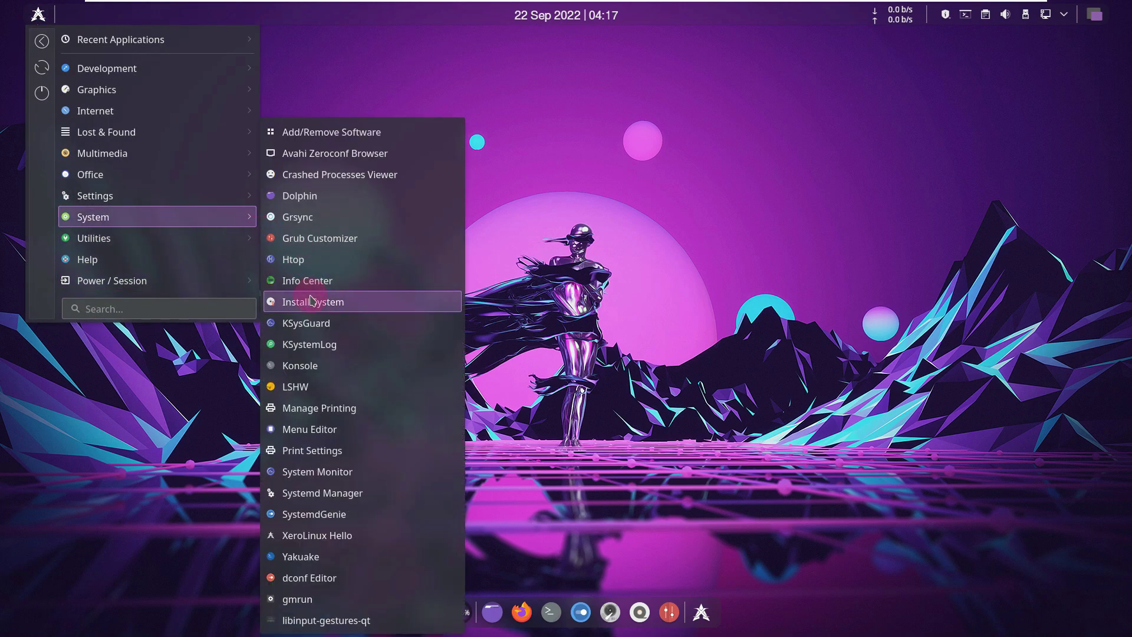
{"action": "left_click", "coordinate": [290, 284]}
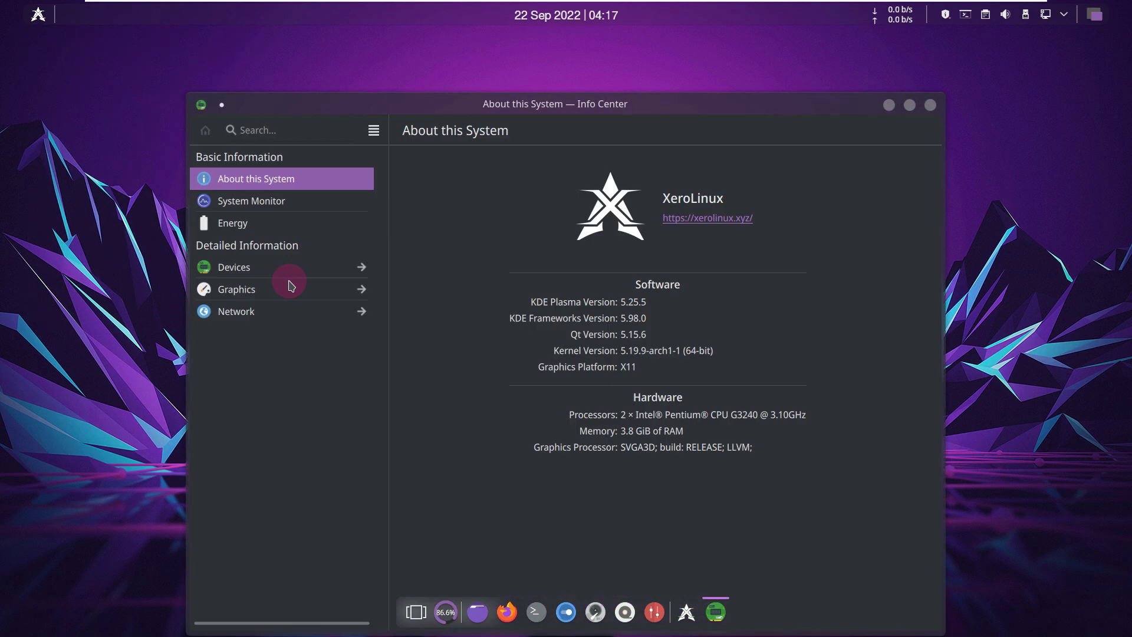
- Close the Info Center window showing the XeroLinux About this System page
{"action": "mouse_move", "coordinate": [290, 283]}
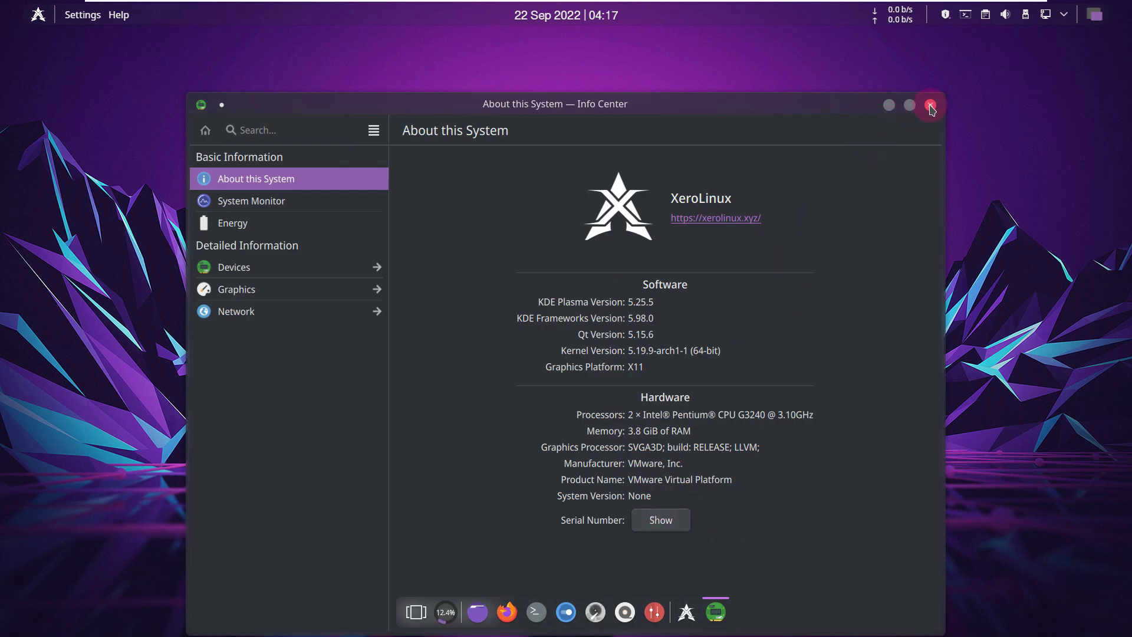
{"action": "left_click", "coordinate": [930, 106]}
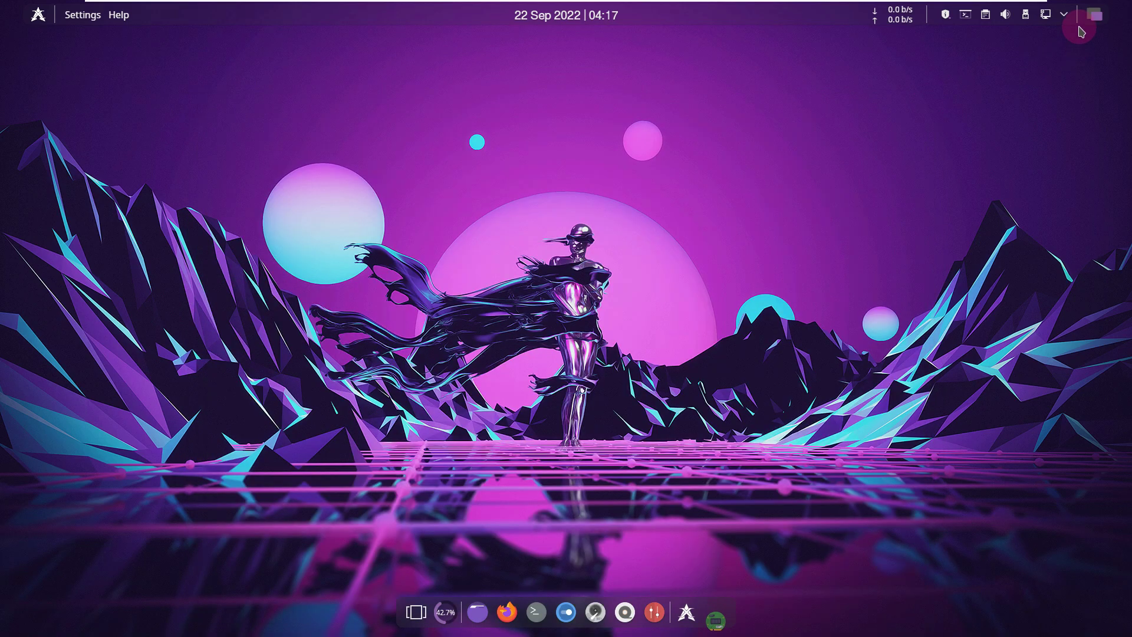
- Glance at the desktop overview, confirm Wired connection 1 is connected, and launch Pamac from the update icon
{"action": "left_click", "coordinate": [1095, 18]}
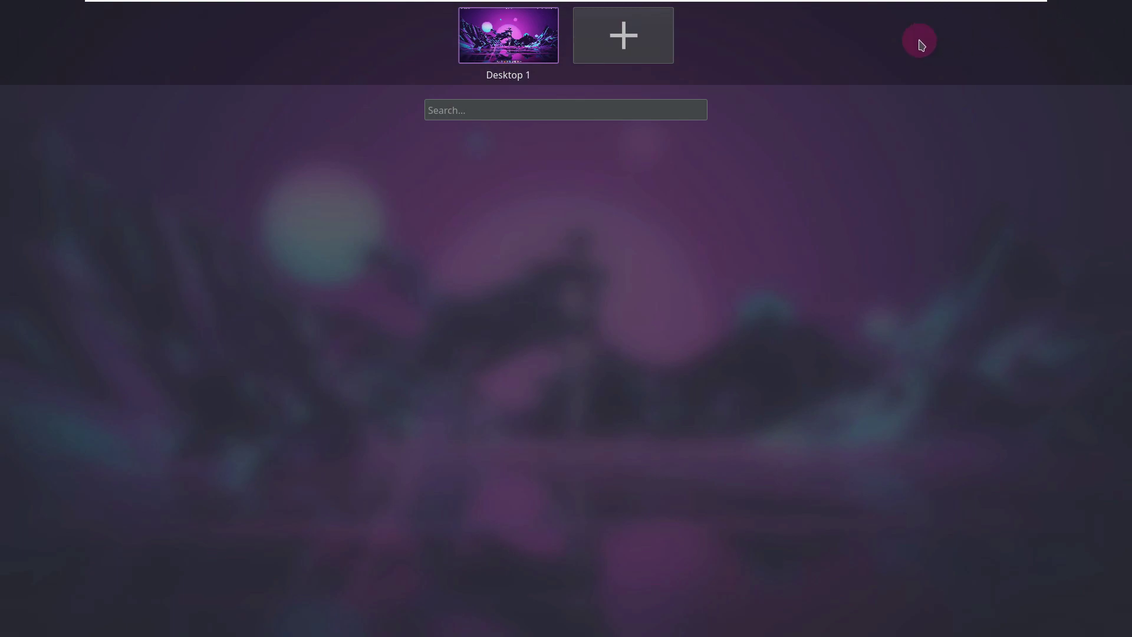
{"action": "left_click", "coordinate": [533, 41]}
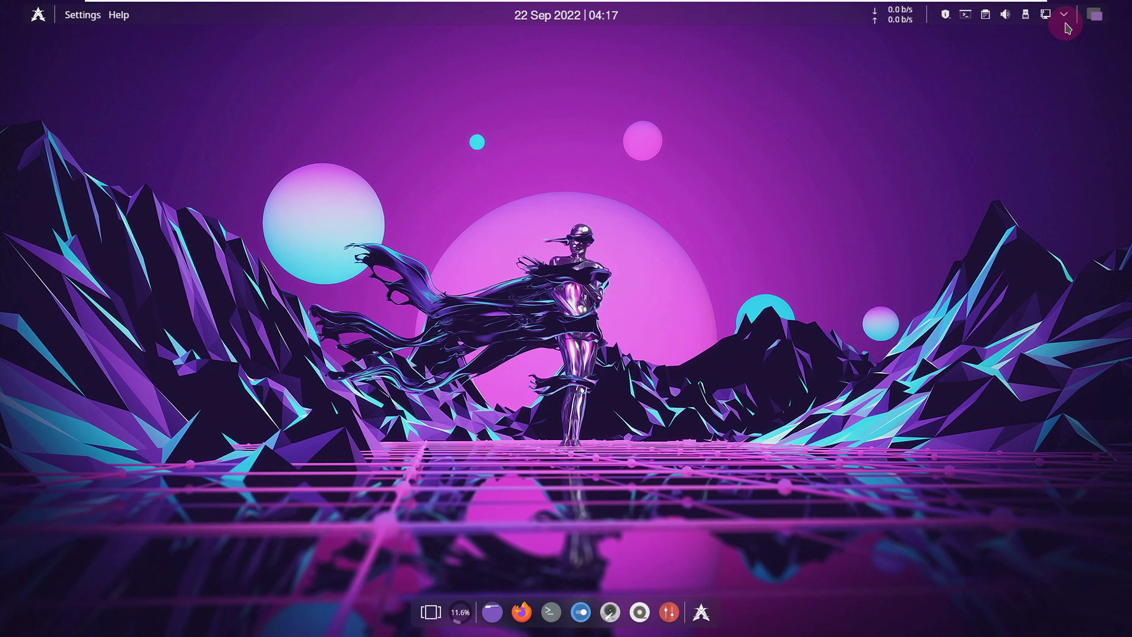
{"action": "left_click", "coordinate": [1065, 18]}
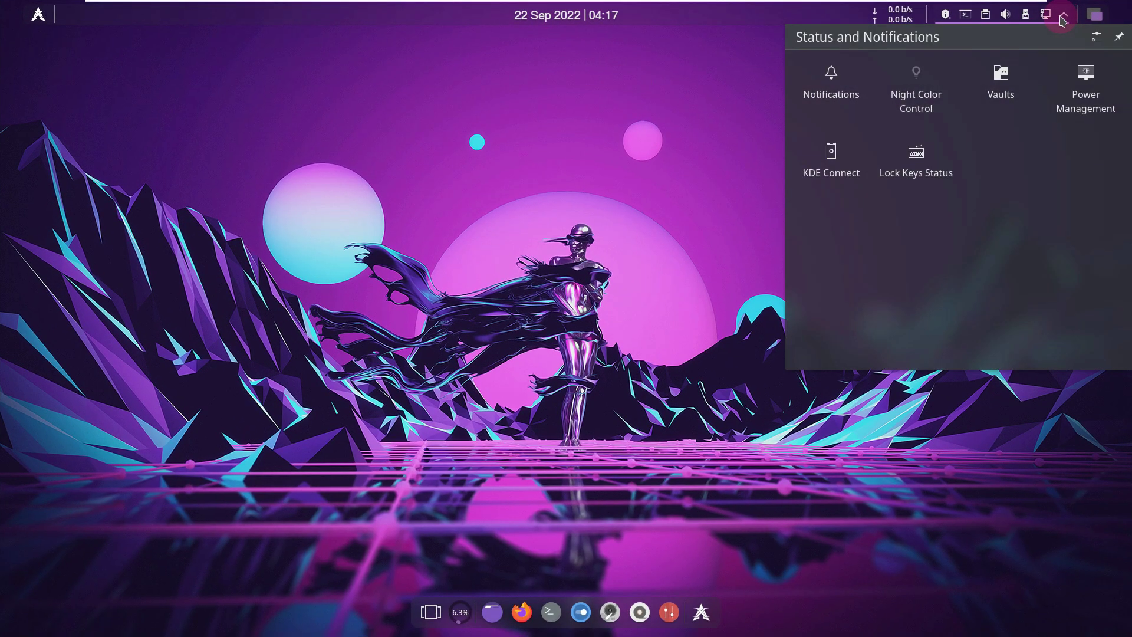
{"action": "left_click", "coordinate": [1047, 15]}
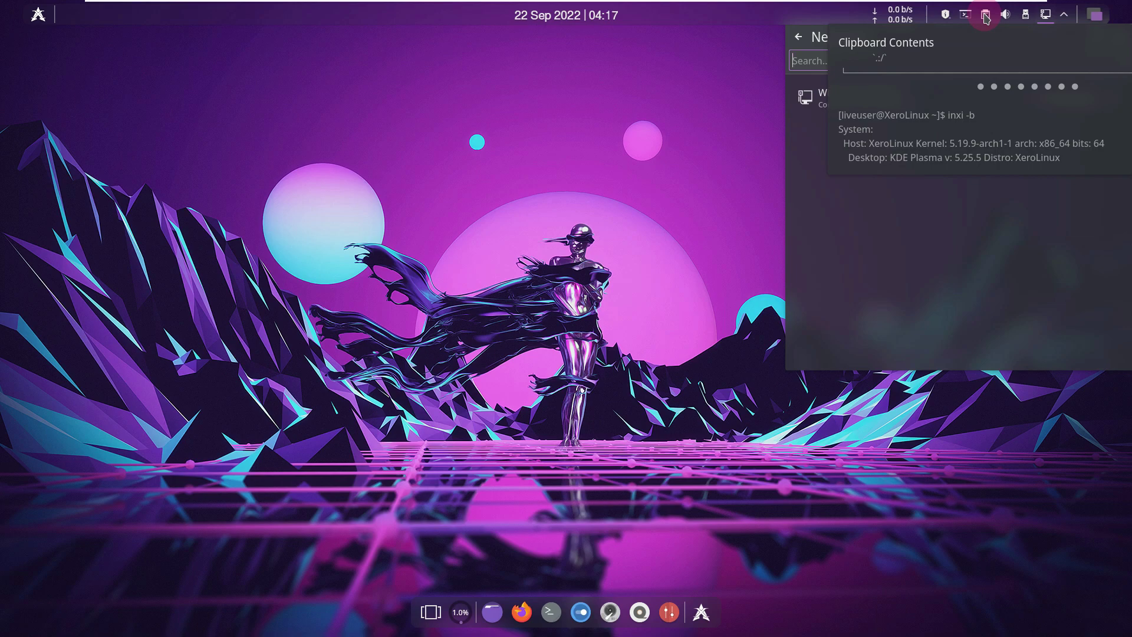
{"action": "right_click", "coordinate": [945, 20]}
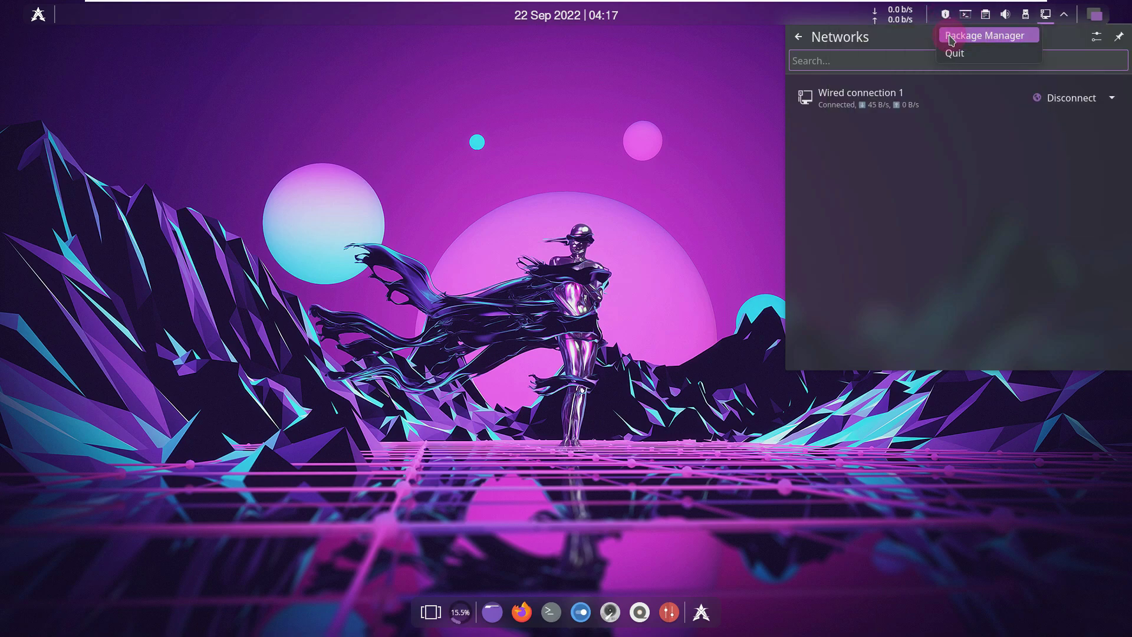
{"action": "left_click", "coordinate": [950, 38]}
- Close the Networks popup and briefly view the calendar
{"action": "left_click", "coordinate": [635, 174]}
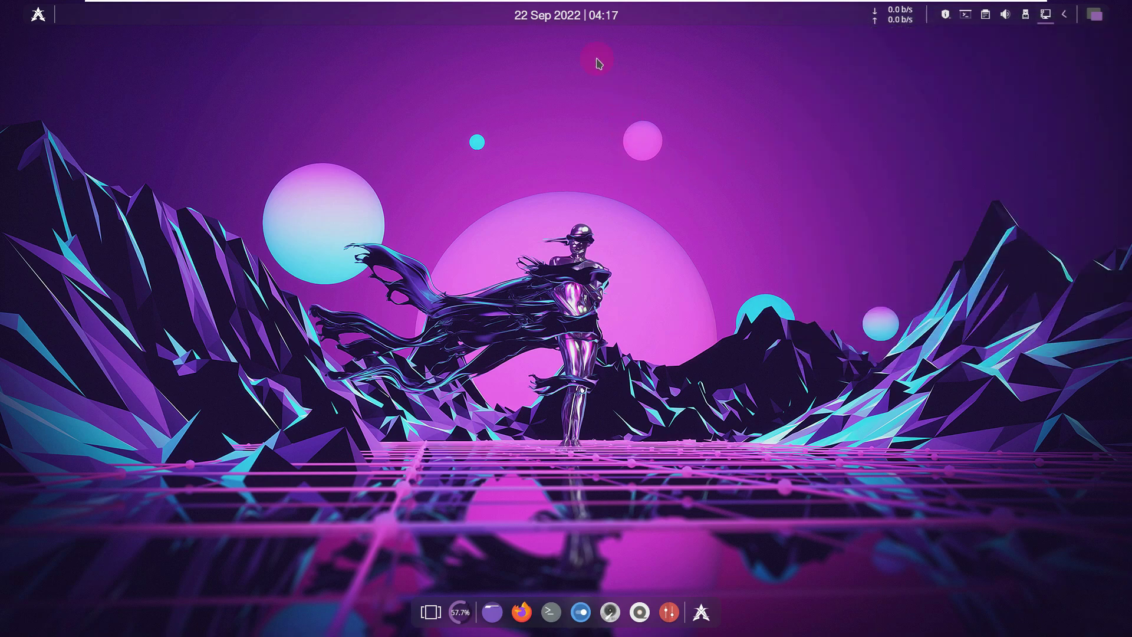
{"action": "left_click", "coordinate": [567, 23]}
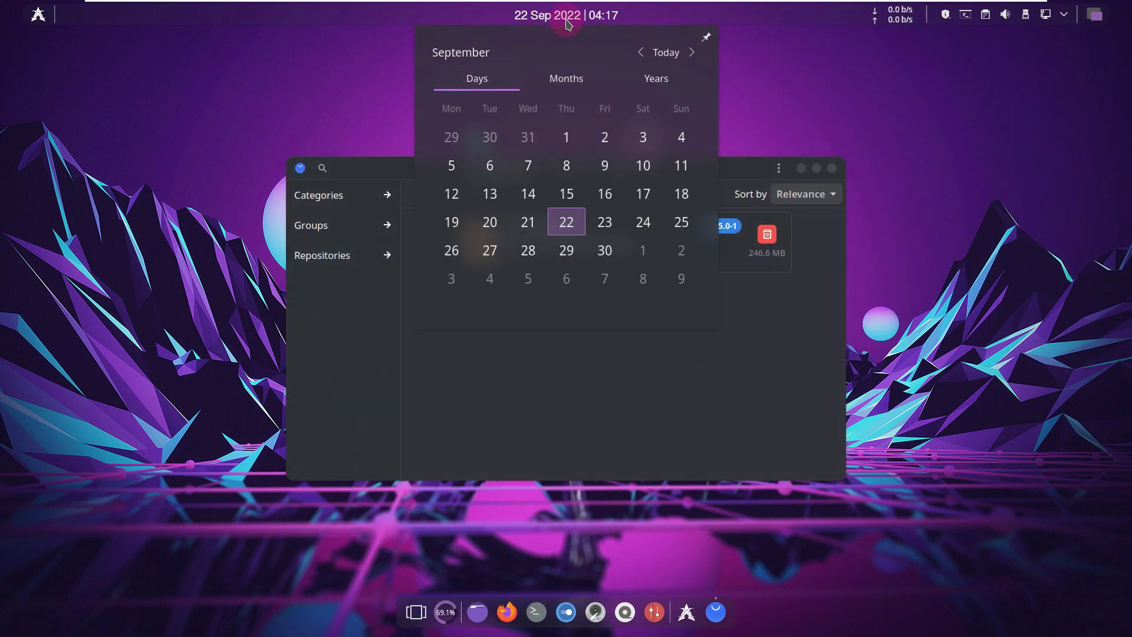
{"action": "left_click", "coordinate": [839, 133]}
- Check Pamac's About information, then maximize the Pamac window
{"action": "left_click", "coordinate": [778, 168]}
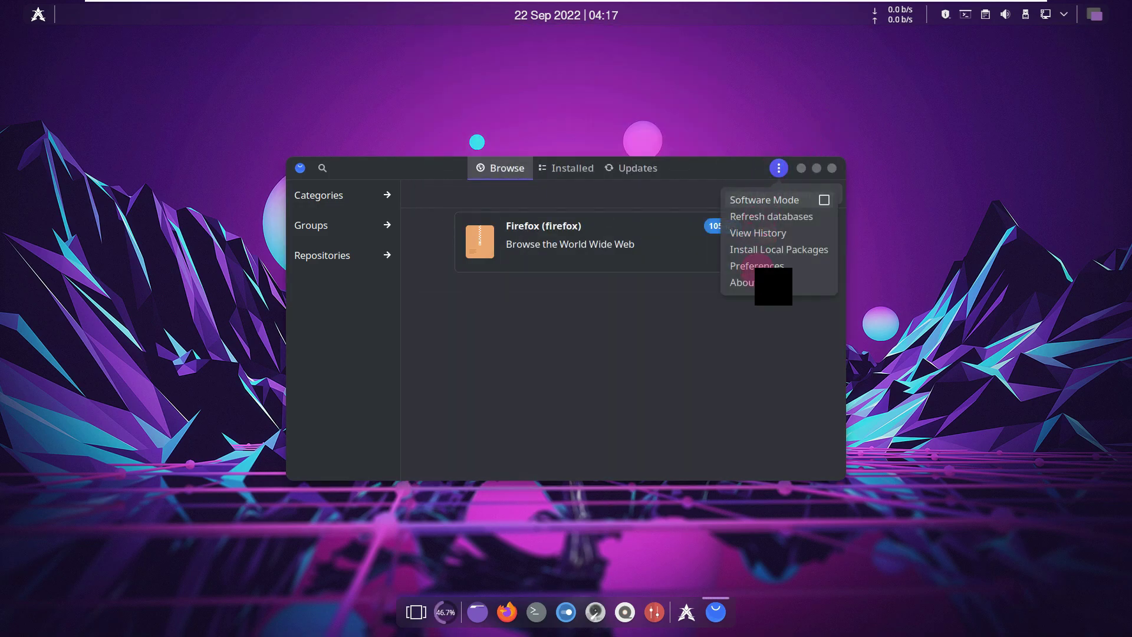
{"action": "left_click", "coordinate": [745, 283]}
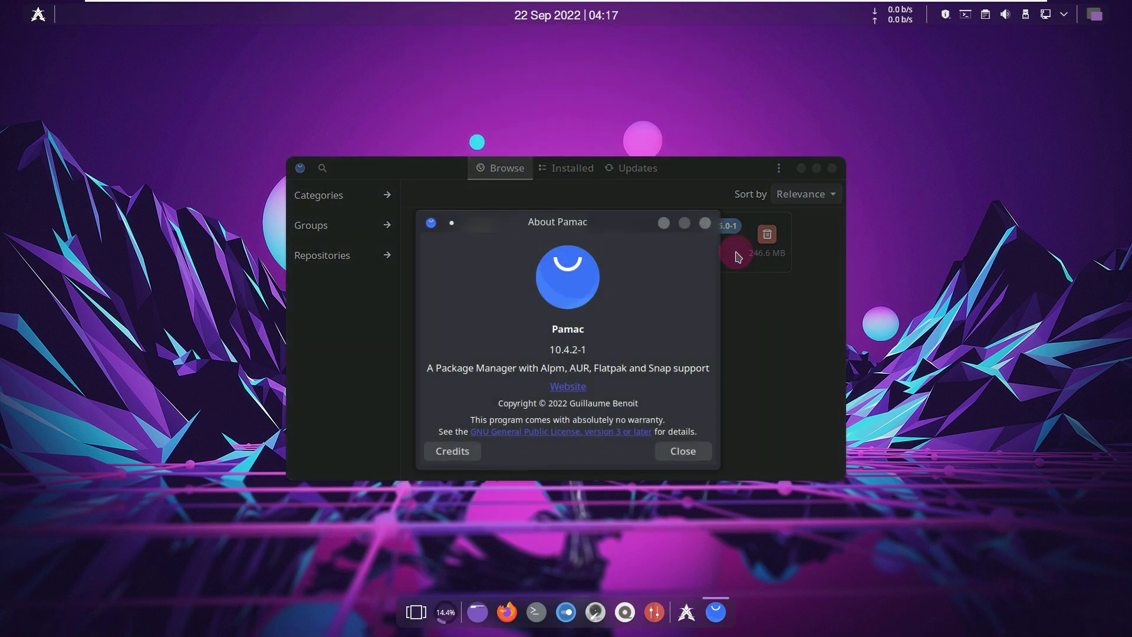
{"action": "left_click", "coordinate": [705, 224]}
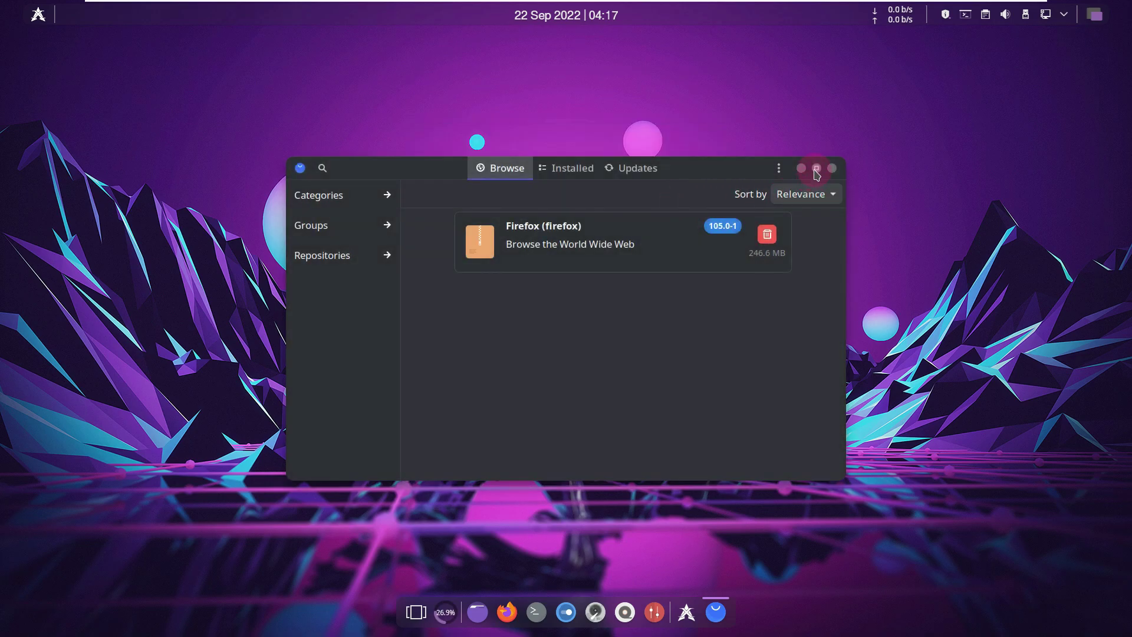
{"action": "left_click", "coordinate": [817, 169]}
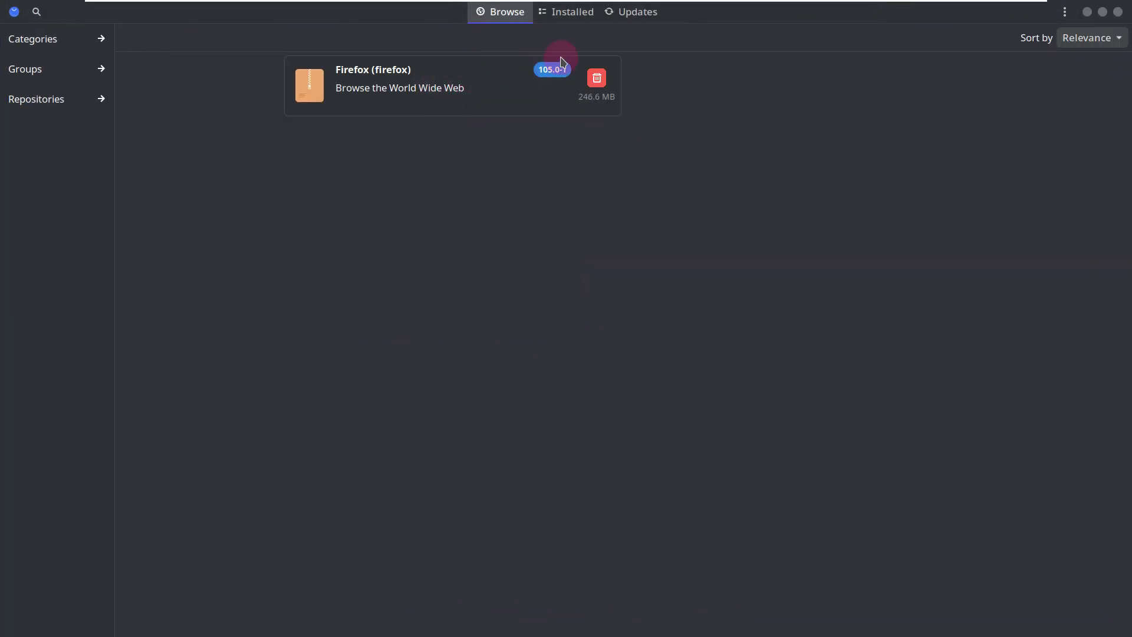
- Scroll through Pamac's Installed packages, return to Browse, and restore the window size
{"action": "left_click", "coordinate": [563, 17]}
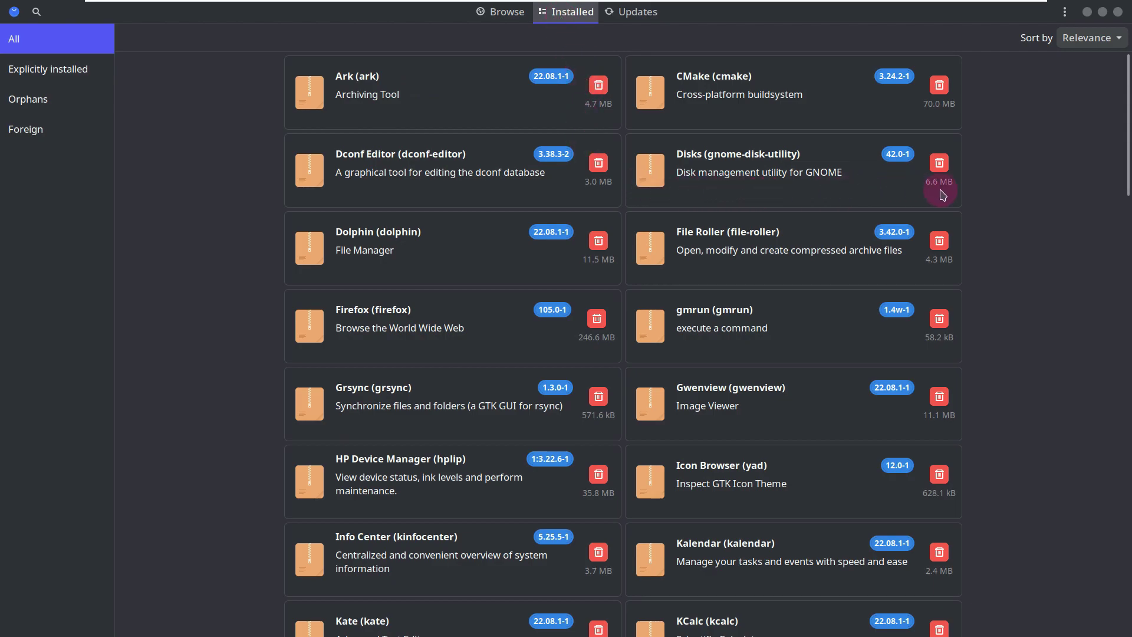
{"action": "scroll", "coordinate": [979, 187], "scroll_direction": "down", "scroll_amount": 3}
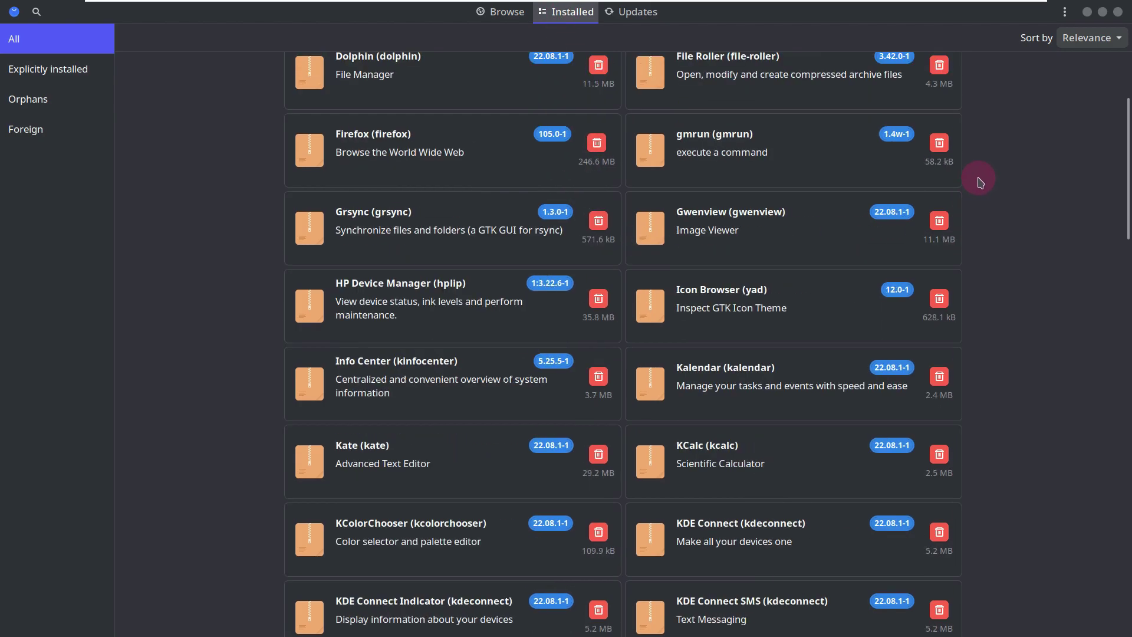
{"action": "scroll", "coordinate": [980, 181], "scroll_direction": "down", "scroll_amount": 2}
{"action": "scroll", "coordinate": [980, 181], "scroll_direction": "down", "scroll_amount": 1}
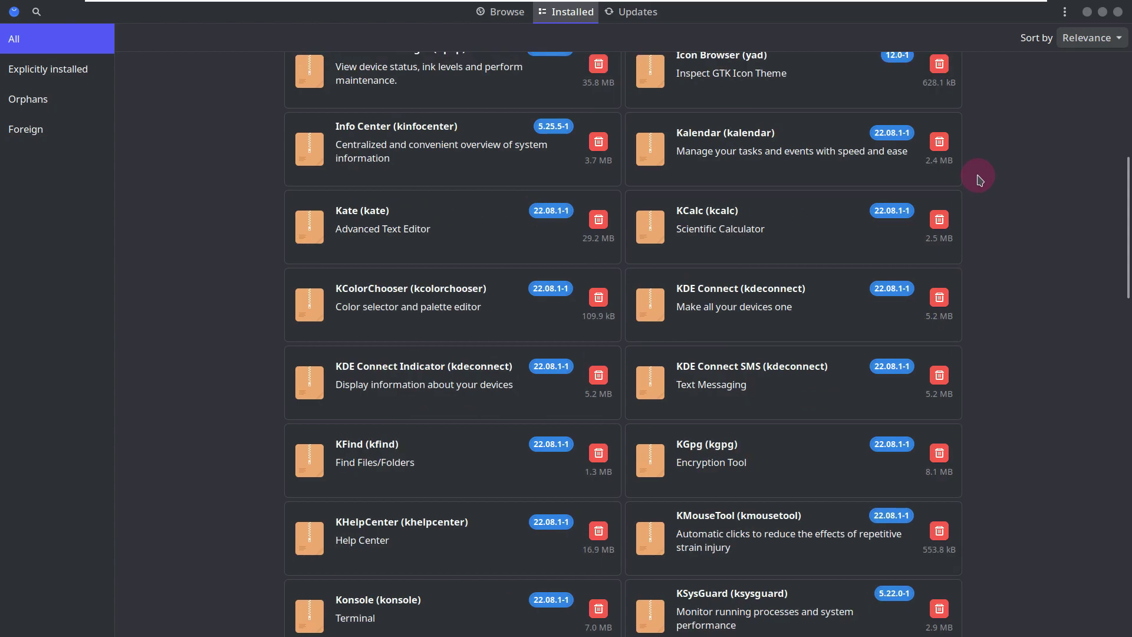
{"action": "scroll", "coordinate": [979, 180], "scroll_direction": "down", "scroll_amount": 5}
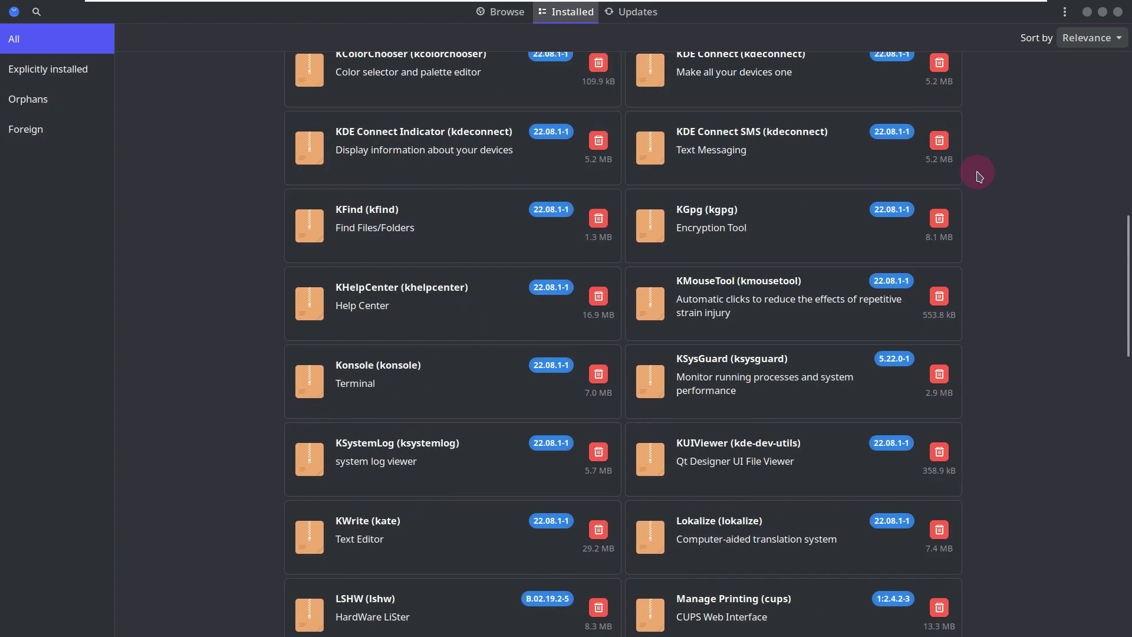
{"action": "scroll", "coordinate": [979, 177], "scroll_direction": "down", "scroll_amount": 9}
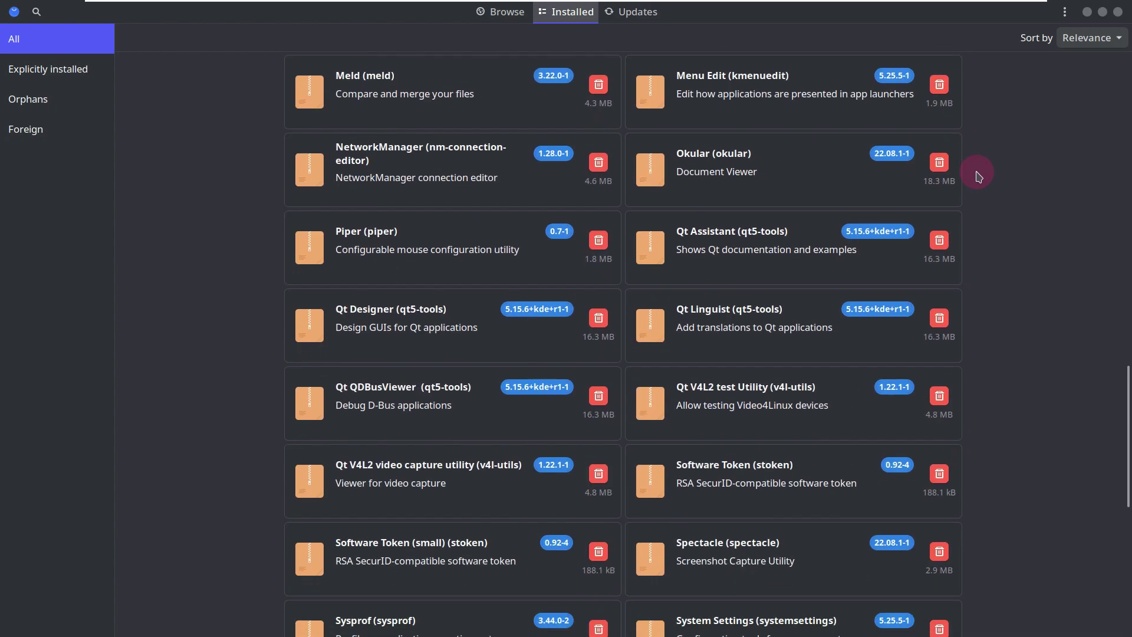
{"action": "scroll", "coordinate": [978, 176], "scroll_direction": "down", "scroll_amount": 8}
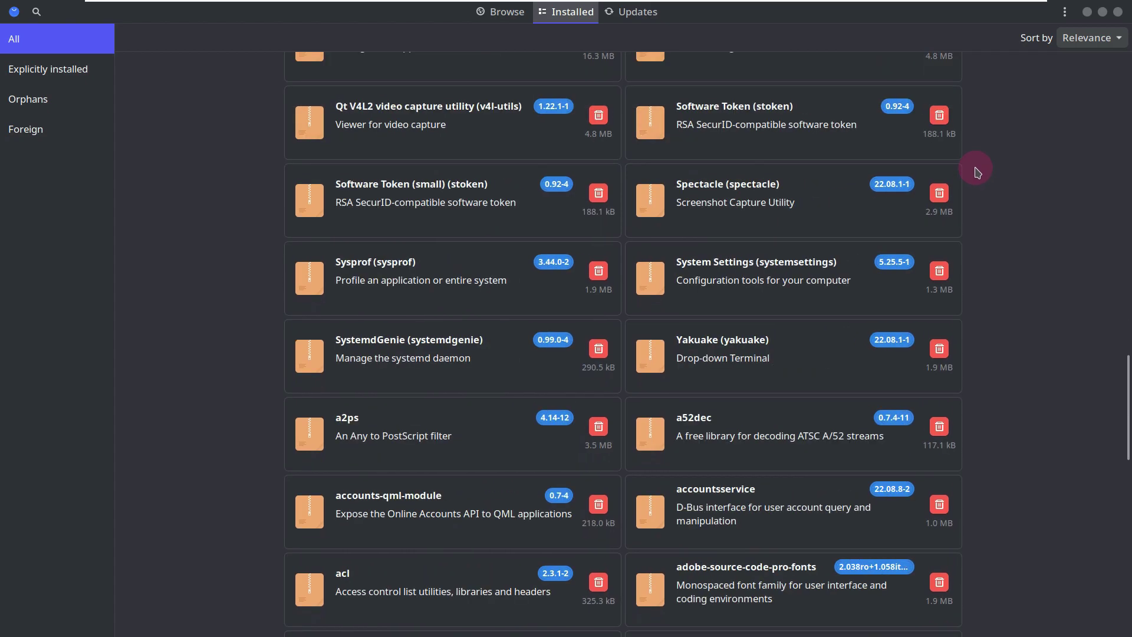
{"action": "scroll", "coordinate": [976, 170], "scroll_direction": "down", "scroll_amount": 5}
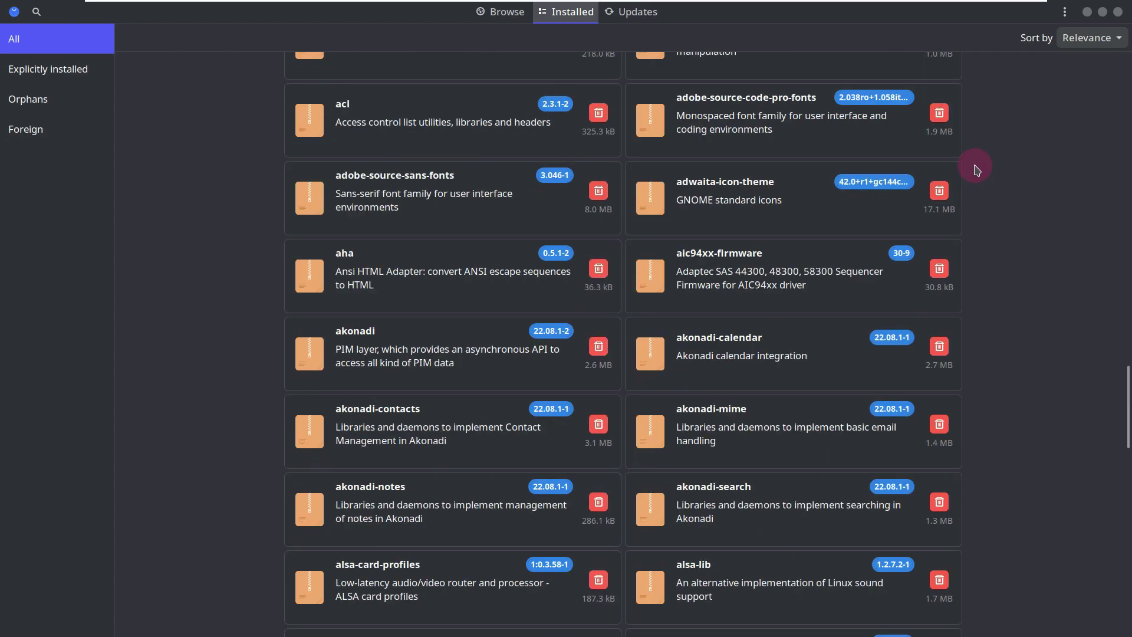
{"action": "scroll", "coordinate": [976, 170], "scroll_direction": "down", "scroll_amount": 5}
{"action": "scroll", "coordinate": [976, 169], "scroll_direction": "down", "scroll_amount": 4}
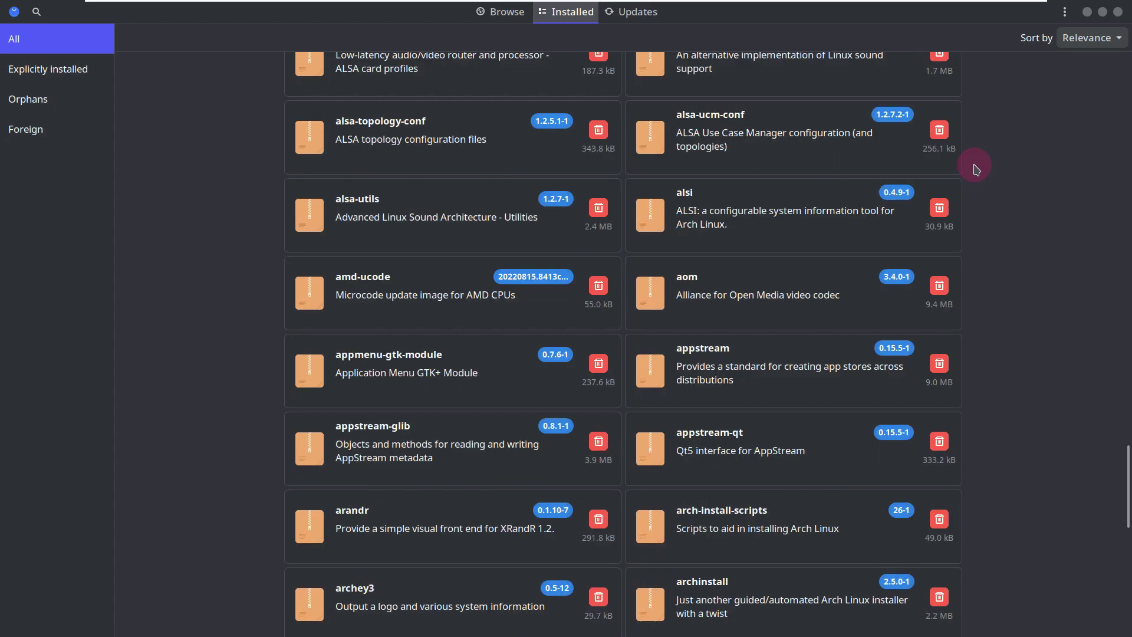
{"action": "scroll", "coordinate": [976, 170], "scroll_direction": "down", "scroll_amount": 6}
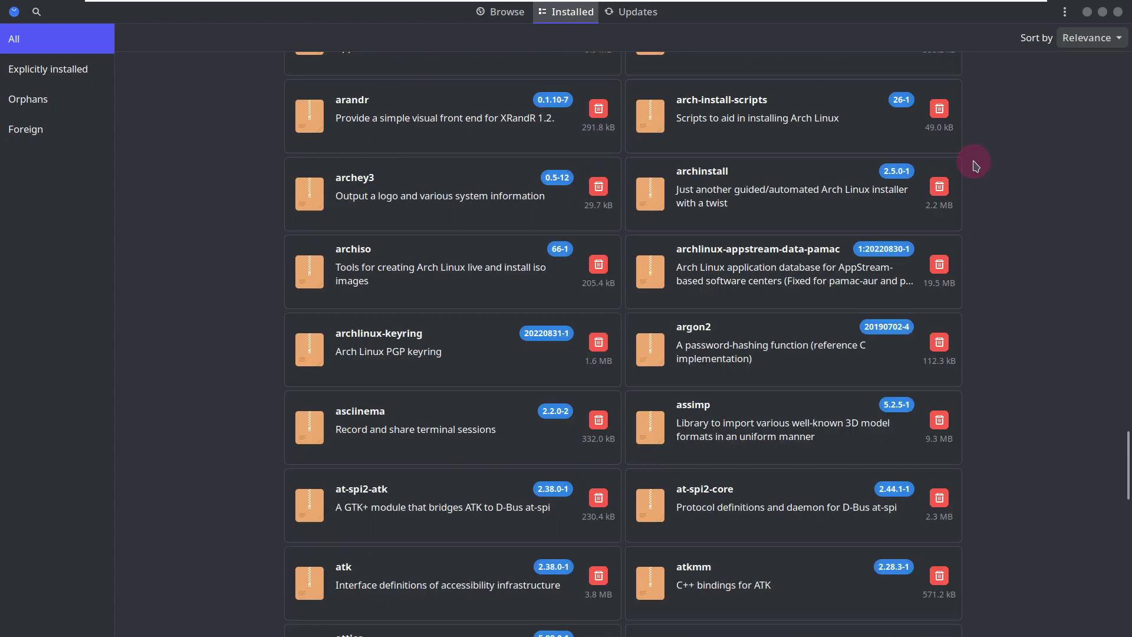
{"action": "scroll", "coordinate": [974, 166], "scroll_direction": "down", "scroll_amount": 8}
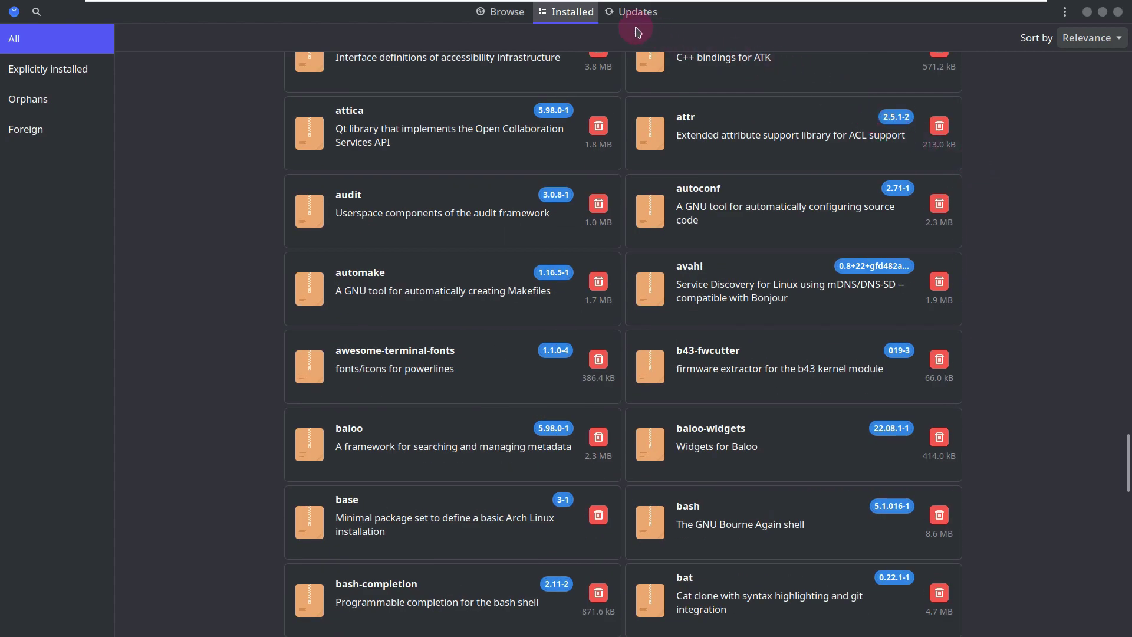
{"action": "left_click", "coordinate": [523, 16]}
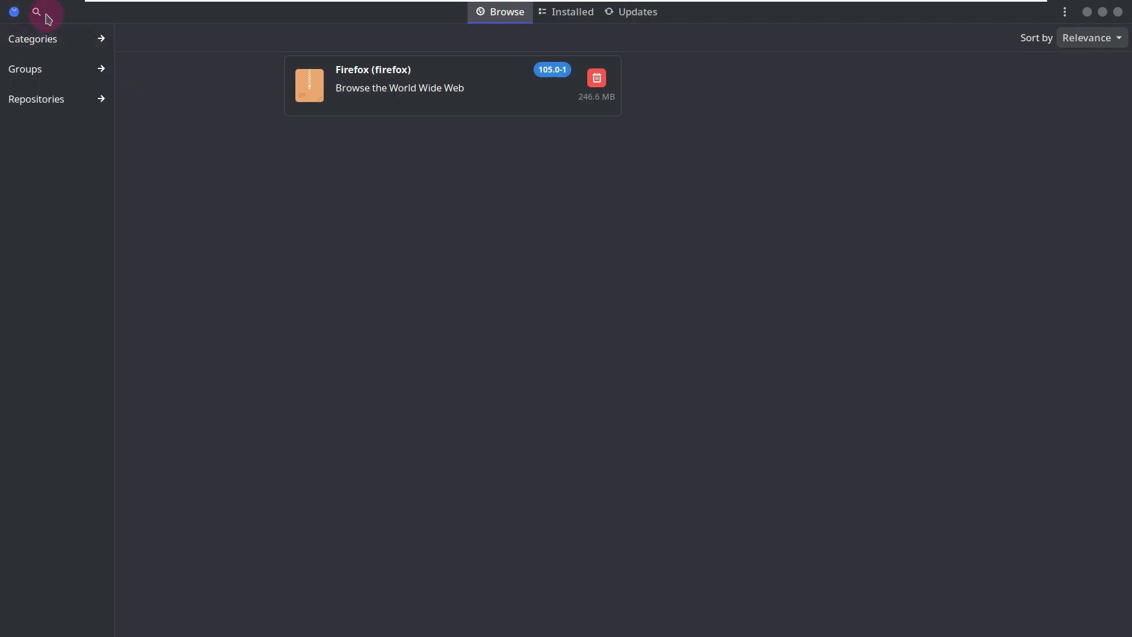
{"action": "left_click", "coordinate": [1101, 14]}
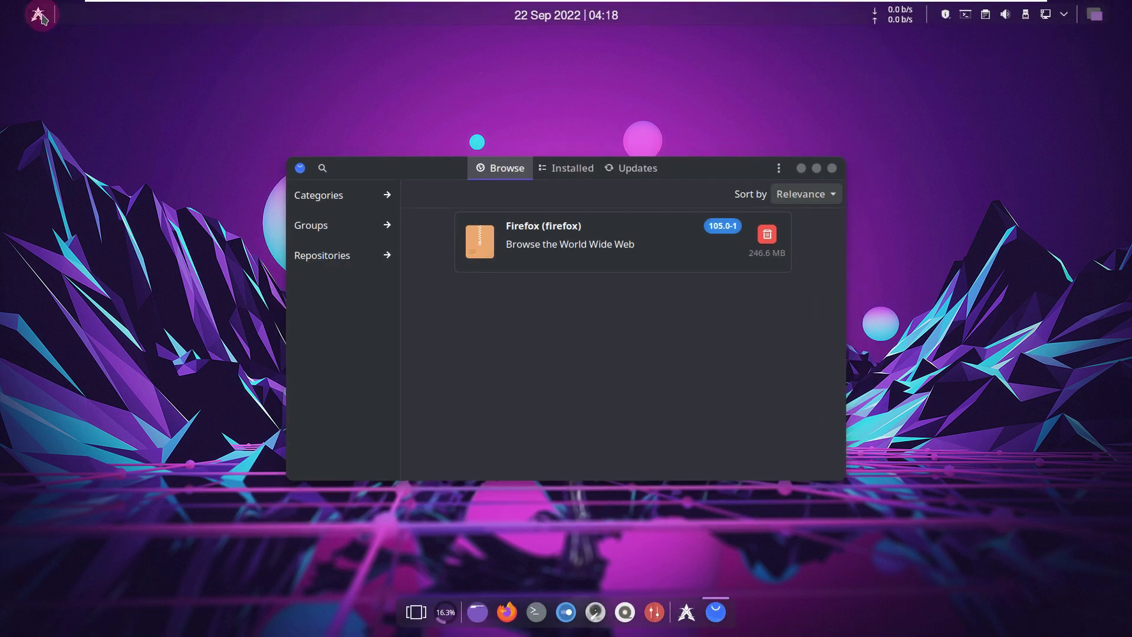
- Browse the Settings, Office and Multimedia categories in the application launcher
{"action": "left_click", "coordinate": [39, 15]}
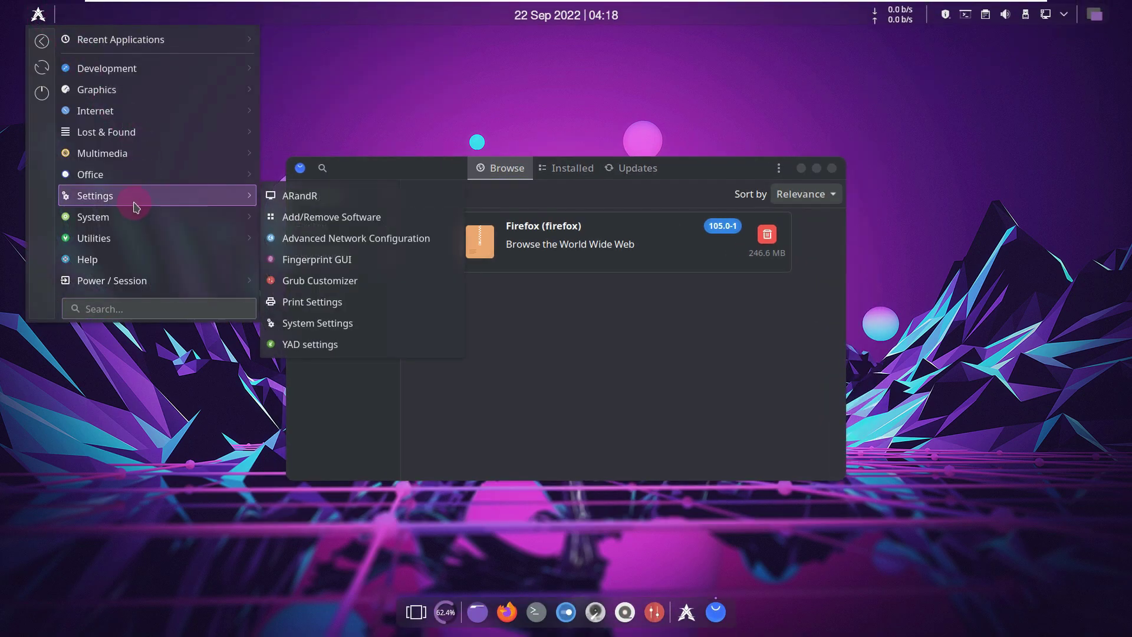
{"action": "mouse_move", "coordinate": [118, 173]}
{"action": "mouse_move", "coordinate": [224, 196]}
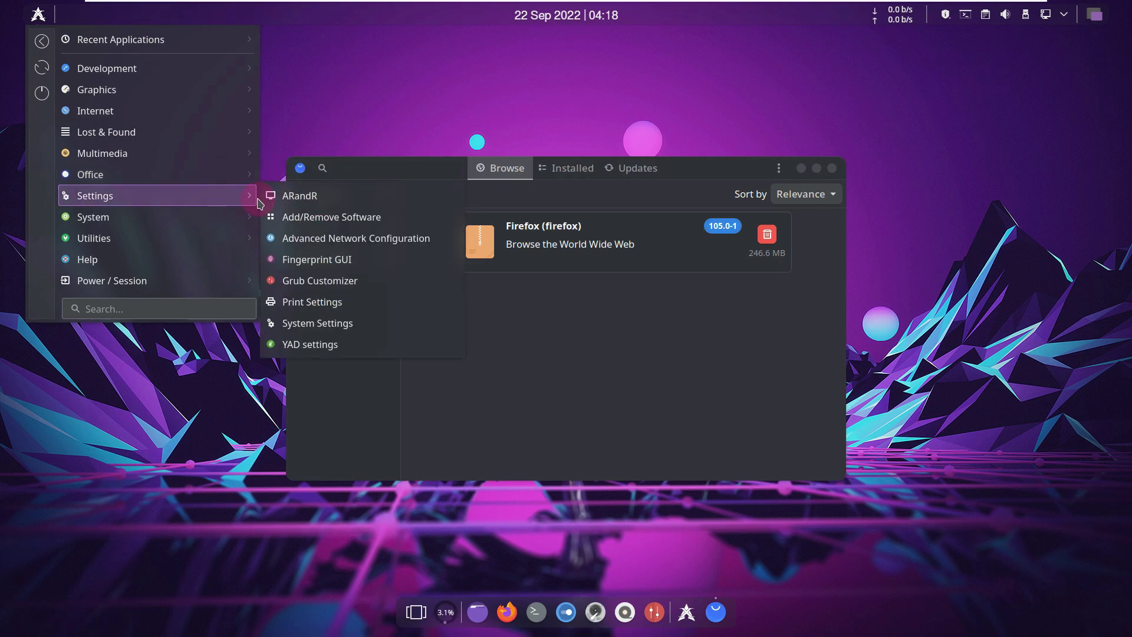
- Close the launcher and Pamac, and place a Firefox launcher on the desktop
{"action": "mouse_move", "coordinate": [202, 154]}
{"action": "left_click", "coordinate": [338, 92]}
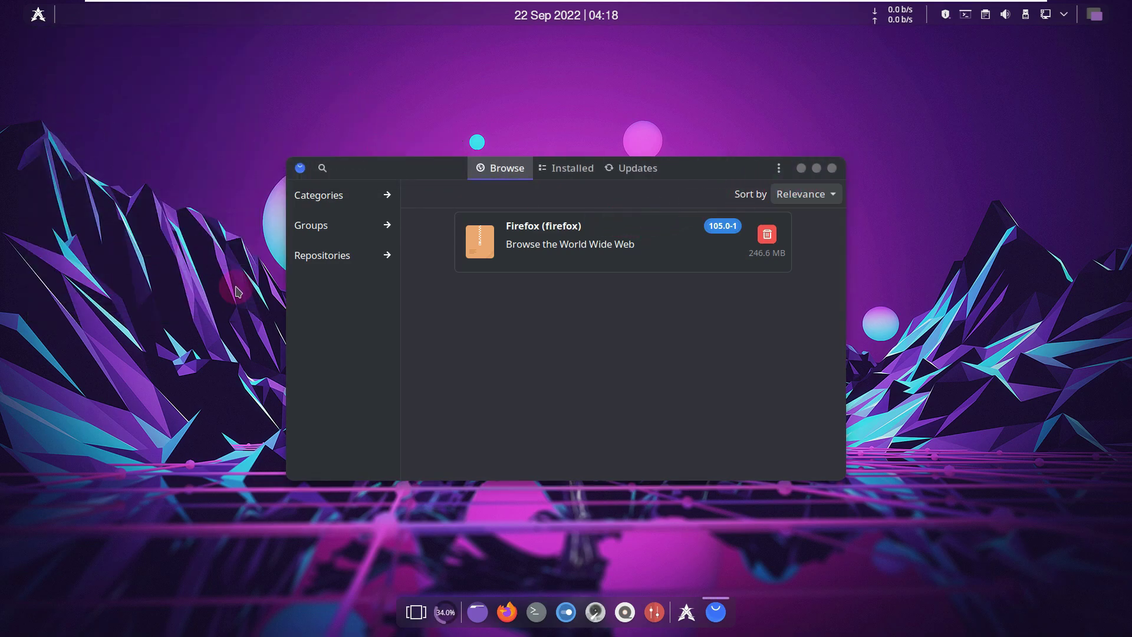
{"action": "left_click", "coordinate": [832, 169]}
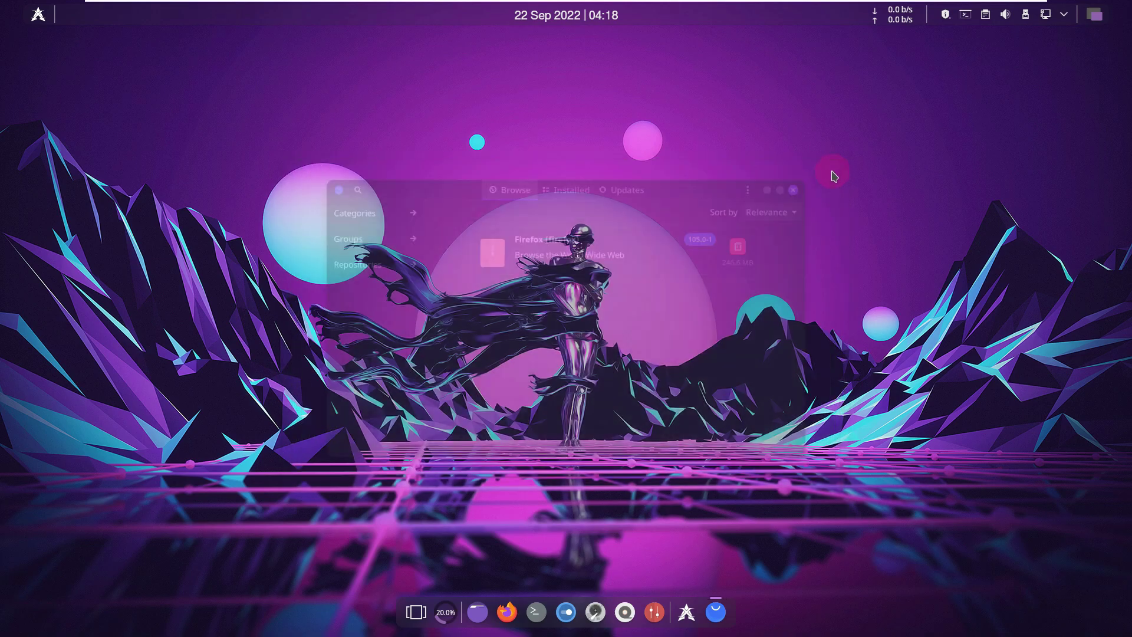
{"action": "left_click_drag", "start_coordinate": [548, 608], "coordinate": [301, 402]}
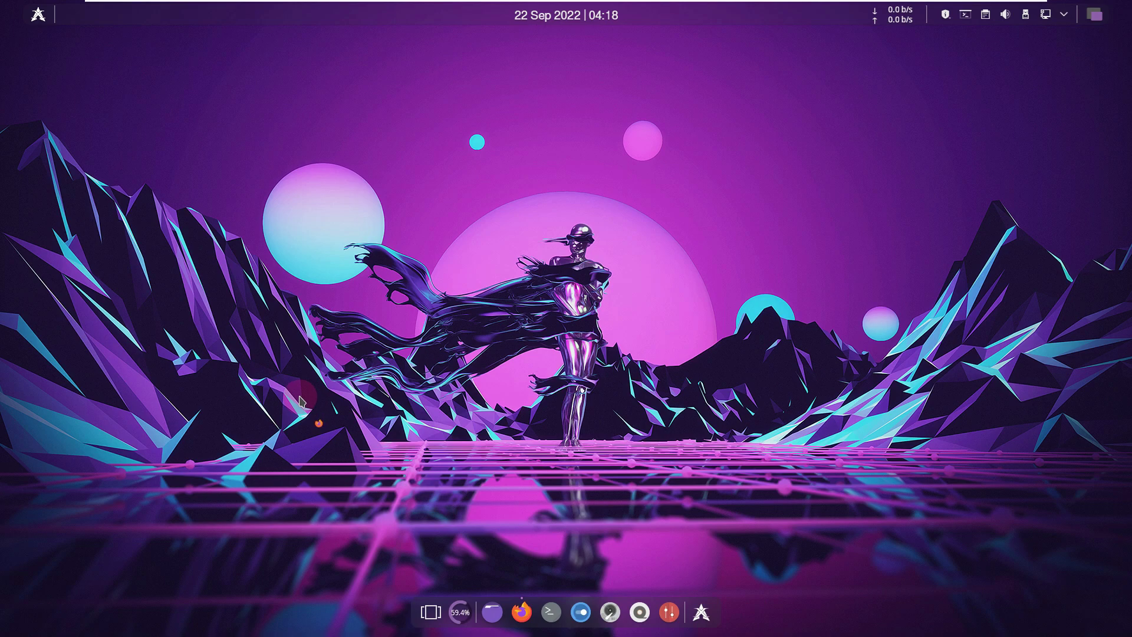
- Open the desktop's wallpaper settings and maximize the Desktop Folder Settings window
{"action": "right_click", "coordinate": [456, 177]}
{"action": "left_click", "coordinate": [525, 191]}
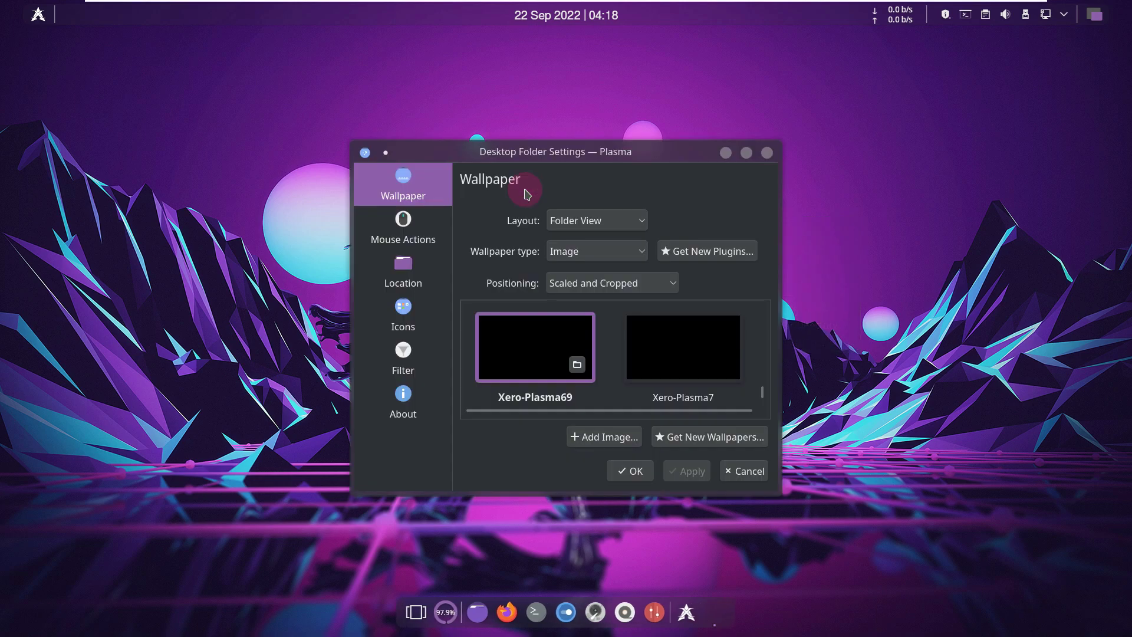
{"action": "scroll", "coordinate": [626, 349], "scroll_direction": "down", "scroll_amount": 1}
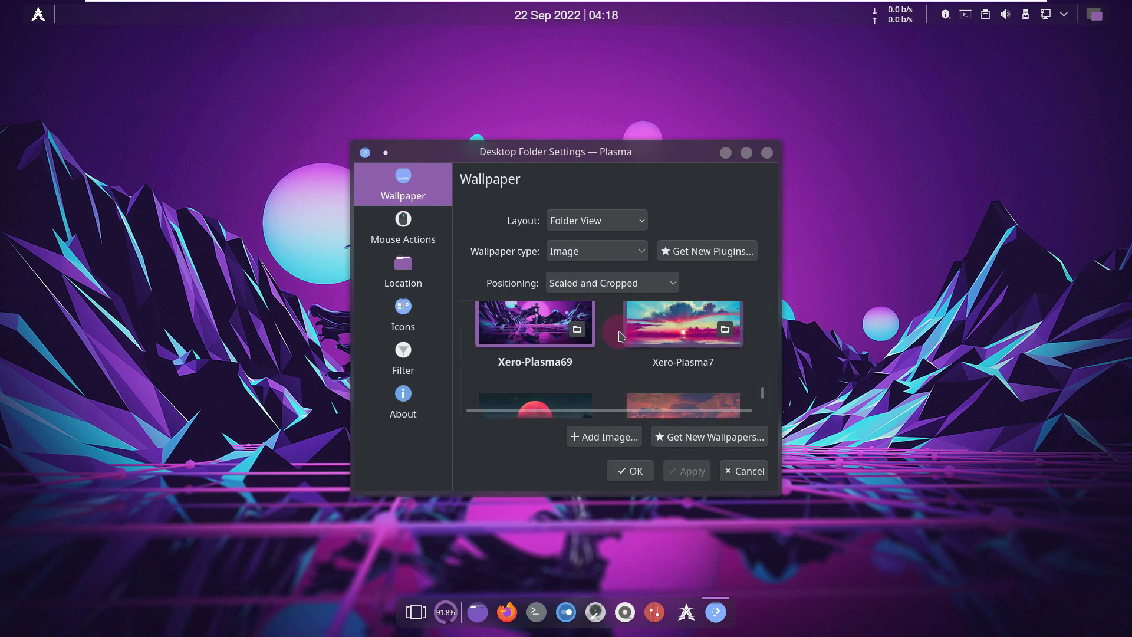
{"action": "left_click", "coordinate": [764, 377]}
{"action": "left_click_drag", "start_coordinate": [763, 375], "coordinate": [762, 361]}
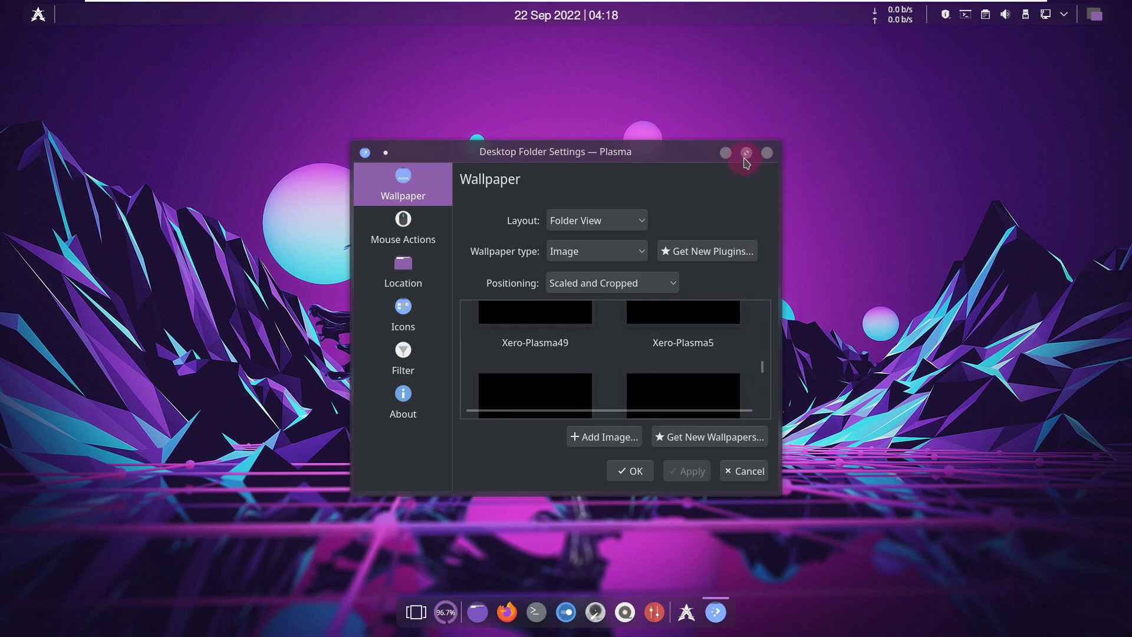
{"action": "left_click", "coordinate": [746, 155]}
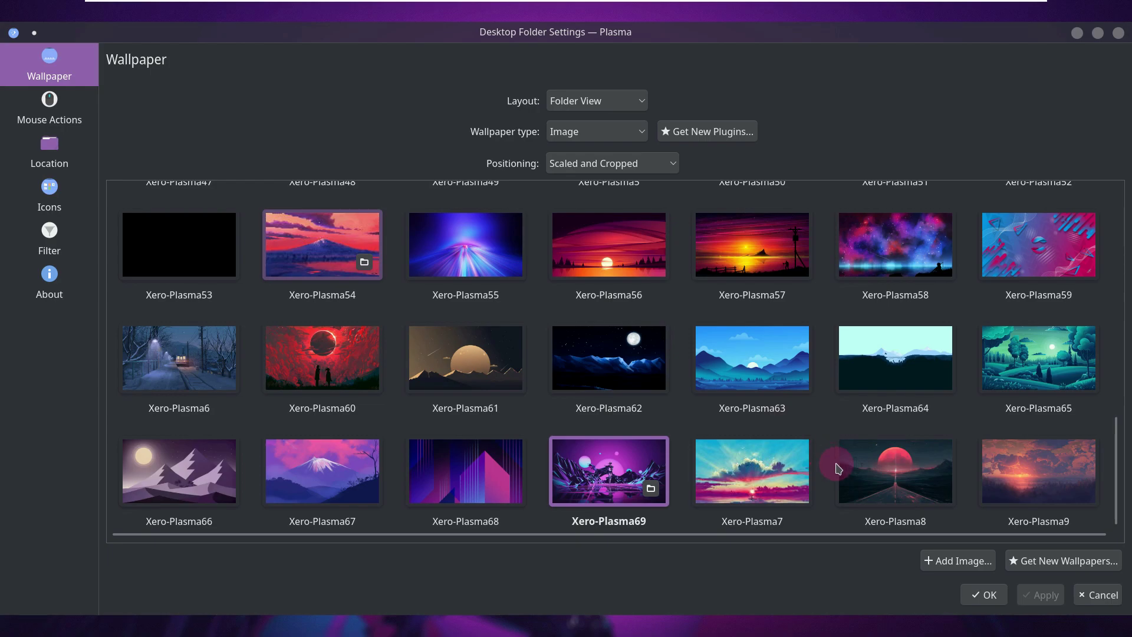
- Apply the Xero-Plasma8 wallpaper, glance at the Folder View About page, and confirm with OK
{"action": "left_click", "coordinate": [896, 479]}
{"action": "left_click", "coordinate": [1036, 596]}
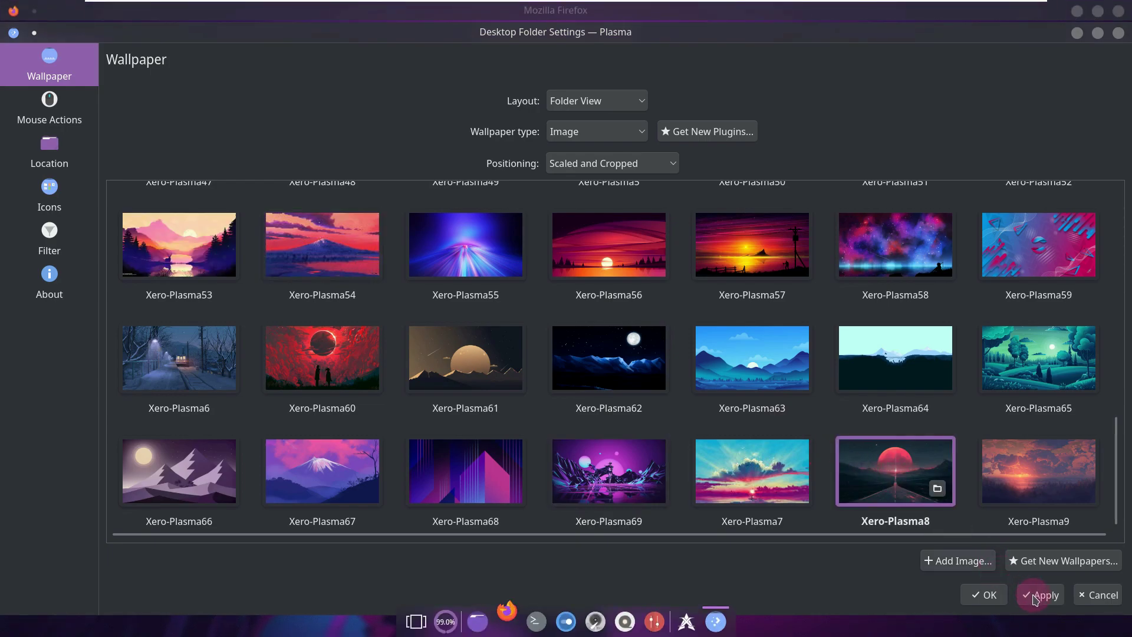
{"action": "left_click", "coordinate": [48, 280]}
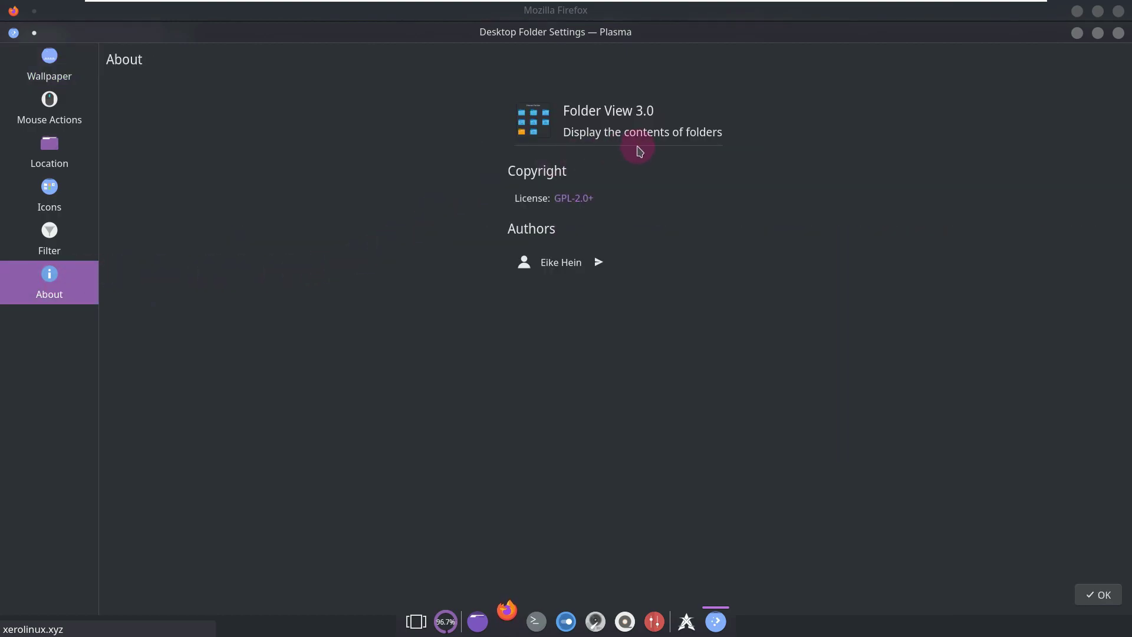
{"action": "left_click", "coordinate": [1100, 595]}
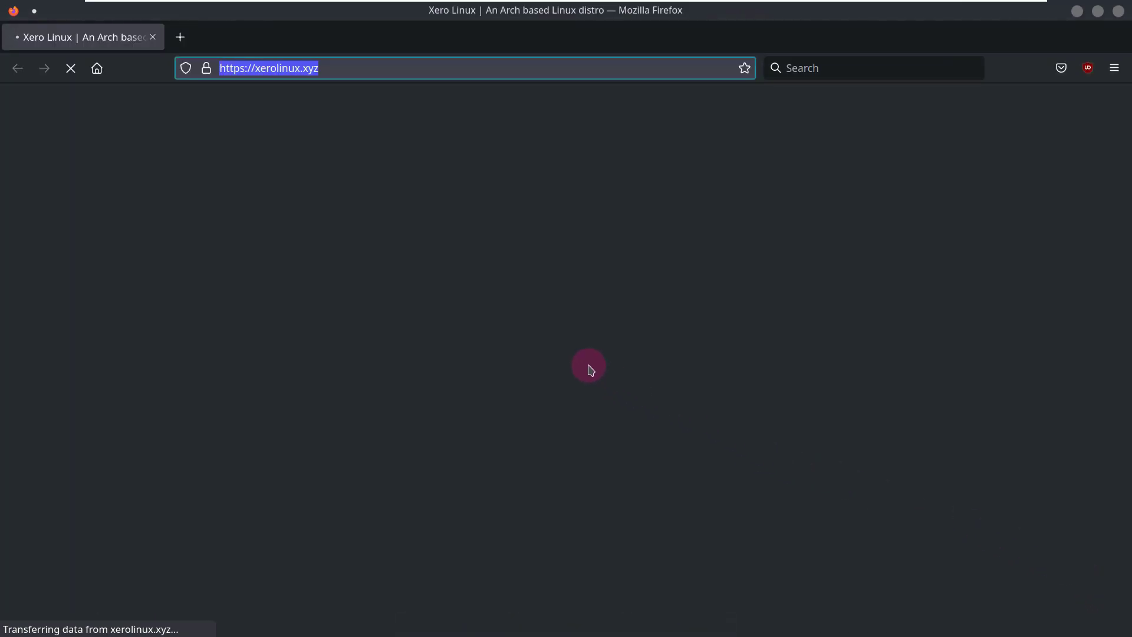
- Check the Firefox version under Help > About Firefox, then open the XeroLinux Changelog
{"action": "left_click", "coordinate": [1113, 69]}
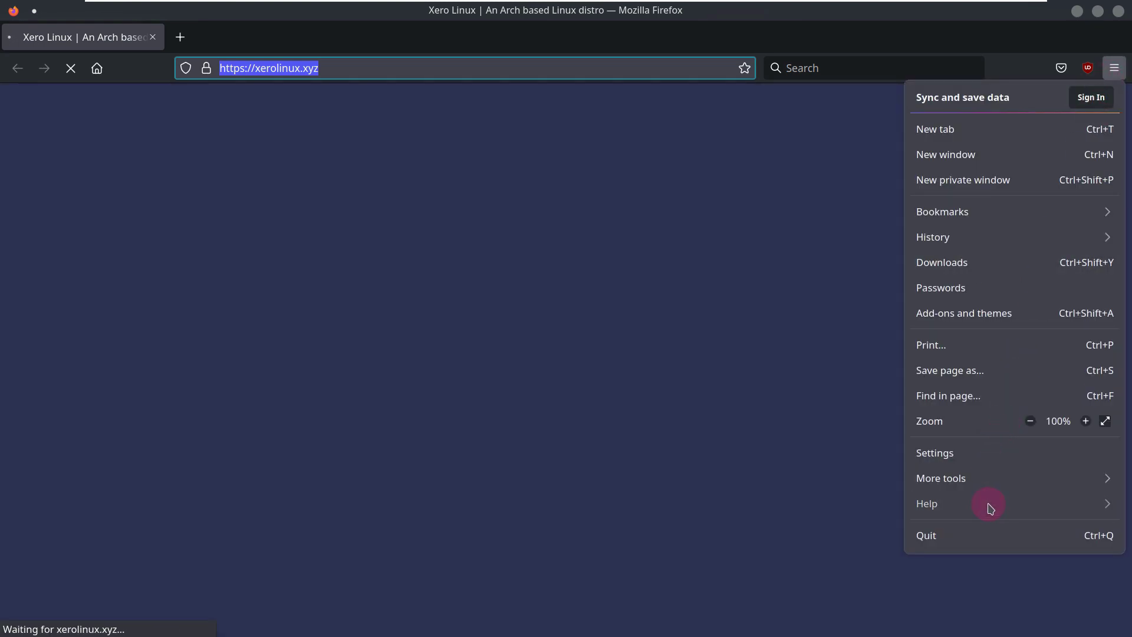
{"action": "left_click", "coordinate": [991, 508]}
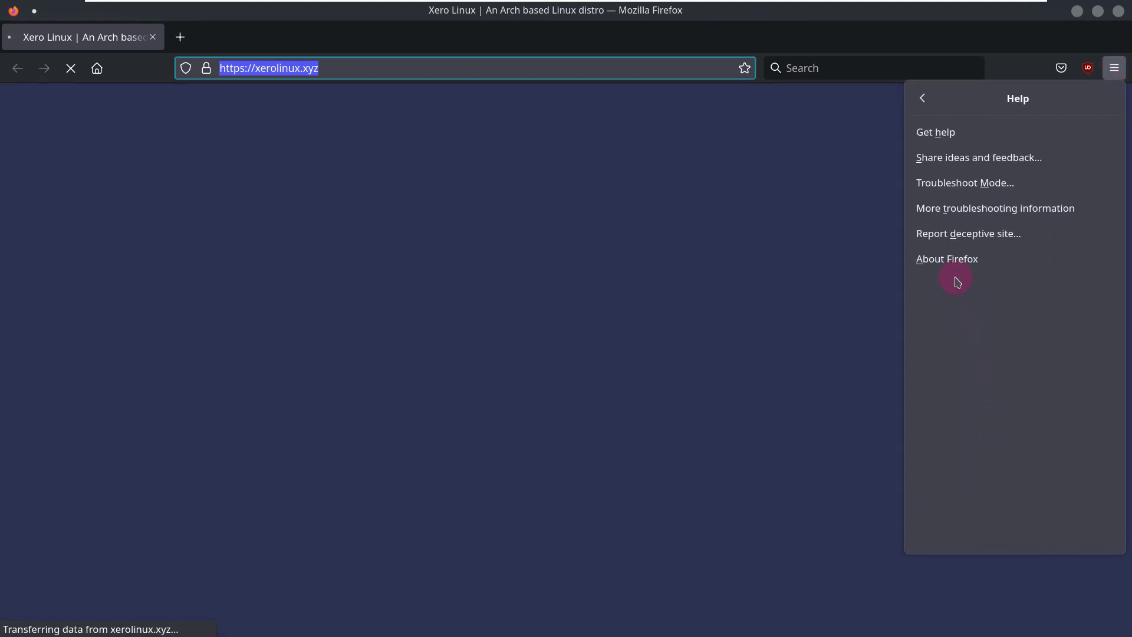
{"action": "left_click", "coordinate": [948, 260]}
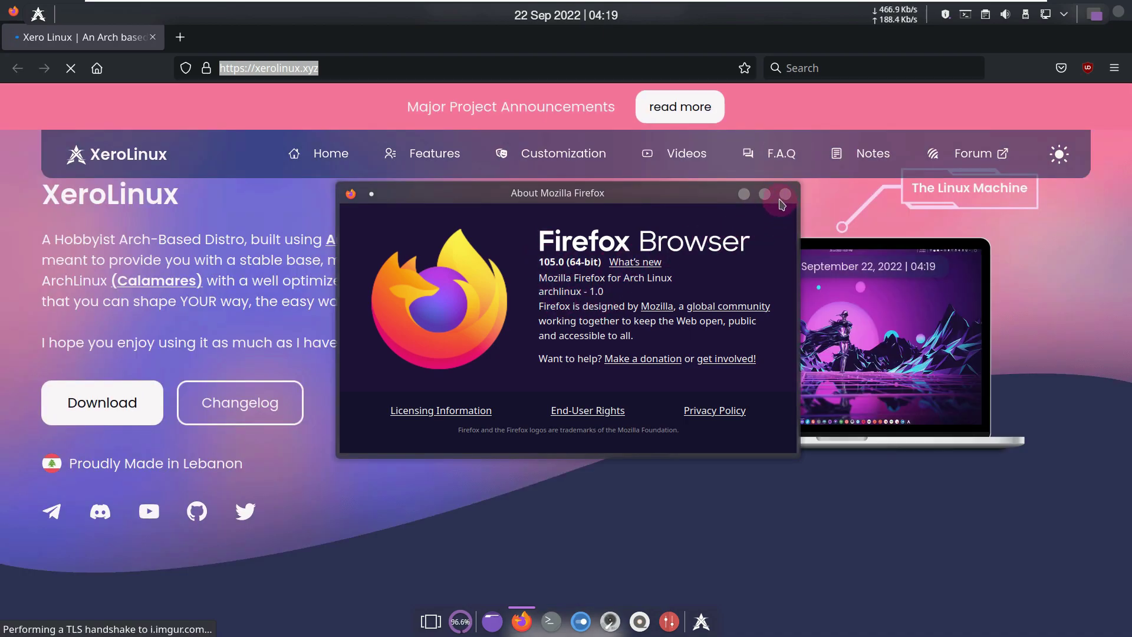
{"action": "left_click", "coordinate": [785, 194]}
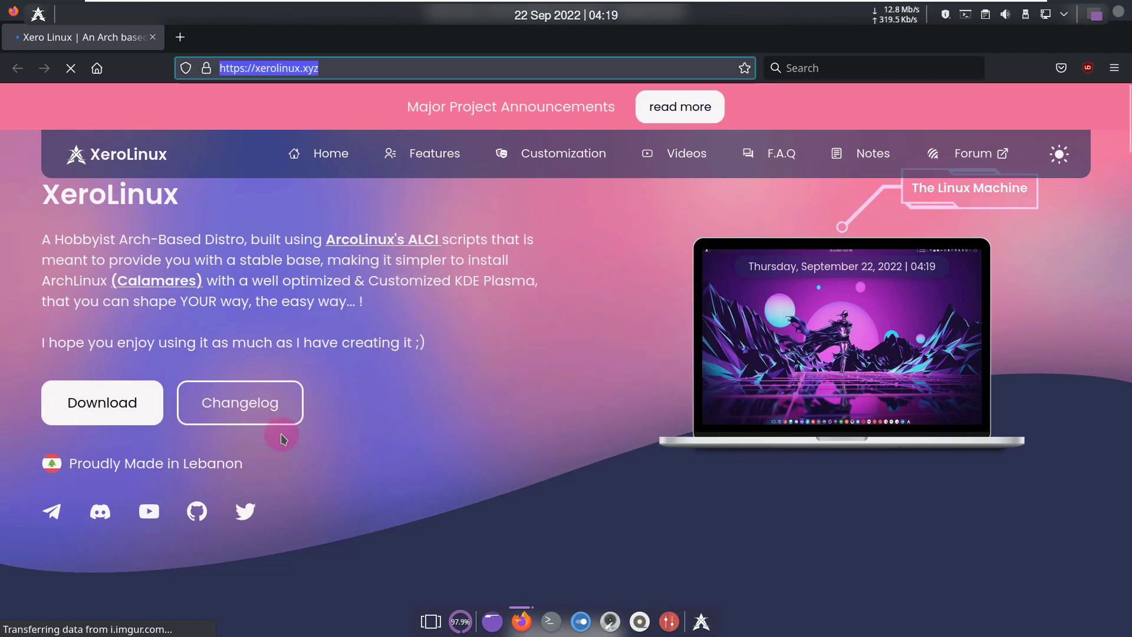
{"action": "left_click", "coordinate": [262, 401]}
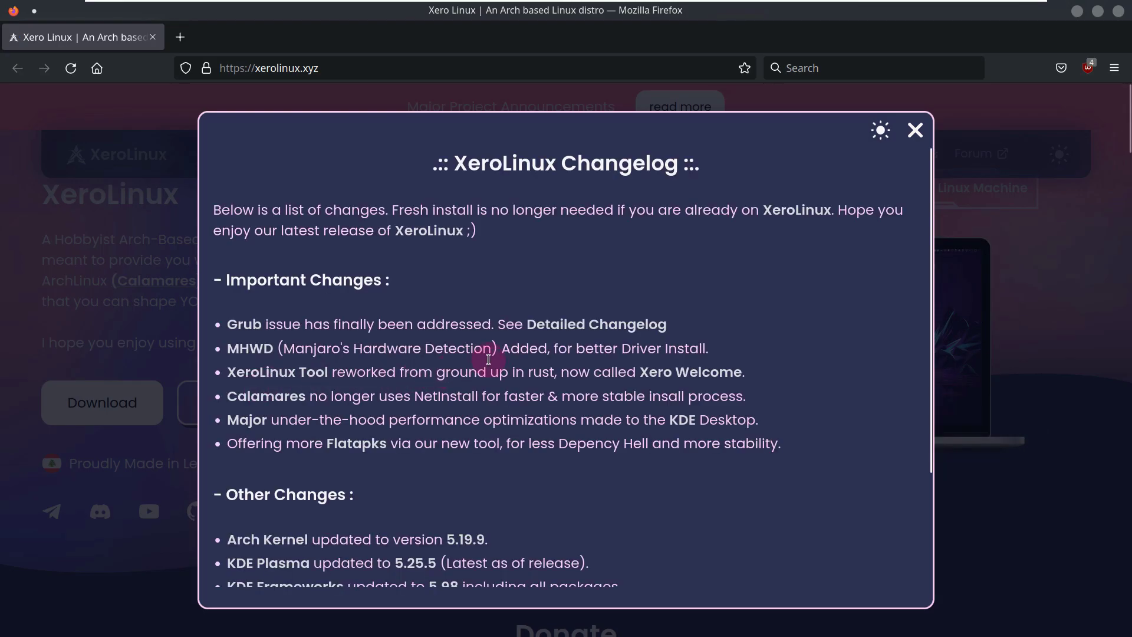
- Read the changelog, switch the site to its light theme, and scroll to the F.A.Q and back up
{"action": "scroll", "coordinate": [488, 356], "scroll_direction": "down", "scroll_amount": 3}
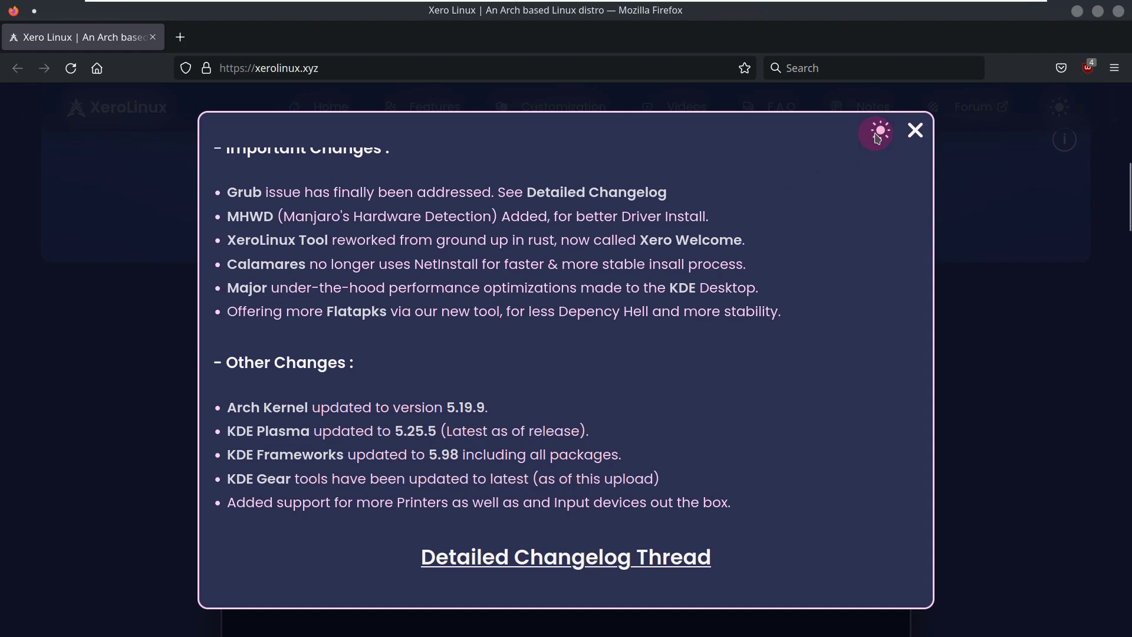
{"action": "left_click", "coordinate": [915, 135]}
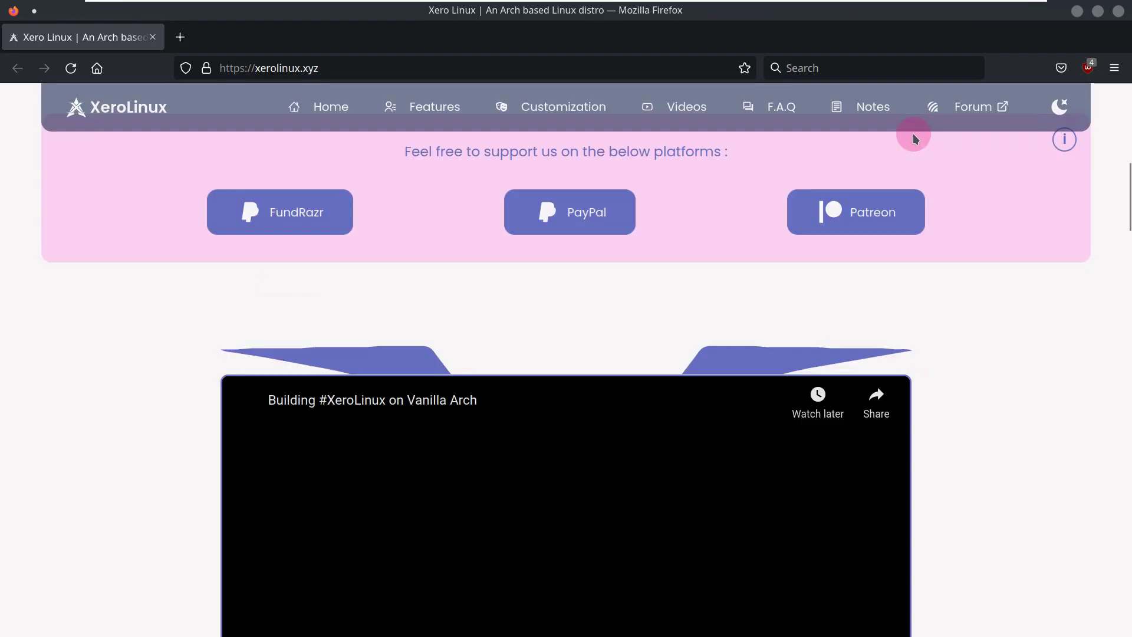
{"action": "scroll", "coordinate": [587, 281], "scroll_direction": "down", "scroll_amount": 15}
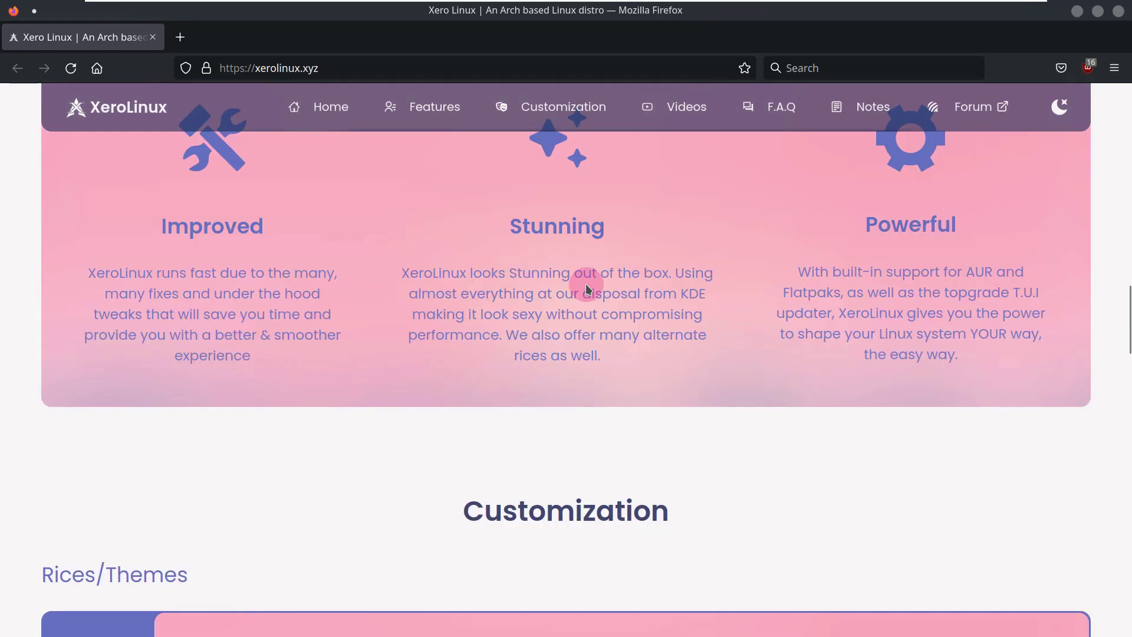
{"action": "scroll", "coordinate": [586, 288], "scroll_direction": "down", "scroll_amount": 15}
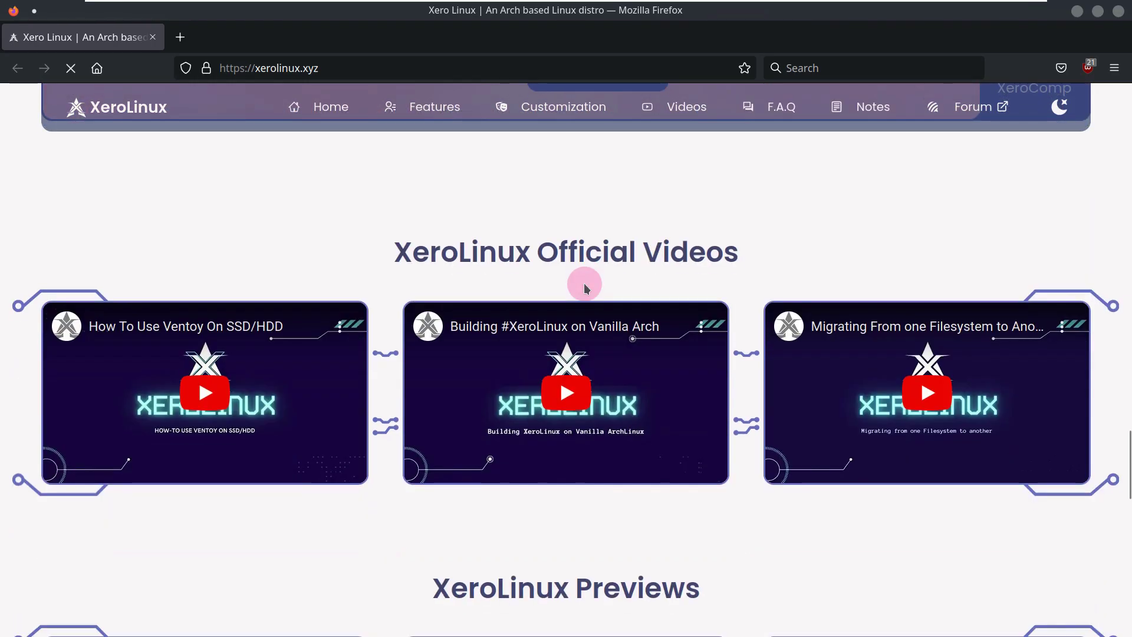
{"action": "scroll", "coordinate": [586, 287], "scroll_direction": "down", "scroll_amount": 10}
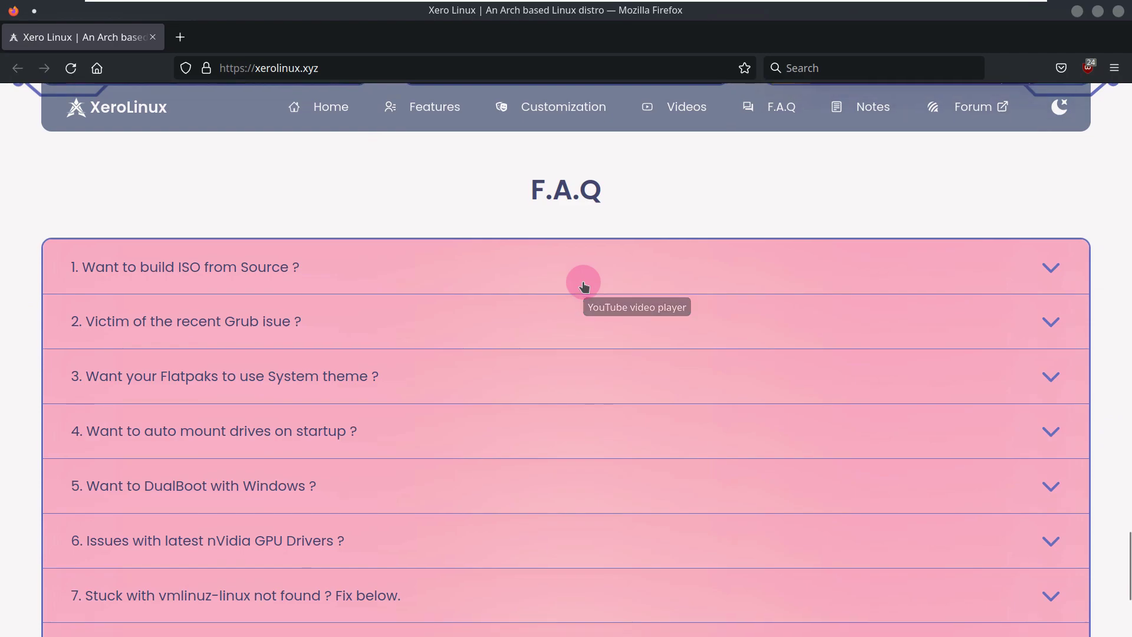
{"action": "scroll", "coordinate": [584, 287], "scroll_direction": "down", "scroll_amount": 4}
{"action": "scroll", "coordinate": [583, 287], "scroll_direction": "up", "scroll_amount": 20}
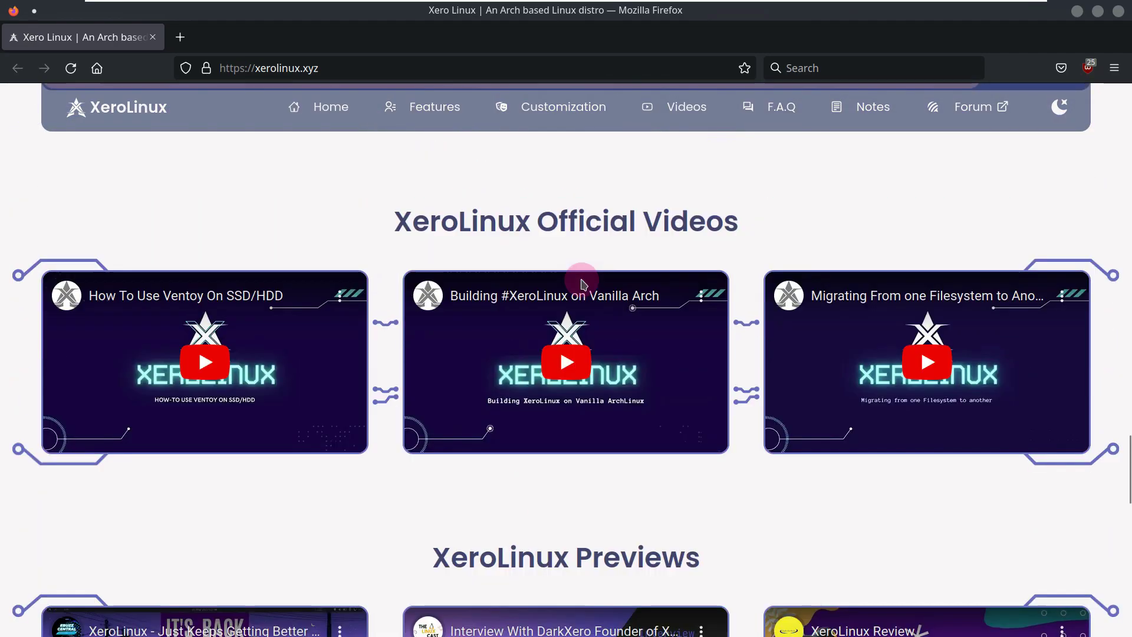
{"action": "scroll", "coordinate": [579, 279], "scroll_direction": "up", "scroll_amount": 15}
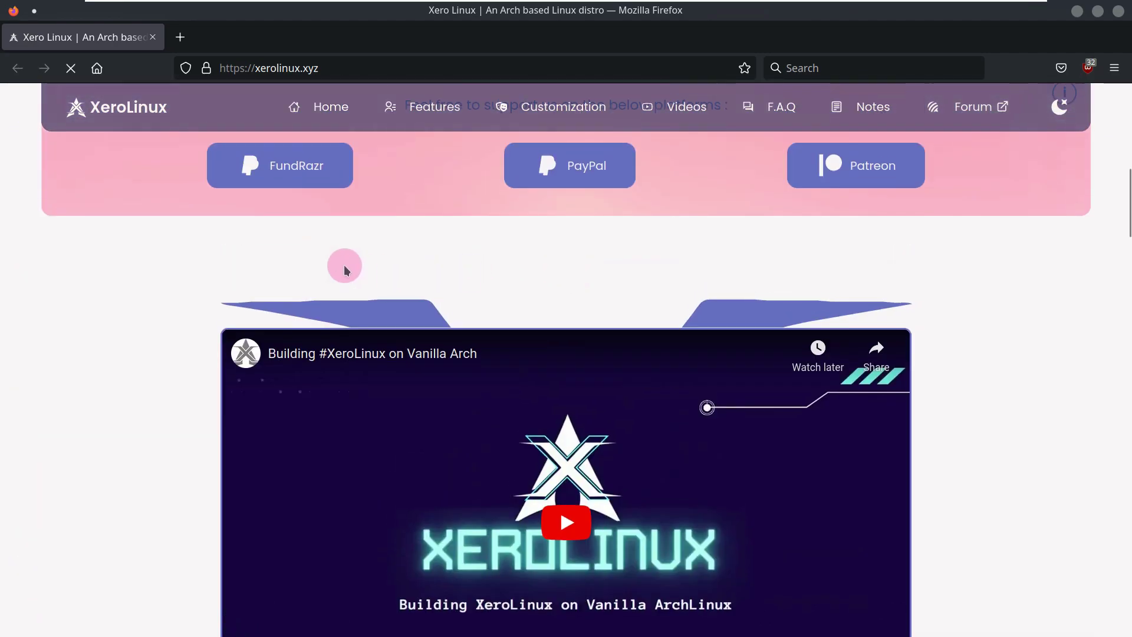
{"action": "scroll", "coordinate": [152, 189], "scroll_direction": "up", "scroll_amount": 5}
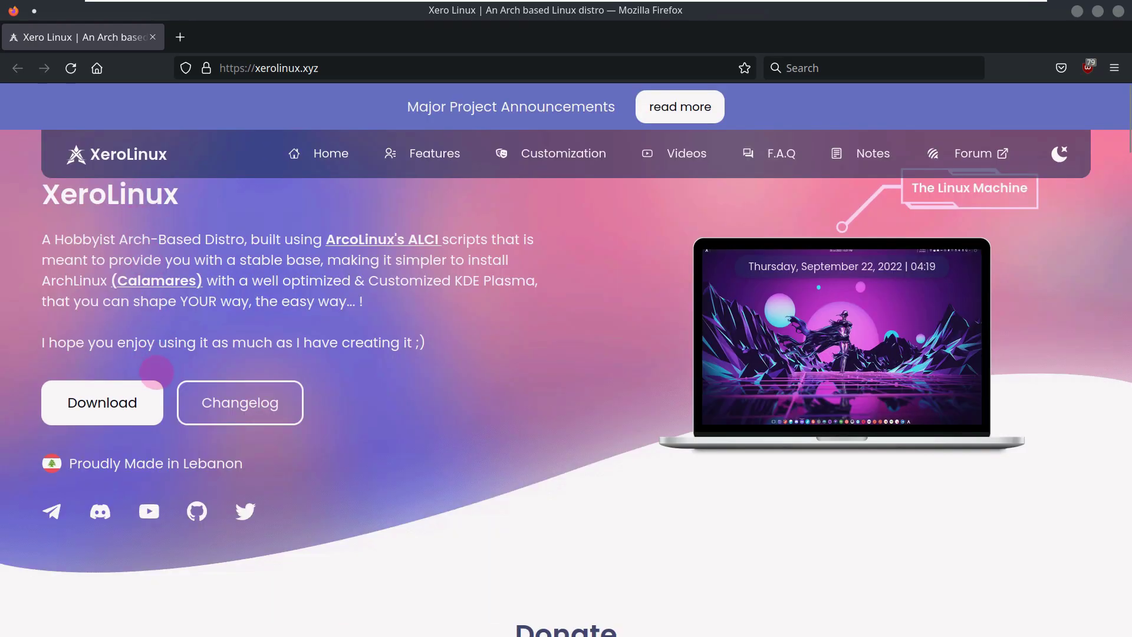
- Accept the XeroLinux End User Agreement and download the ISO from SourceForge
{"action": "left_click", "coordinate": [140, 391]}
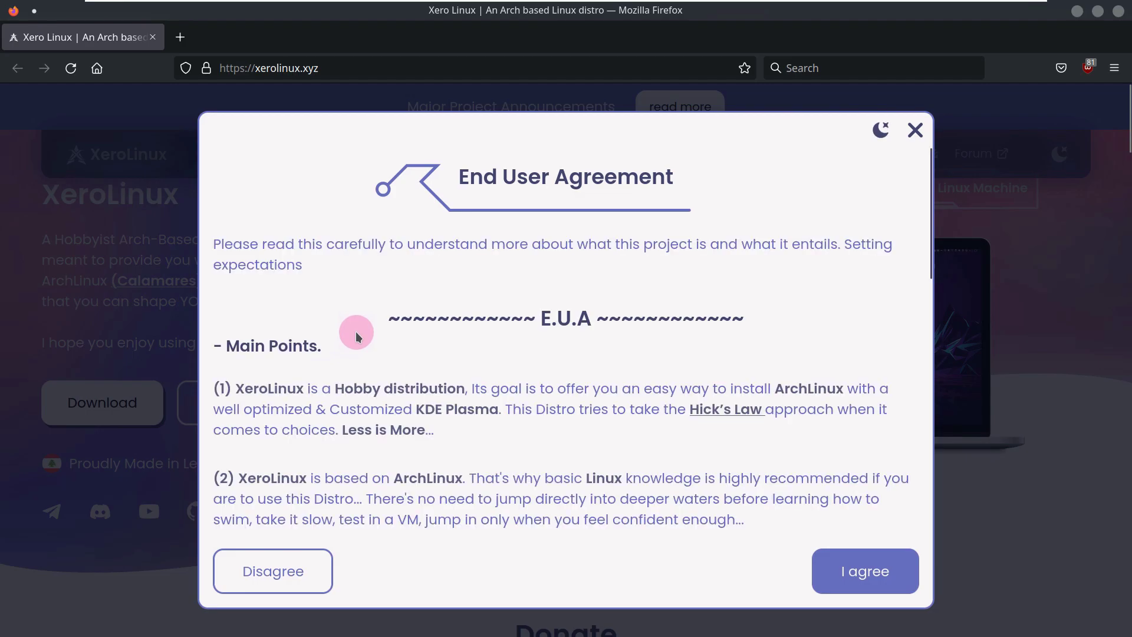
{"action": "scroll", "coordinate": [431, 359], "scroll_direction": "down", "scroll_amount": 8}
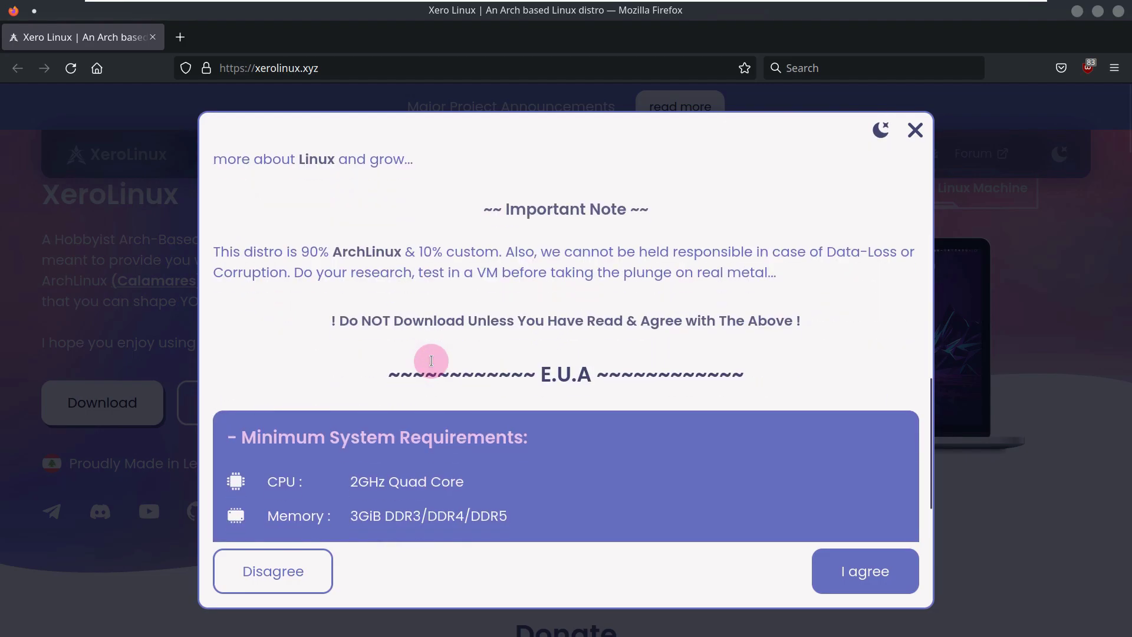
{"action": "scroll", "coordinate": [431, 360], "scroll_direction": "down", "scroll_amount": 3}
{"action": "scroll", "coordinate": [670, 512], "scroll_direction": "down", "scroll_amount": 3}
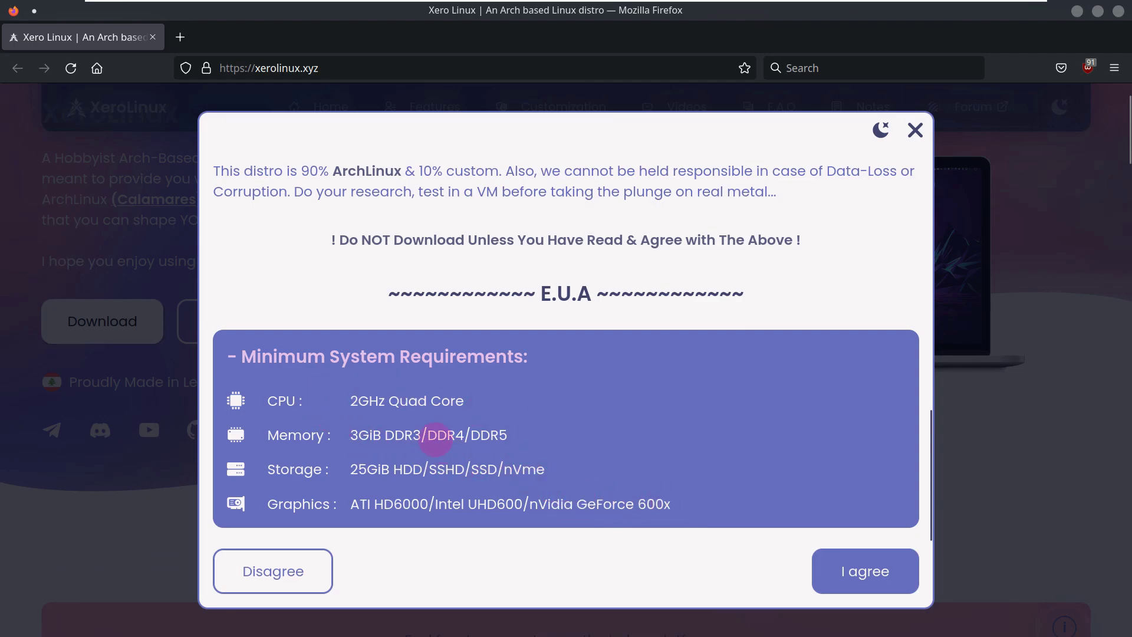
{"action": "left_click", "coordinate": [861, 571]}
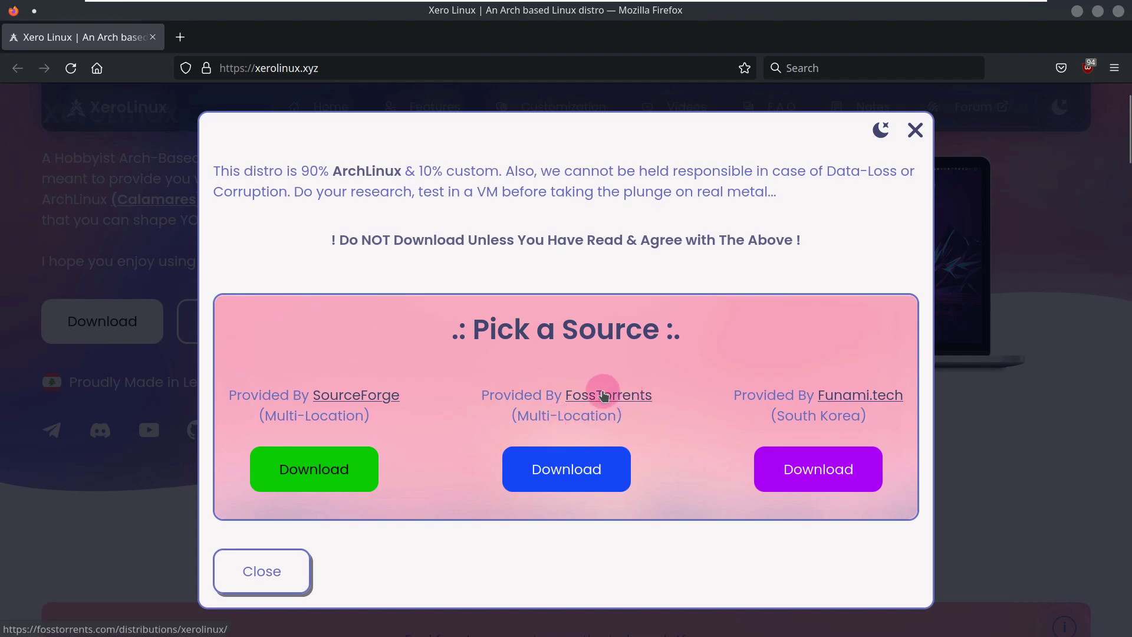
{"action": "left_click", "coordinate": [352, 470]}
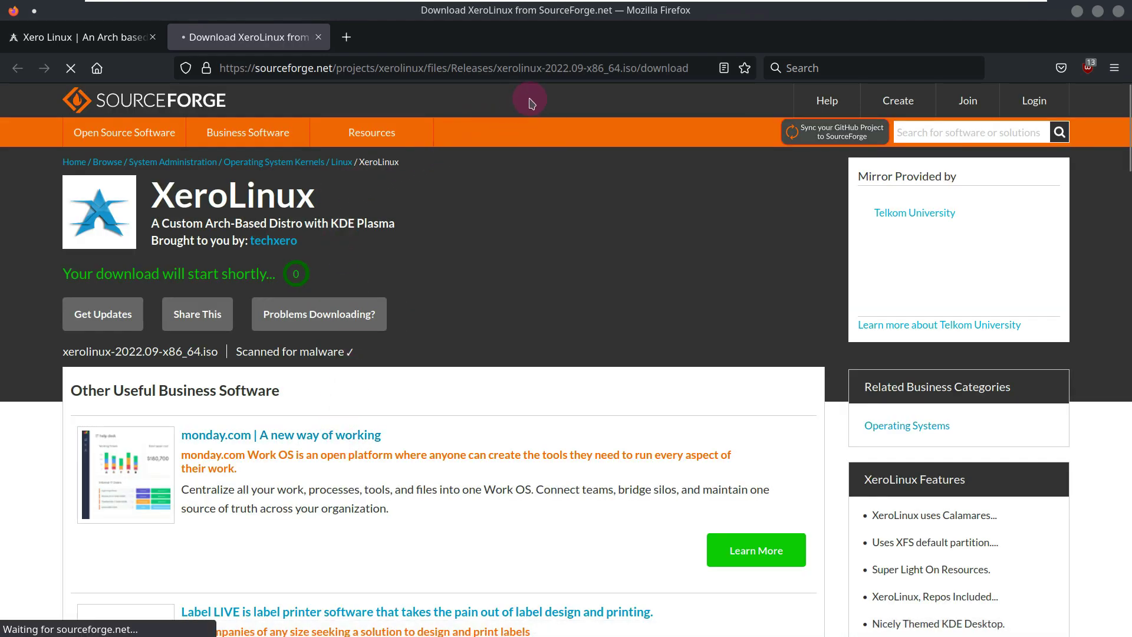
- Save xerolinux-2022.09-x86_64.iso into the Desktop folder under its original file name
{"action": "left_click_drag", "start_coordinate": [606, 68], "coordinate": [539, 69]}
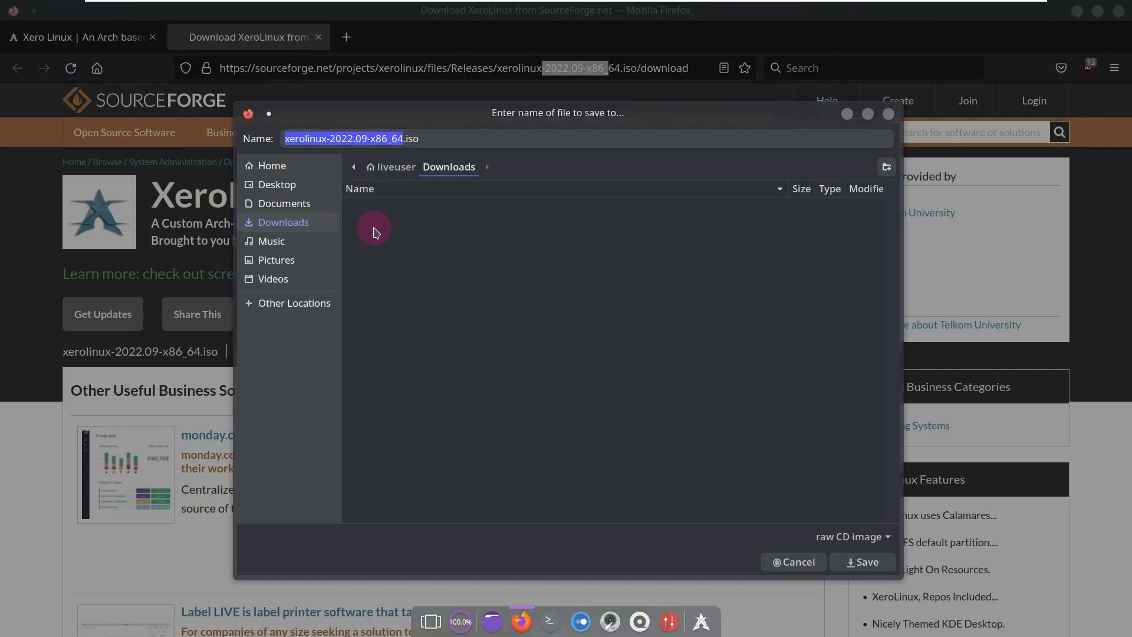
{"action": "left_click", "coordinate": [281, 187]}
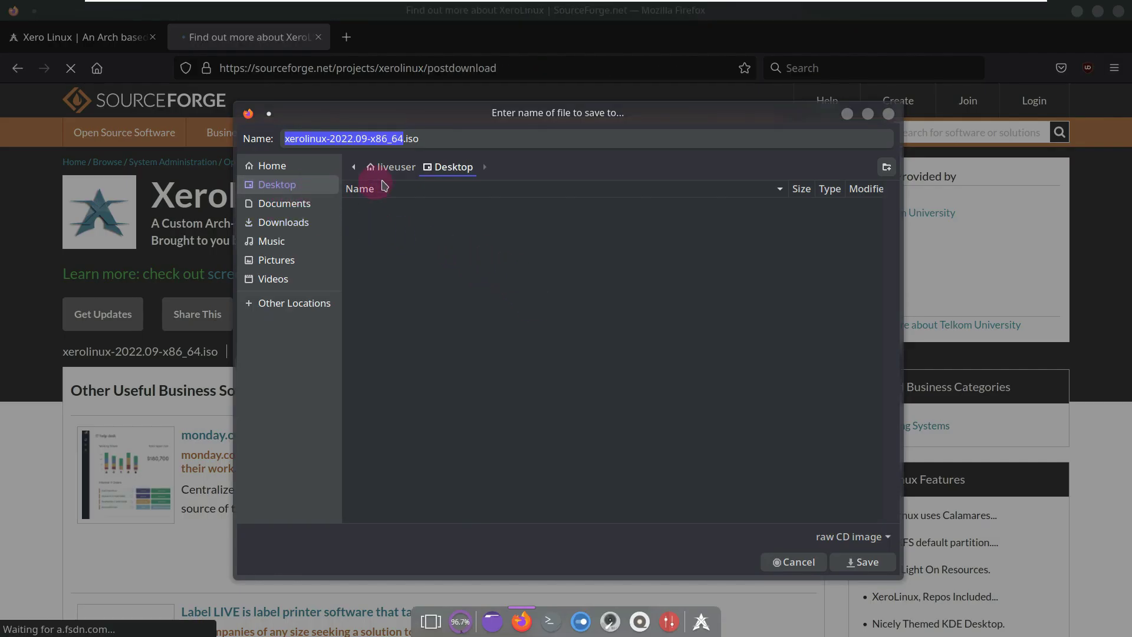
{"action": "left_click_drag", "start_coordinate": [452, 135], "coordinate": [289, 136]}
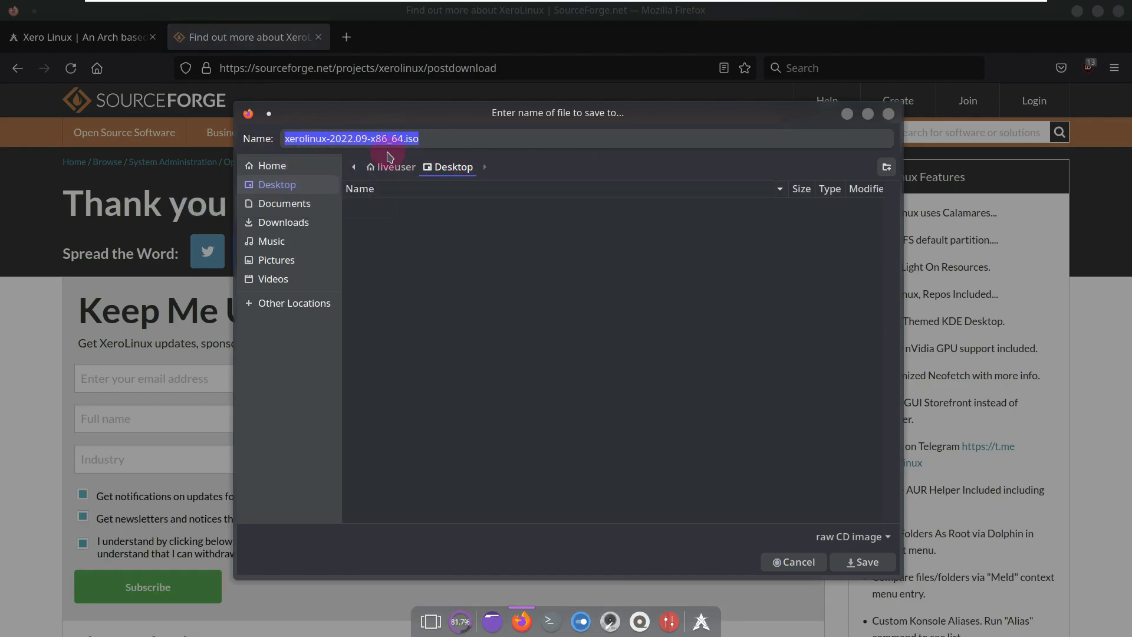
{"action": "left_click", "coordinate": [860, 564]}
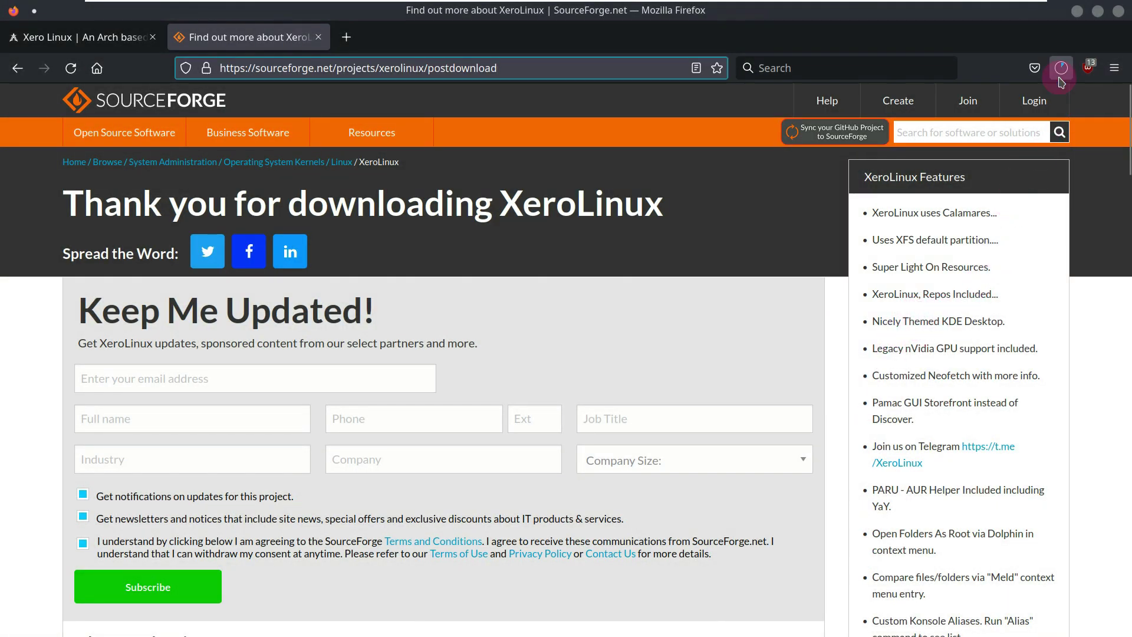
- Cancel the ISO download and remove 'postdownload' from the URL to load the project page
{"action": "left_click", "coordinate": [1061, 68]}
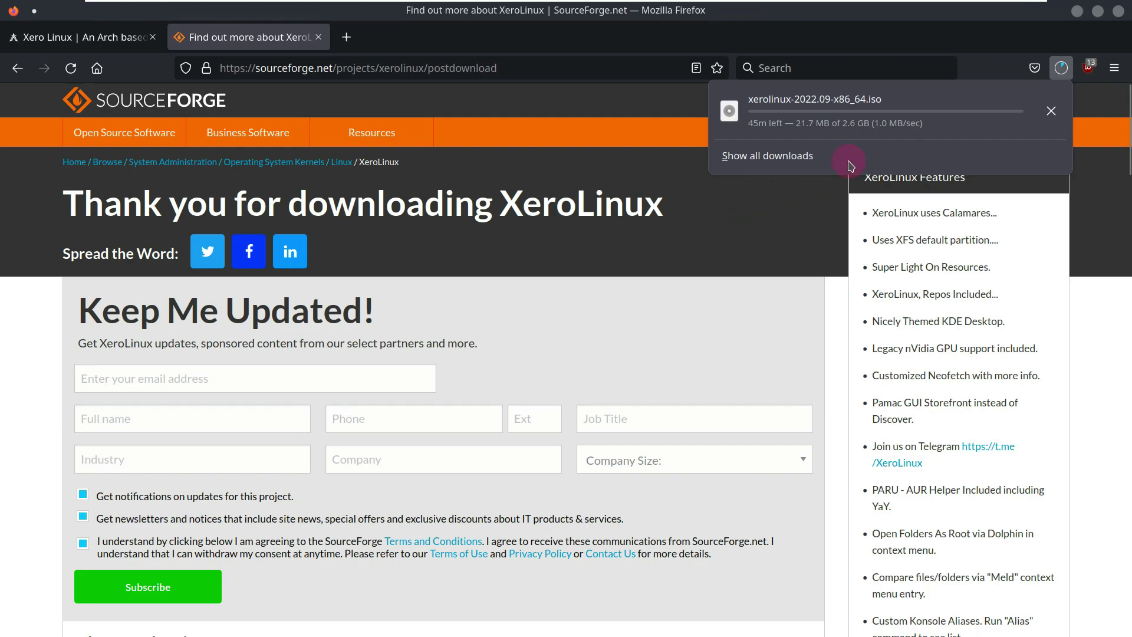
{"action": "left_click", "coordinate": [1051, 111]}
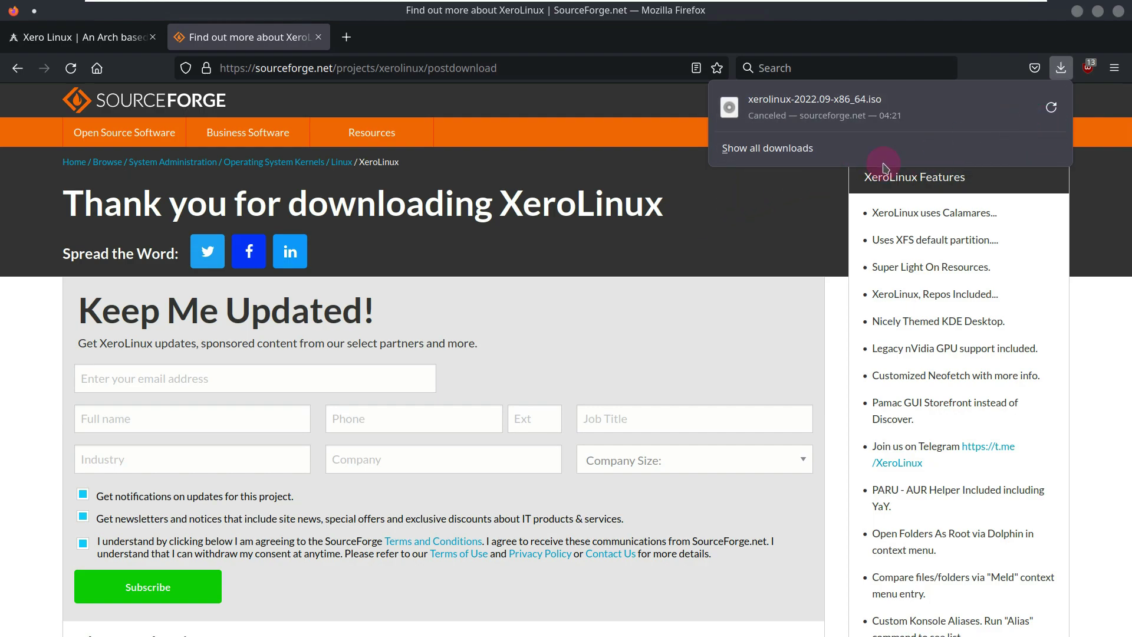
{"action": "mouse_move", "coordinate": [383, 111]}
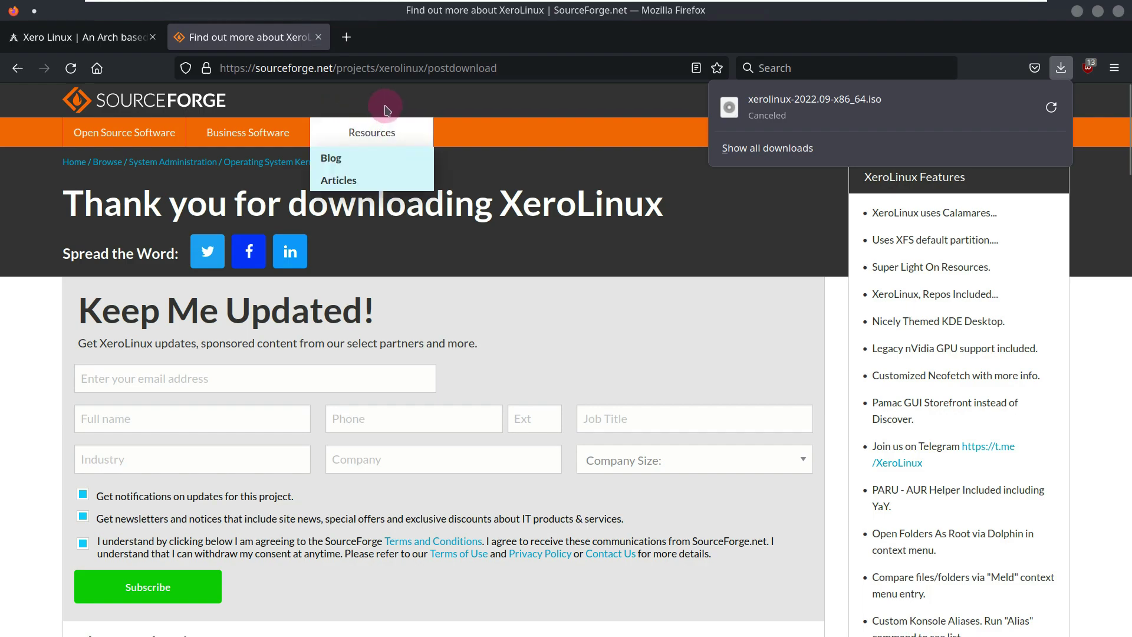
{"action": "left_click", "coordinate": [511, 72]}
{"action": "key", "text": "ctrl+BackSpace"}
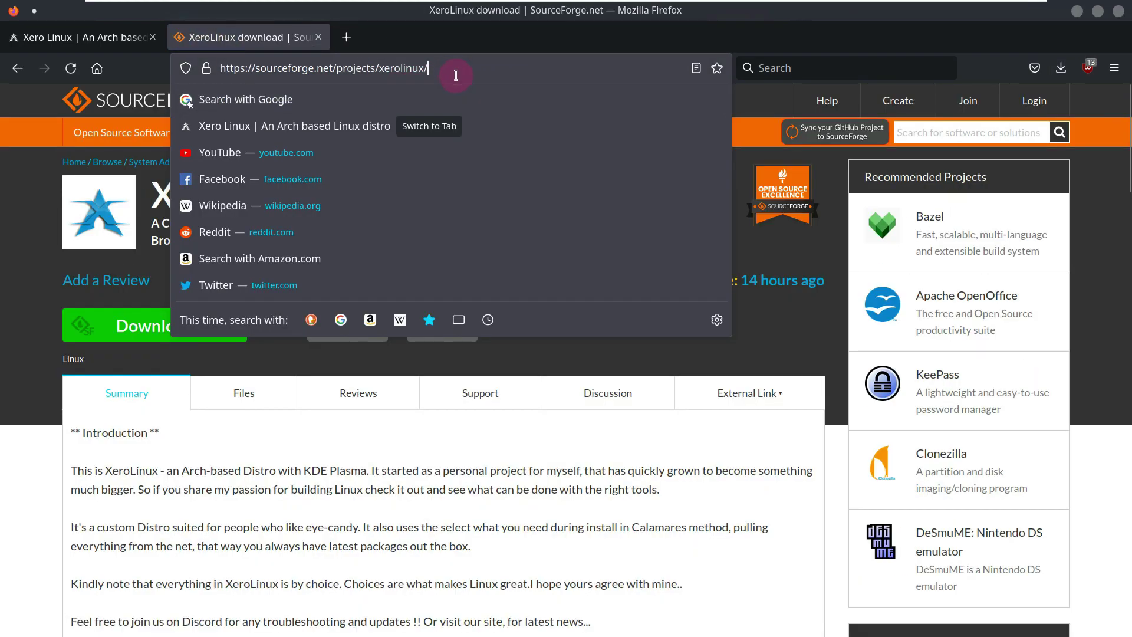
- Browse the XeroLinux Files table and changelog on SourceForge, then close the tab
{"action": "left_click", "coordinate": [254, 392]}
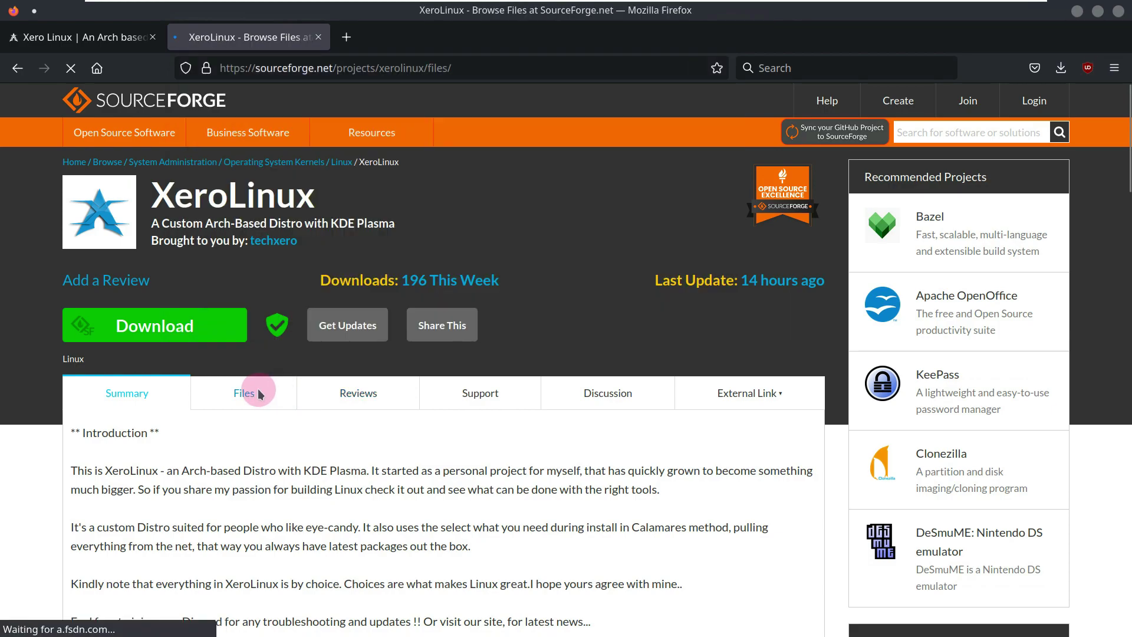
{"action": "scroll", "coordinate": [258, 378], "scroll_direction": "down", "scroll_amount": 3}
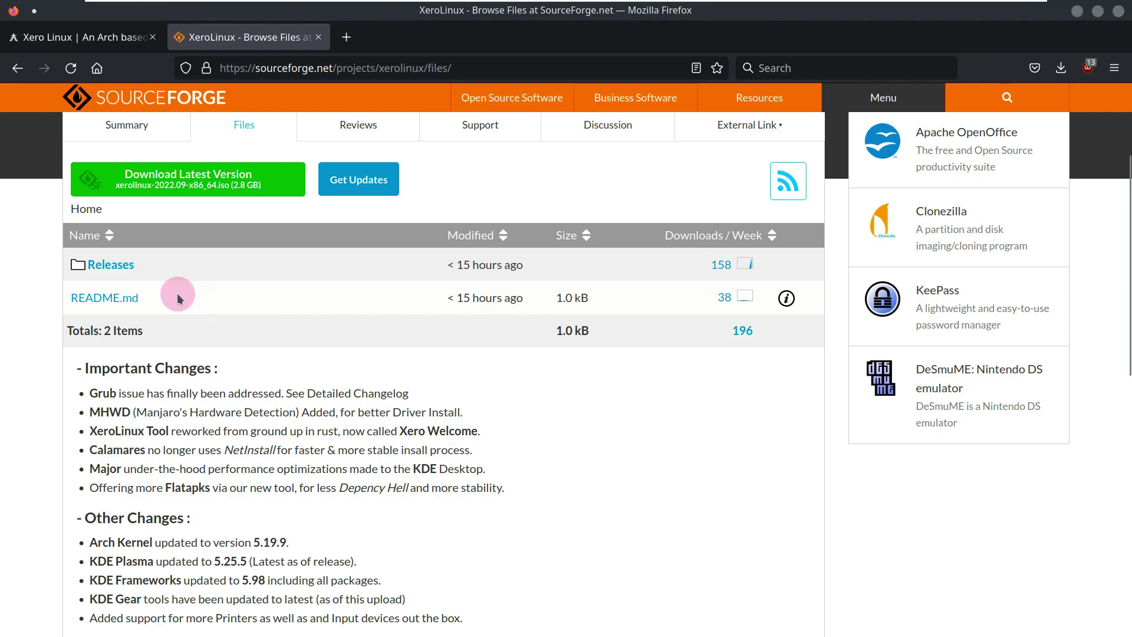
{"action": "scroll", "coordinate": [153, 312], "scroll_direction": "down", "scroll_amount": 3}
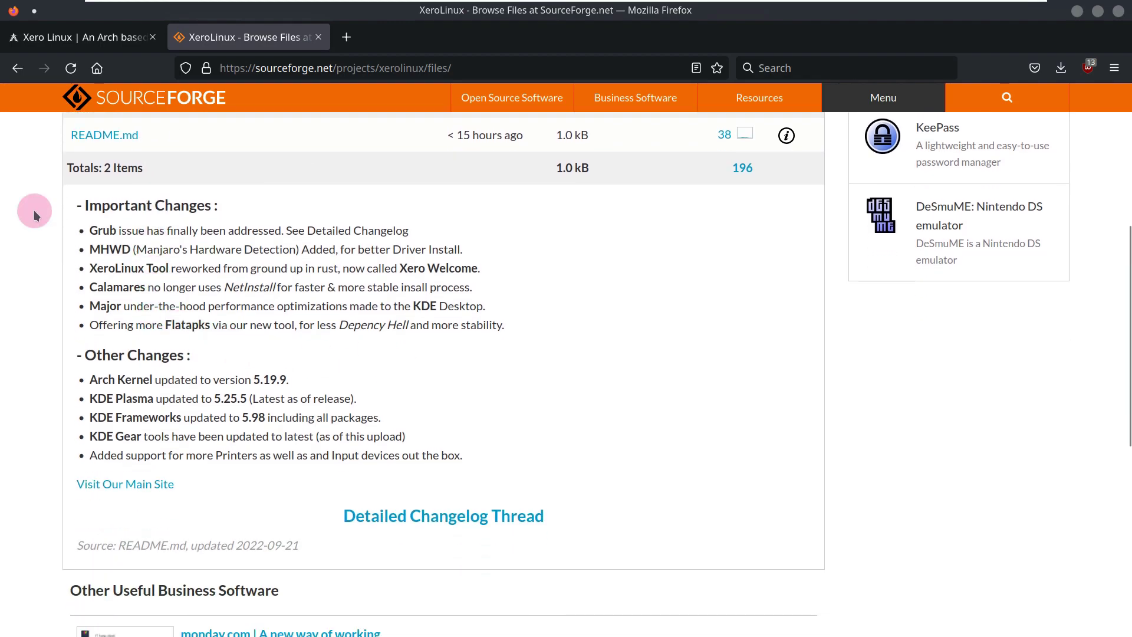
{"action": "scroll", "coordinate": [250, 290], "scroll_direction": "down", "scroll_amount": 3}
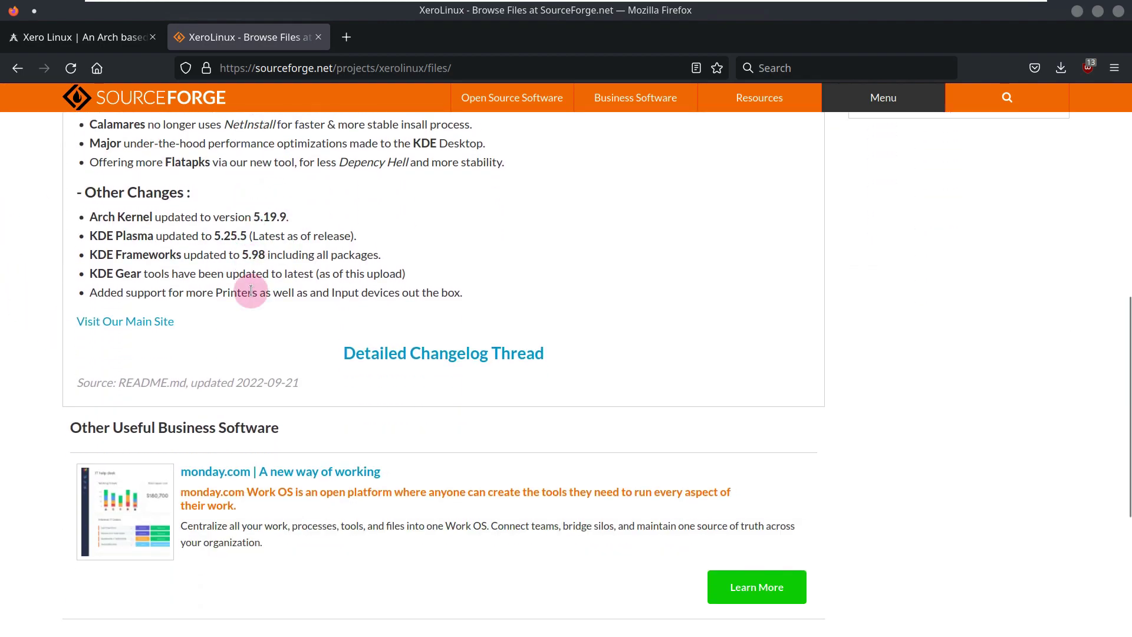
{"action": "scroll", "coordinate": [251, 290], "scroll_direction": "up", "scroll_amount": 9}
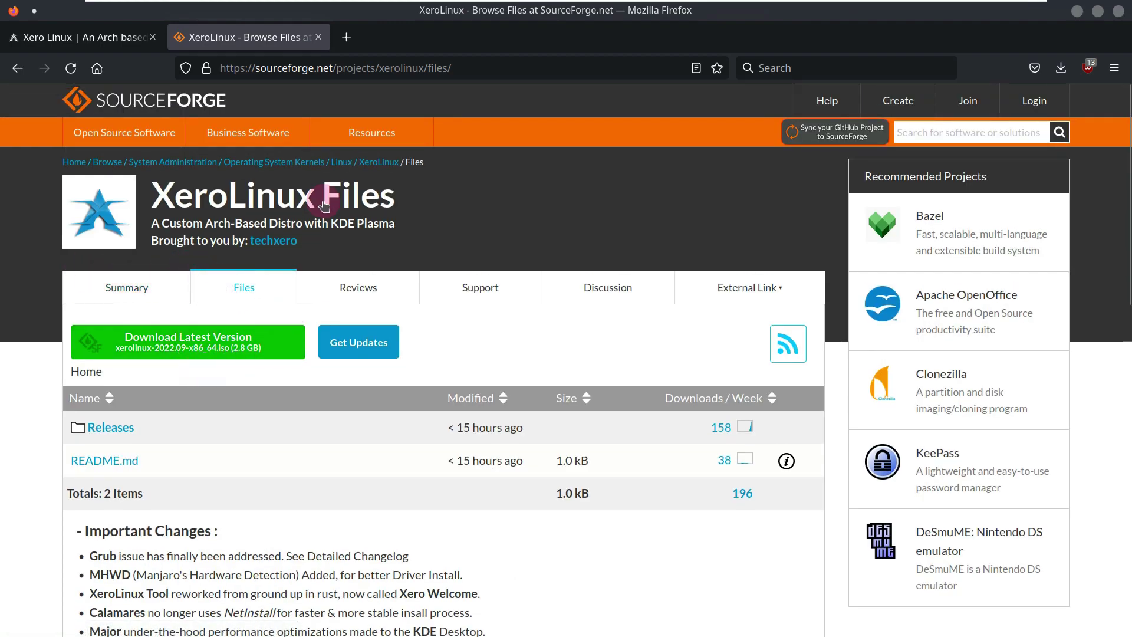
{"action": "left_click", "coordinate": [316, 38]}
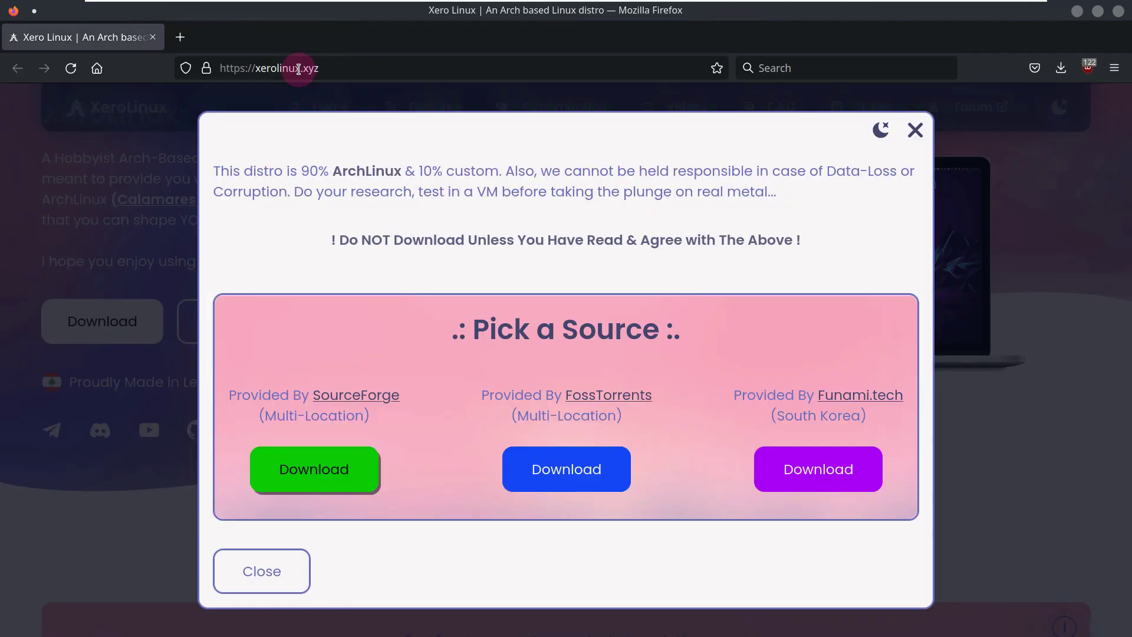
- Go to youtube.com/9to5linux in the Firefox address bar
{"action": "left_click", "coordinate": [299, 68]}
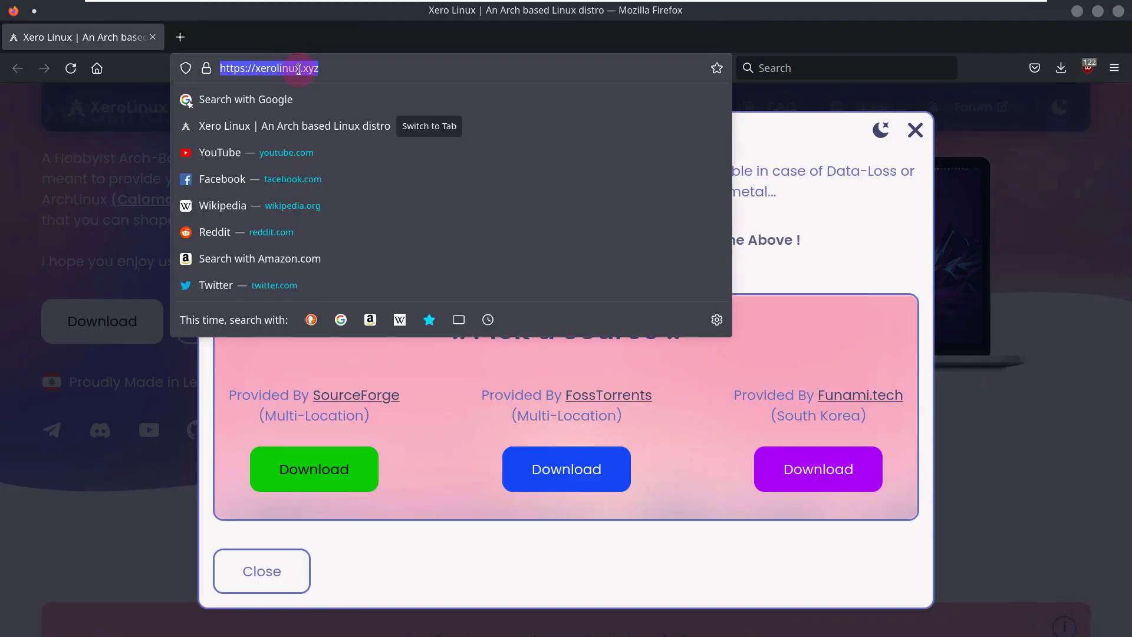
{"action": "type", "text": "y"}
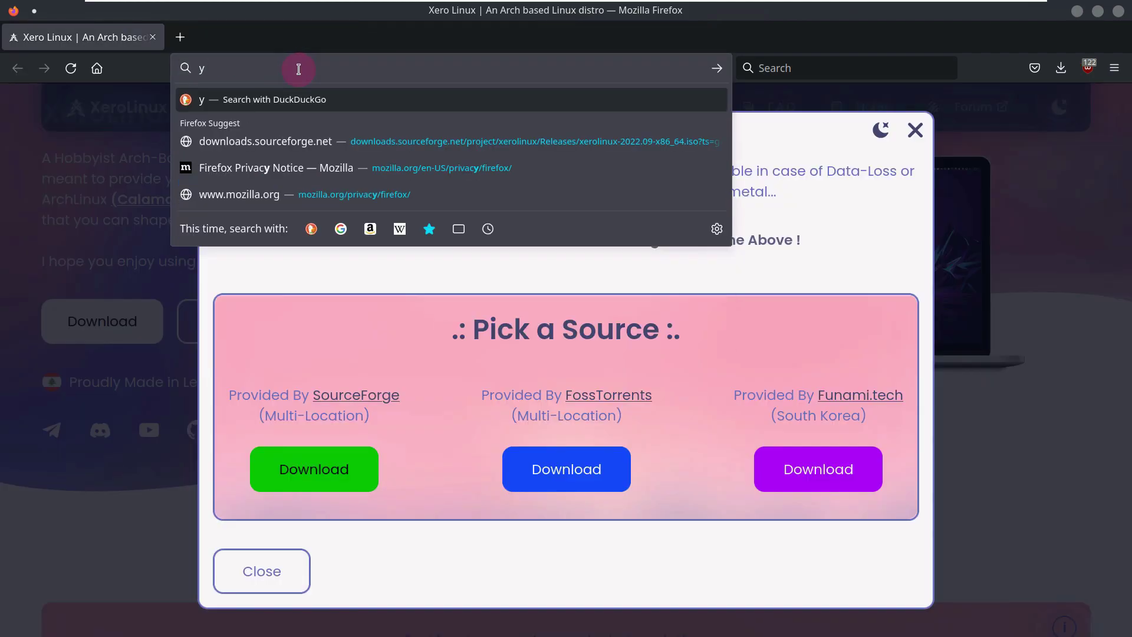
{"action": "type", "text": "outu"}
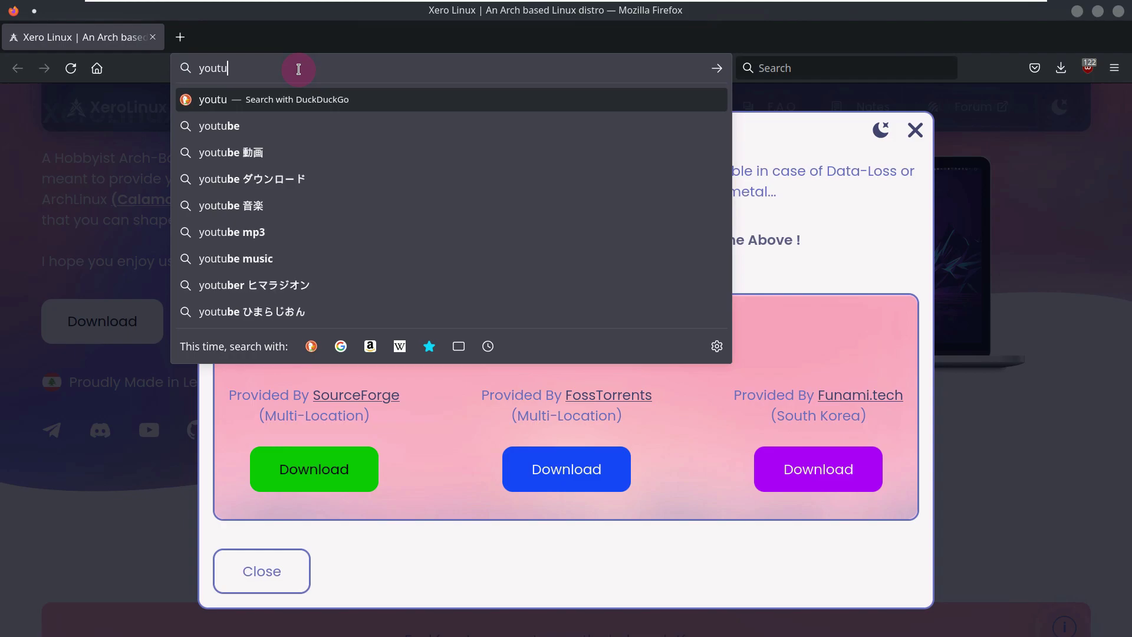
{"action": "type", "text": "be."}
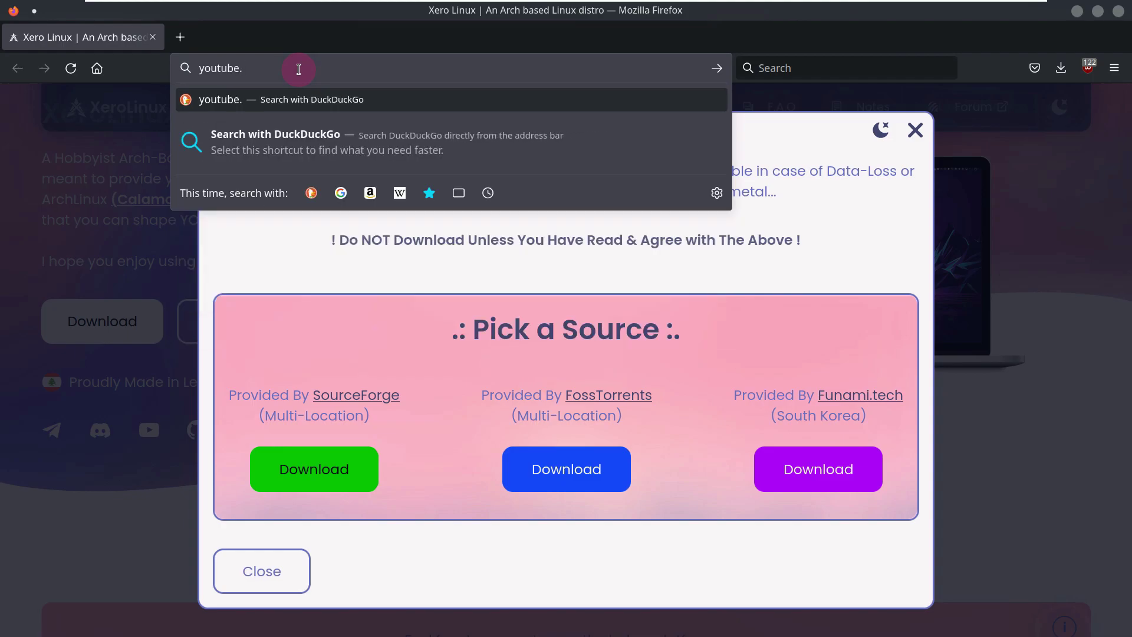
{"action": "type", "text": "com/9to5linux"}
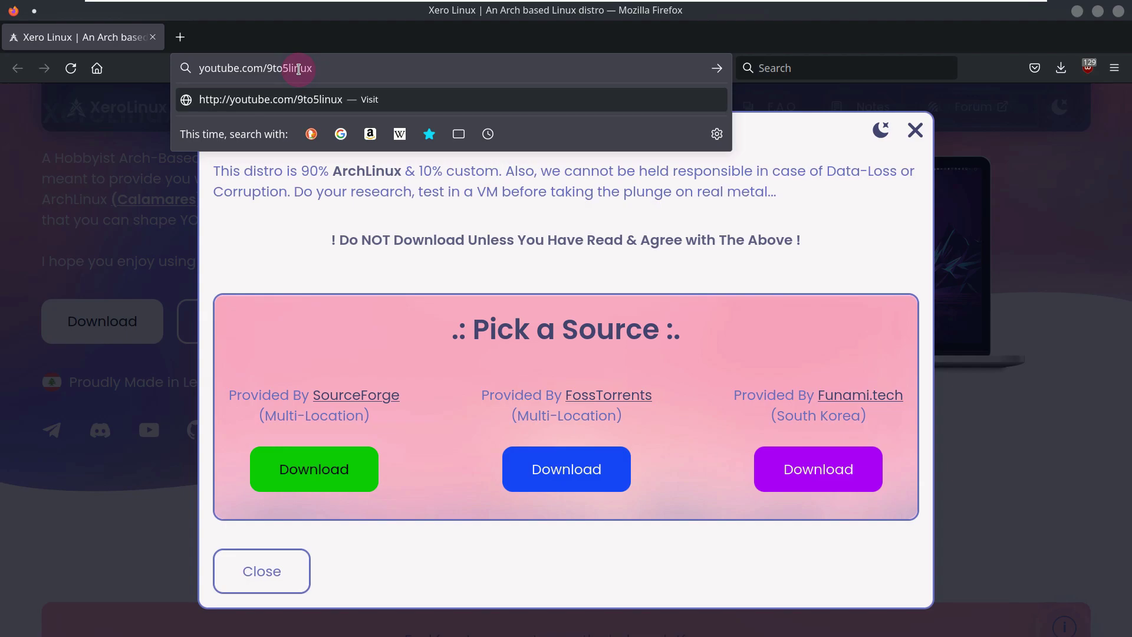
{"action": "key", "text": "Return"}
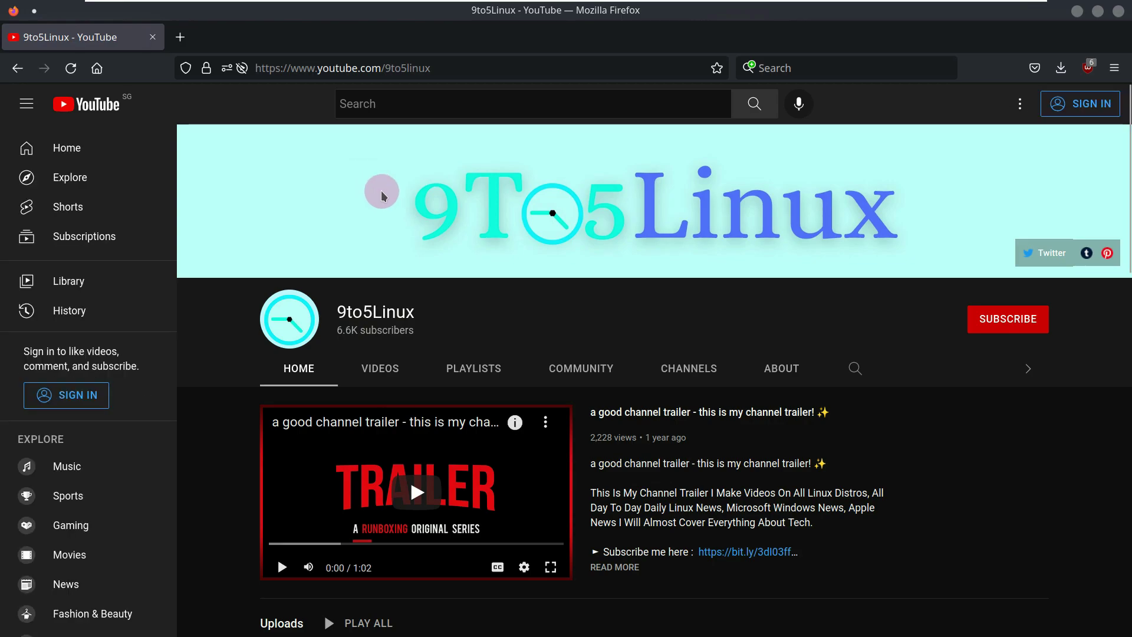
- Search the 9to5Linux channel for xerolinux and browse the resulting videos
{"action": "left_click", "coordinate": [853, 372]}
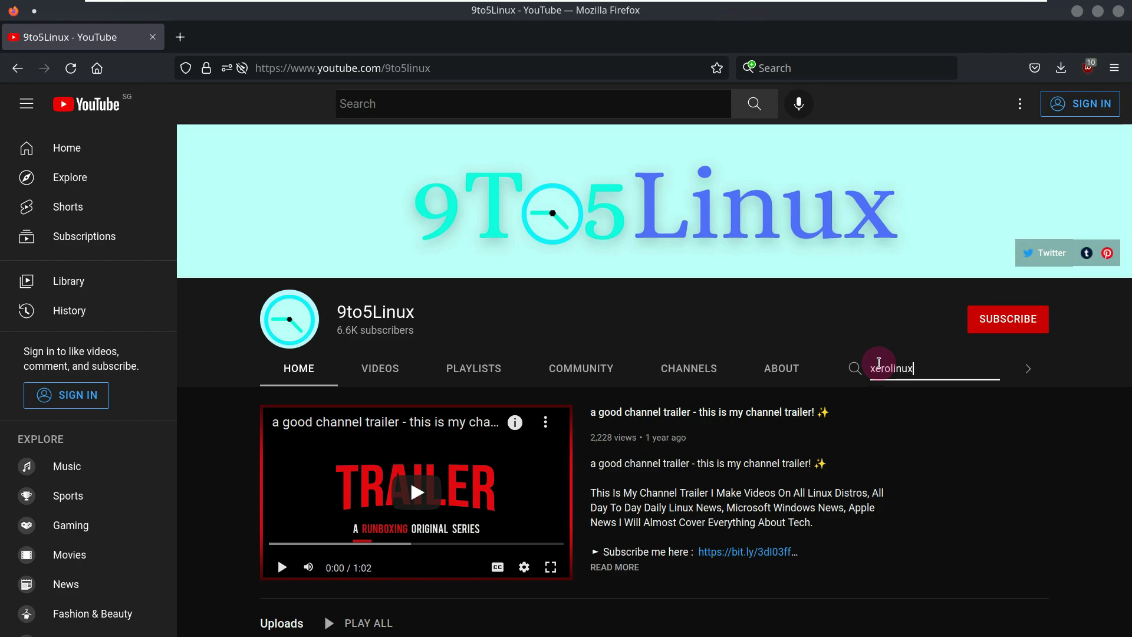
{"action": "key", "text": "Return"}
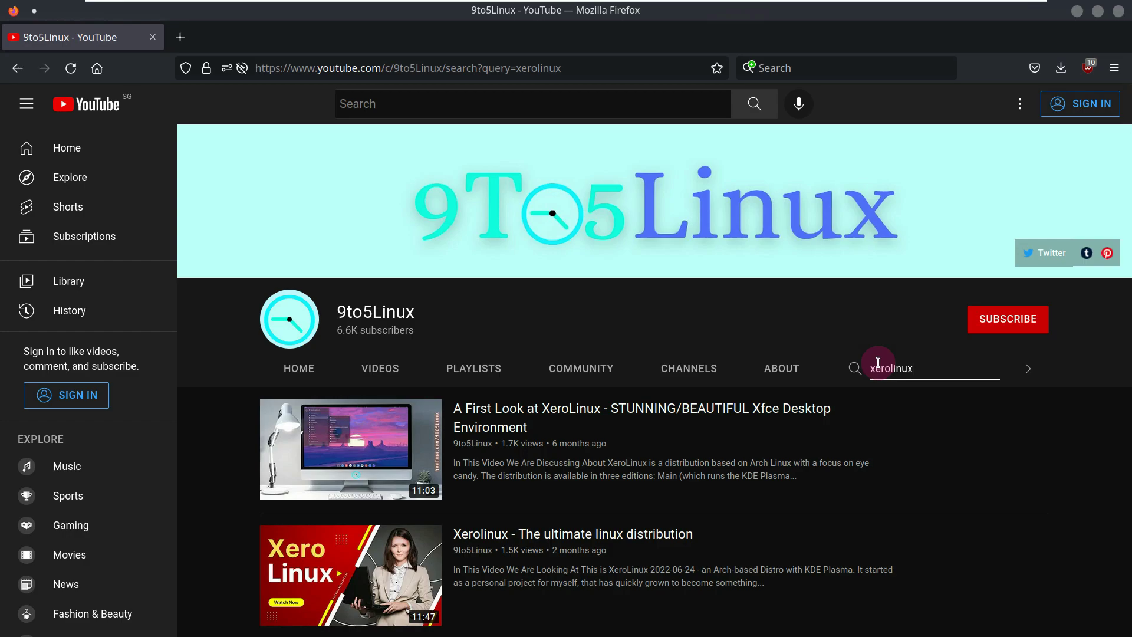
{"action": "scroll", "coordinate": [926, 397], "scroll_direction": "down", "scroll_amount": 3}
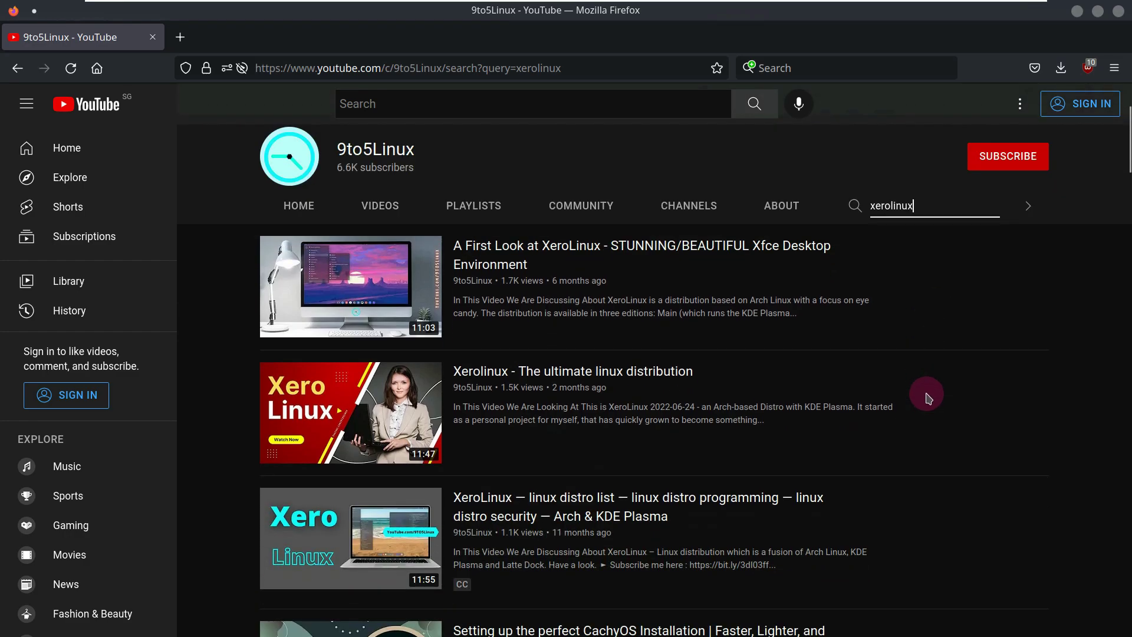
{"action": "scroll", "coordinate": [926, 397], "scroll_direction": "down", "scroll_amount": 3}
{"action": "scroll", "coordinate": [926, 397], "scroll_direction": "down", "scroll_amount": 7}
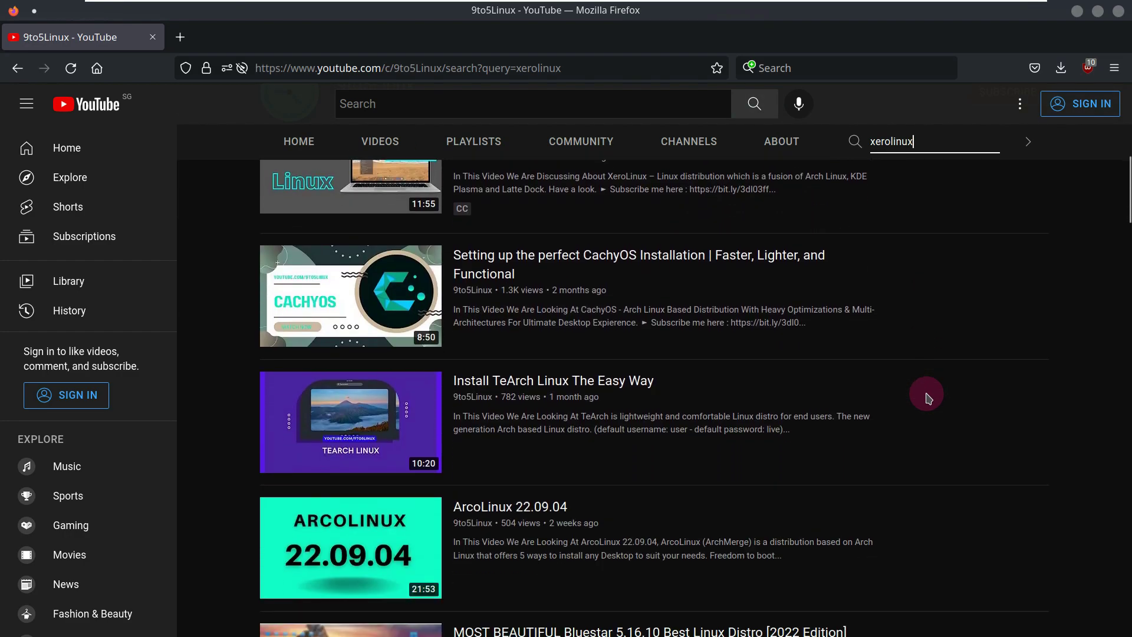
{"action": "scroll", "coordinate": [926, 397], "scroll_direction": "up", "scroll_amount": 13}
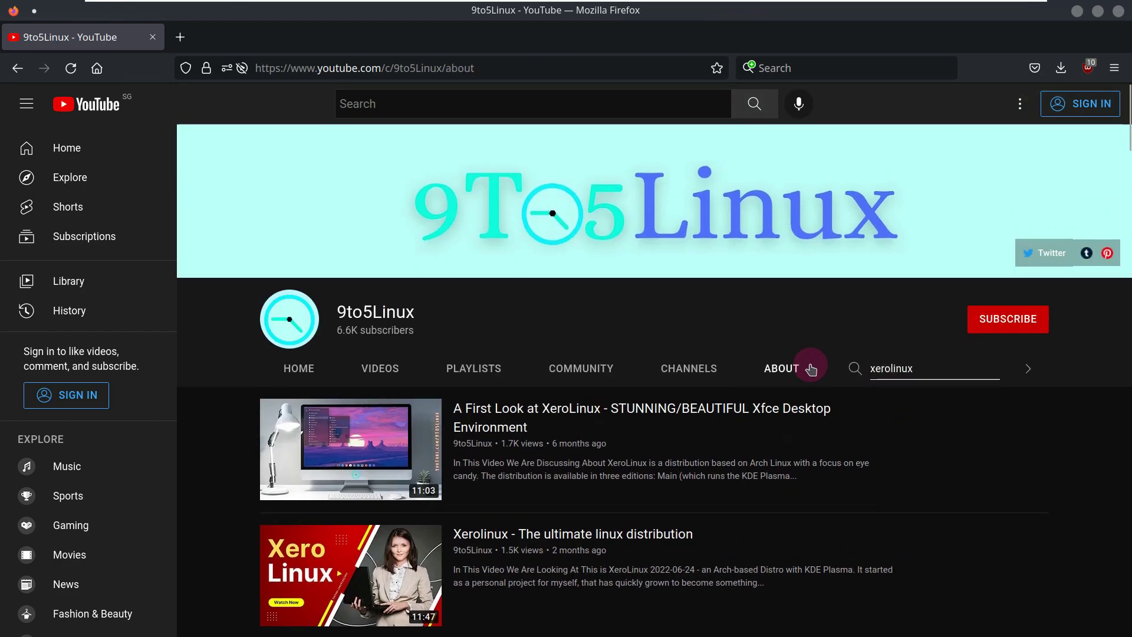
- View the channel's About page and select lines of its description text
{"action": "left_click", "coordinate": [812, 370]}
{"action": "left_click", "coordinate": [527, 457]}
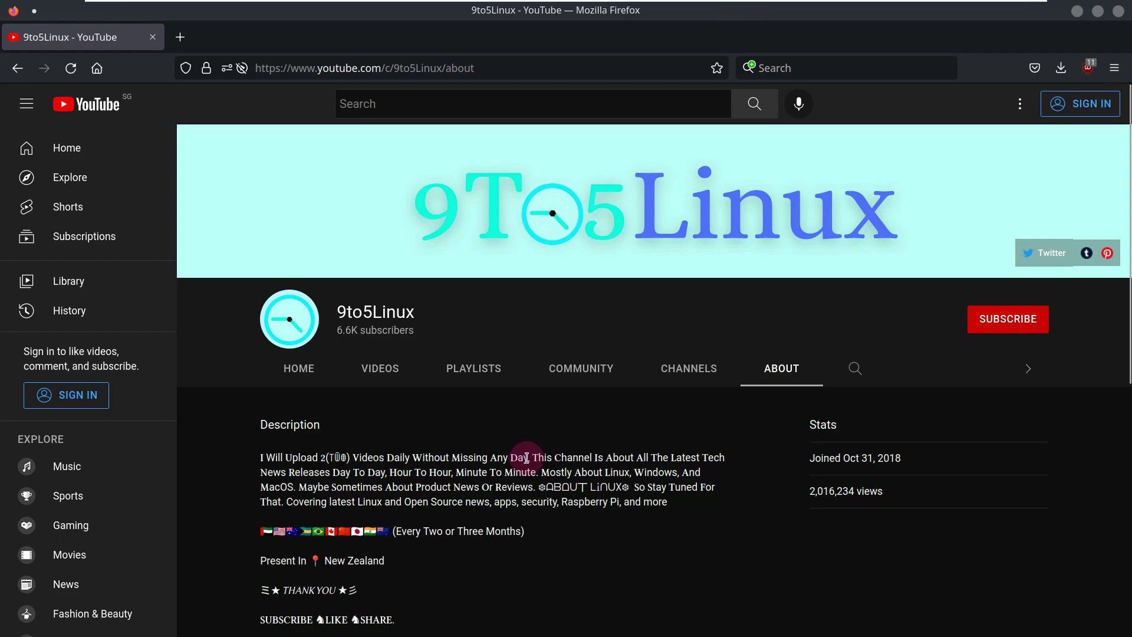
{"action": "left_click_drag", "start_coordinate": [530, 457], "coordinate": [257, 470]}
{"action": "scroll", "coordinate": [448, 484], "scroll_direction": "down", "scroll_amount": 4}
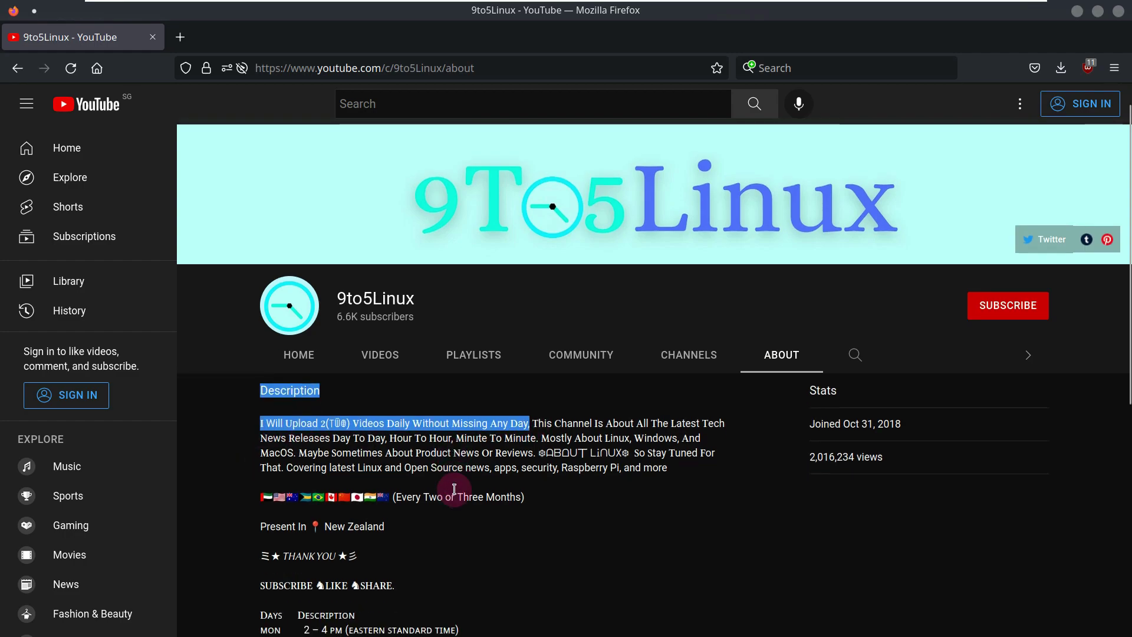
{"action": "left_click_drag", "start_coordinate": [262, 376], "coordinate": [683, 493]}
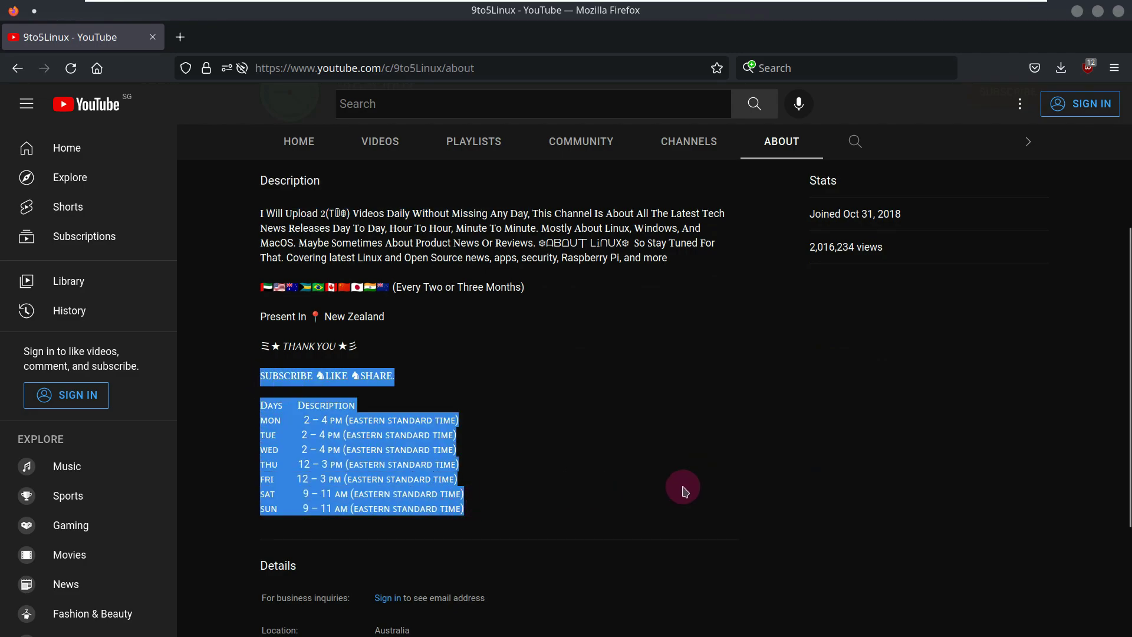
{"action": "scroll", "coordinate": [683, 489], "scroll_direction": "up", "scroll_amount": 4}
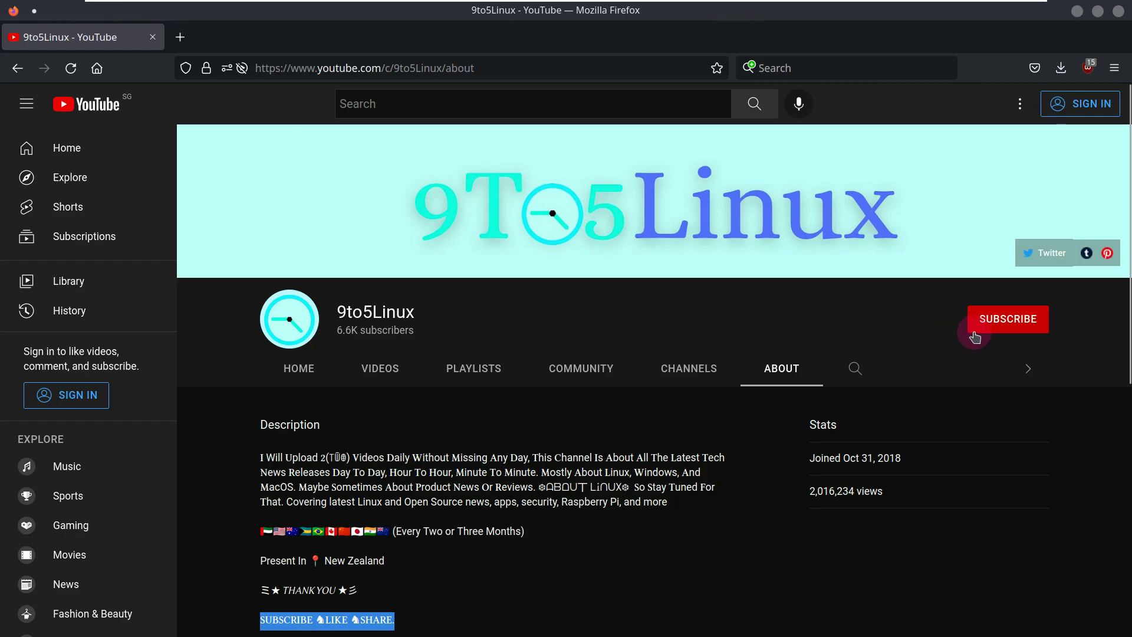
- Try subscribing to 9to5Linux, dismiss the sign-in prompt, and close Firefox
{"action": "left_click", "coordinate": [941, 355]}
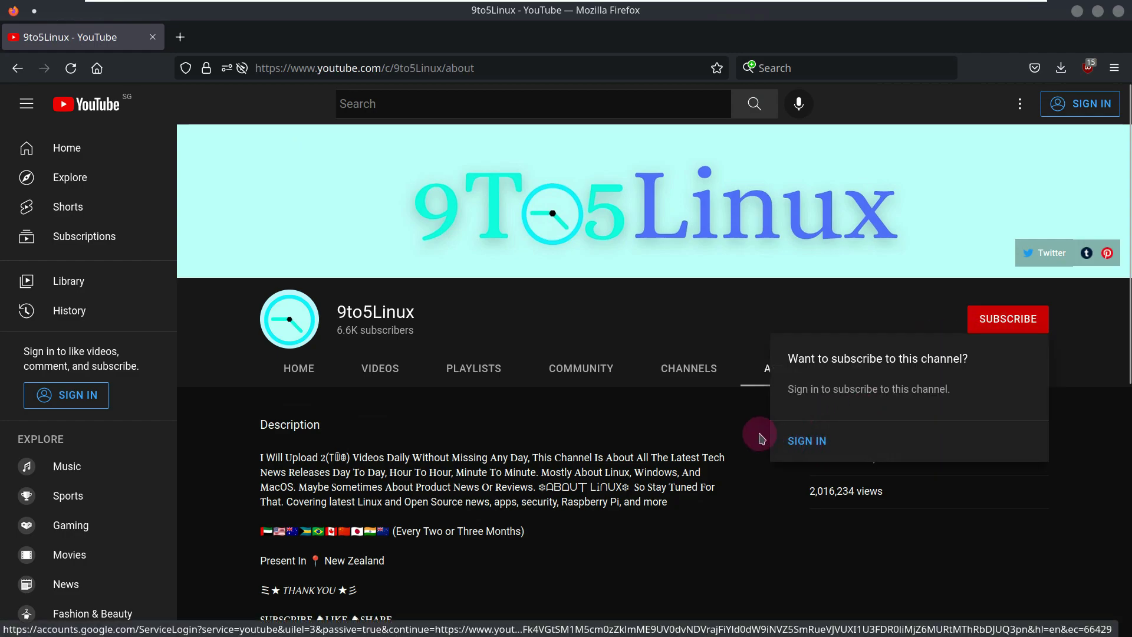
{"action": "left_click", "coordinate": [671, 328]}
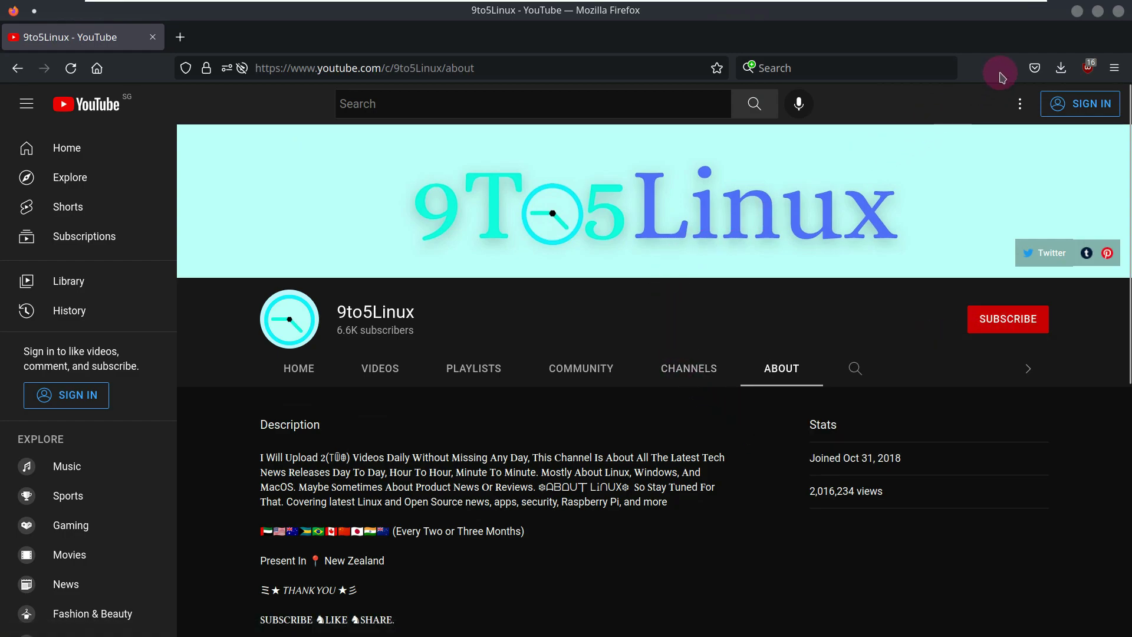
{"action": "left_click", "coordinate": [1117, 11]}
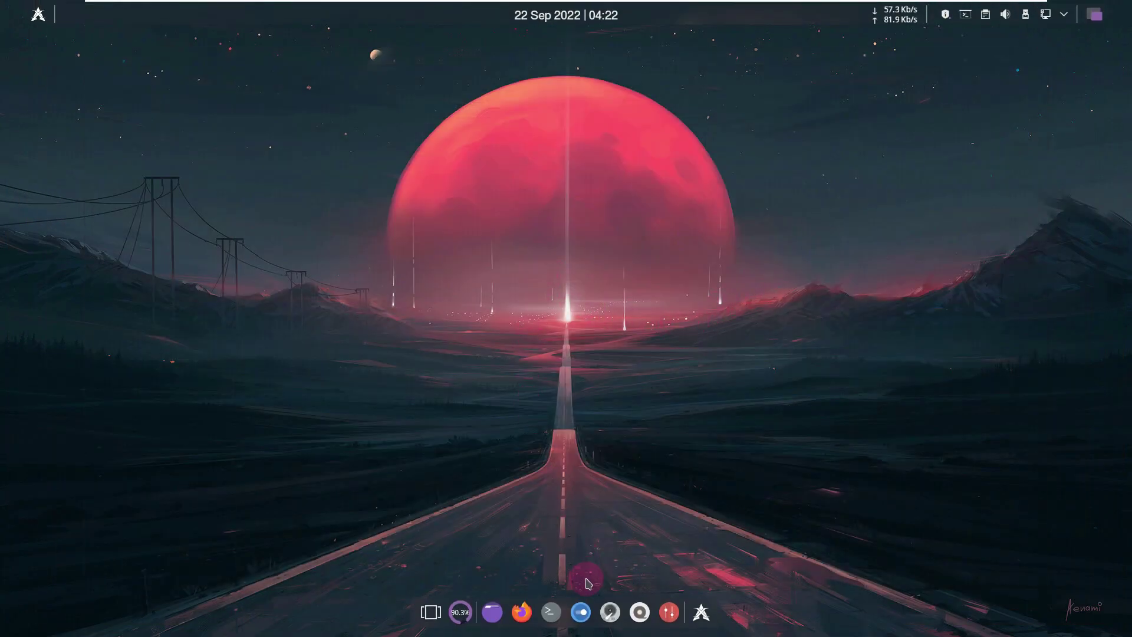
- Launch Konsole and Dolphin from the dock, then close Konsole through its window menu
{"action": "left_click", "coordinate": [550, 614]}
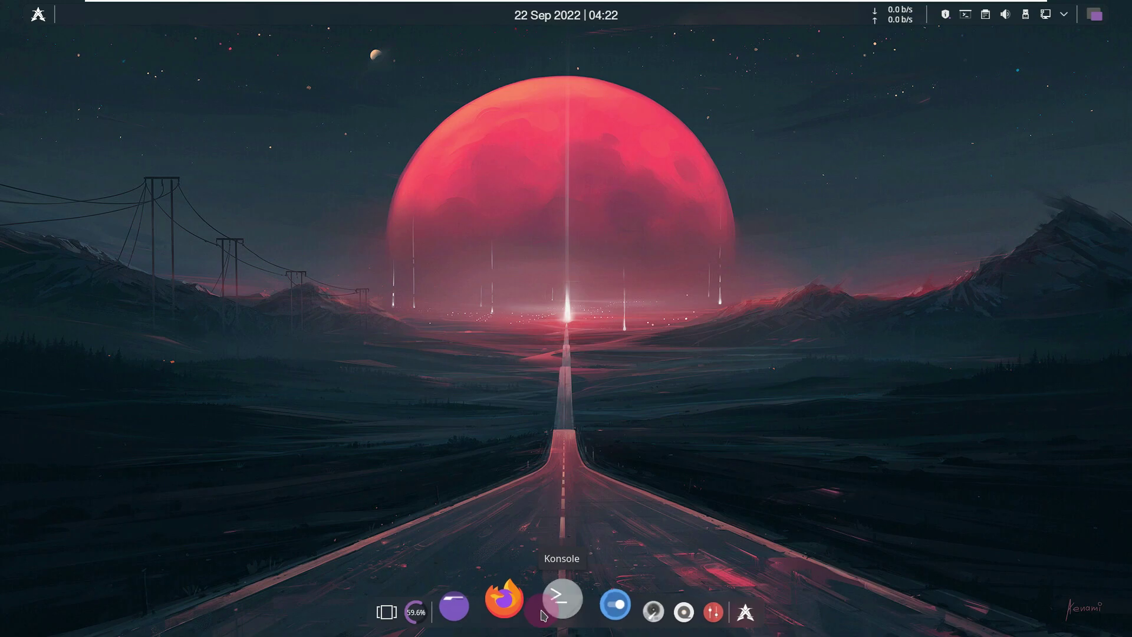
{"action": "left_click", "coordinate": [487, 601]}
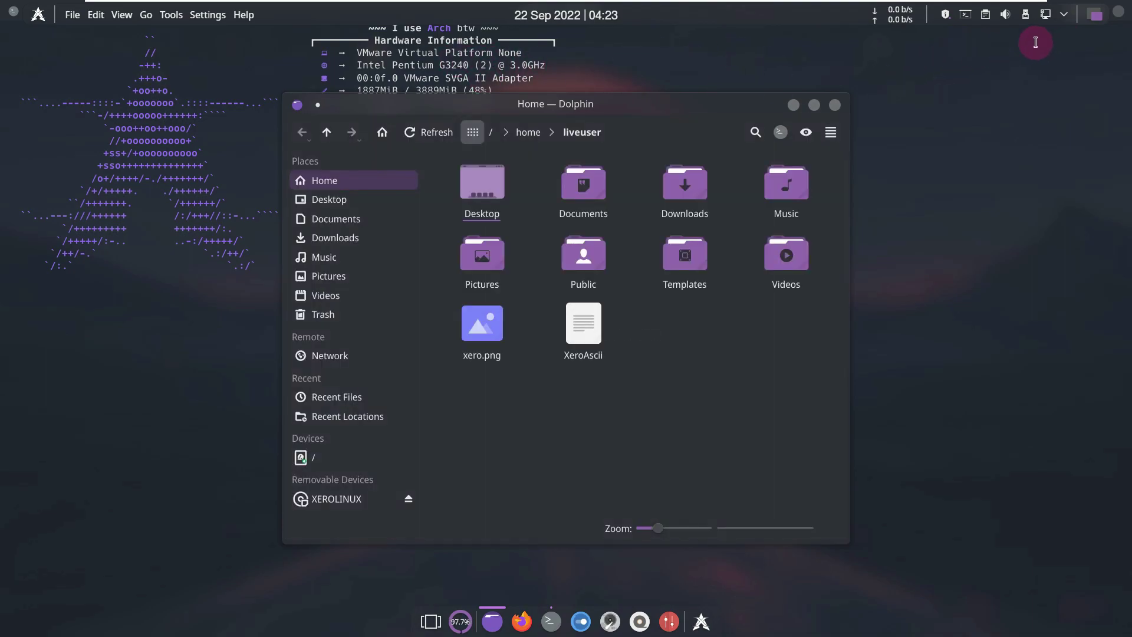
{"action": "left_click", "coordinate": [704, 52]}
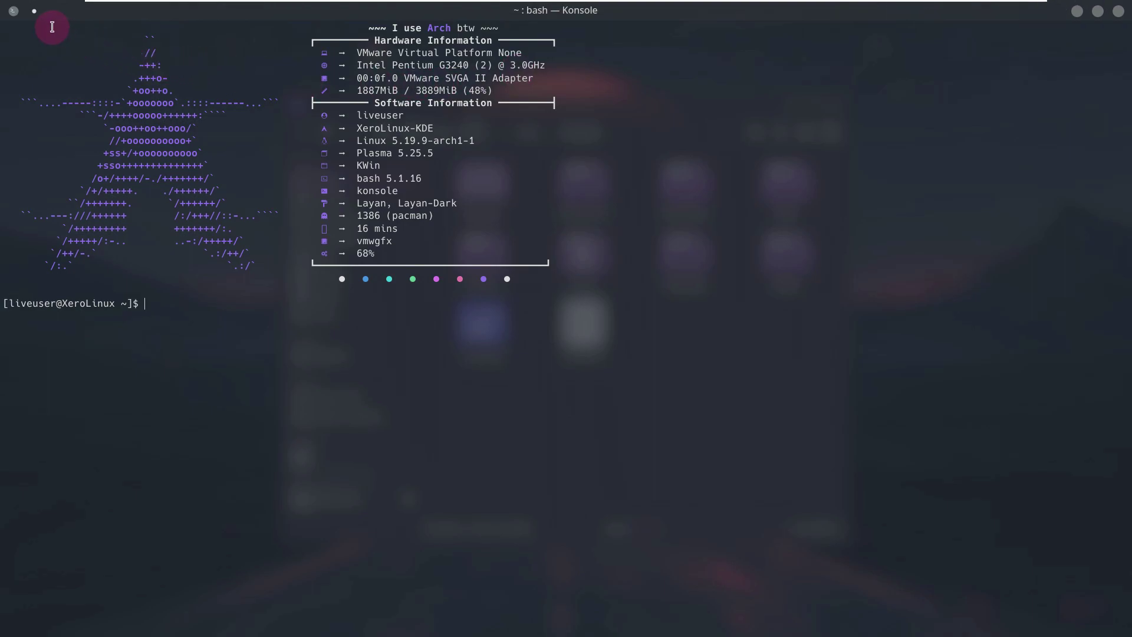
{"action": "left_click", "coordinate": [17, 12]}
{"action": "left_click", "coordinate": [46, 62]}
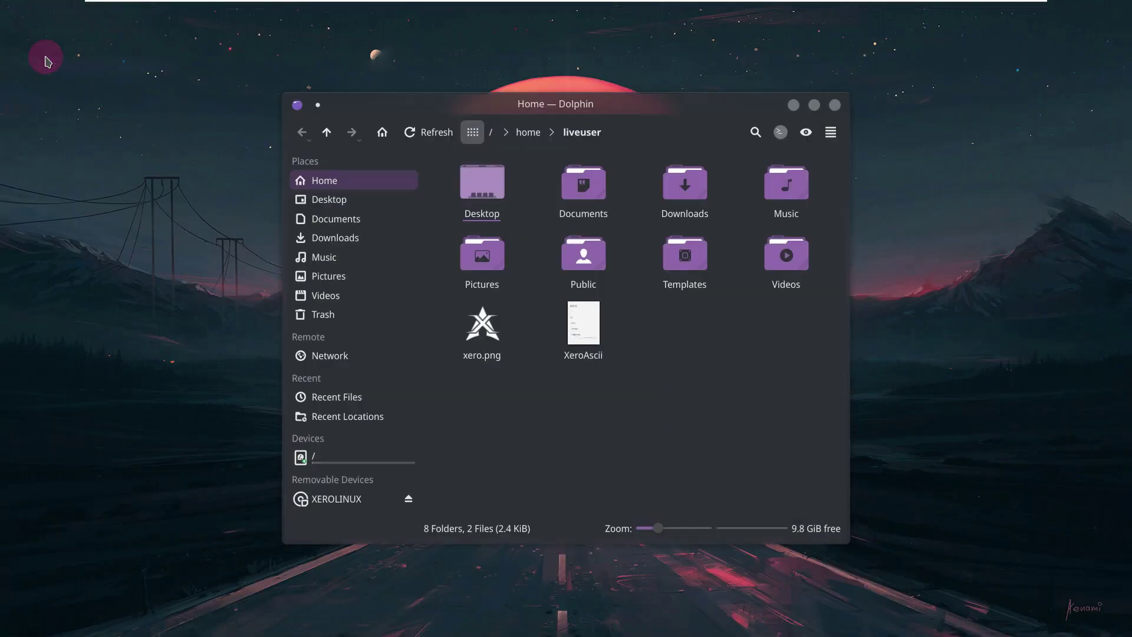
- Check Dolphin's About dialog showing version 22.08.1, then close the Dolphin window
{"action": "left_click", "coordinate": [826, 135]}
{"action": "mouse_move", "coordinate": [873, 428]}
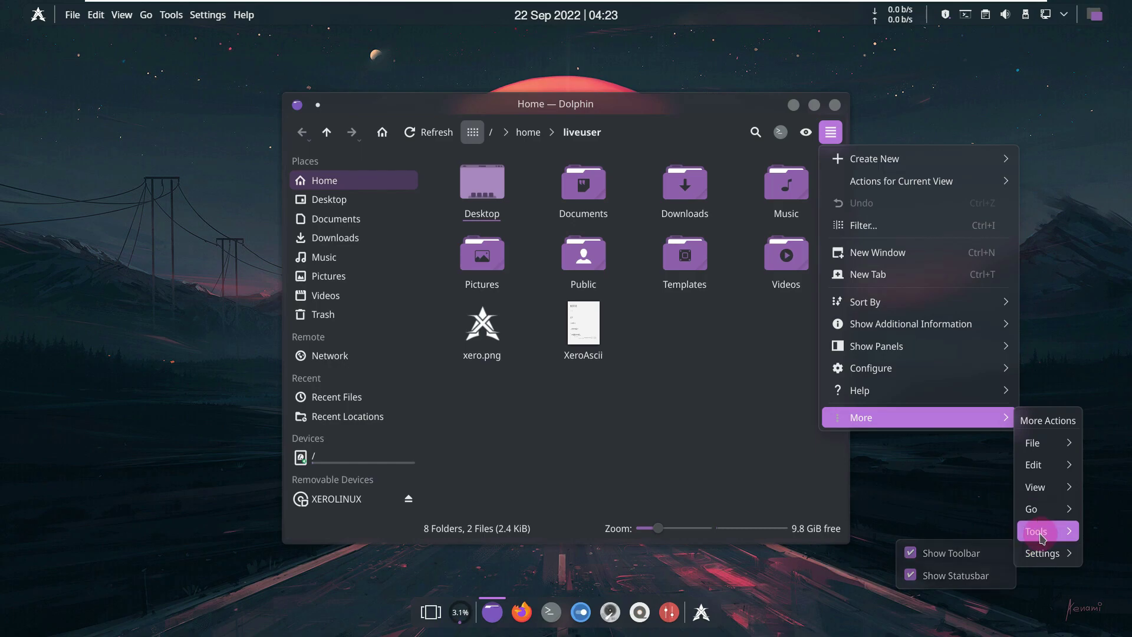
{"action": "mouse_move", "coordinate": [1042, 537]}
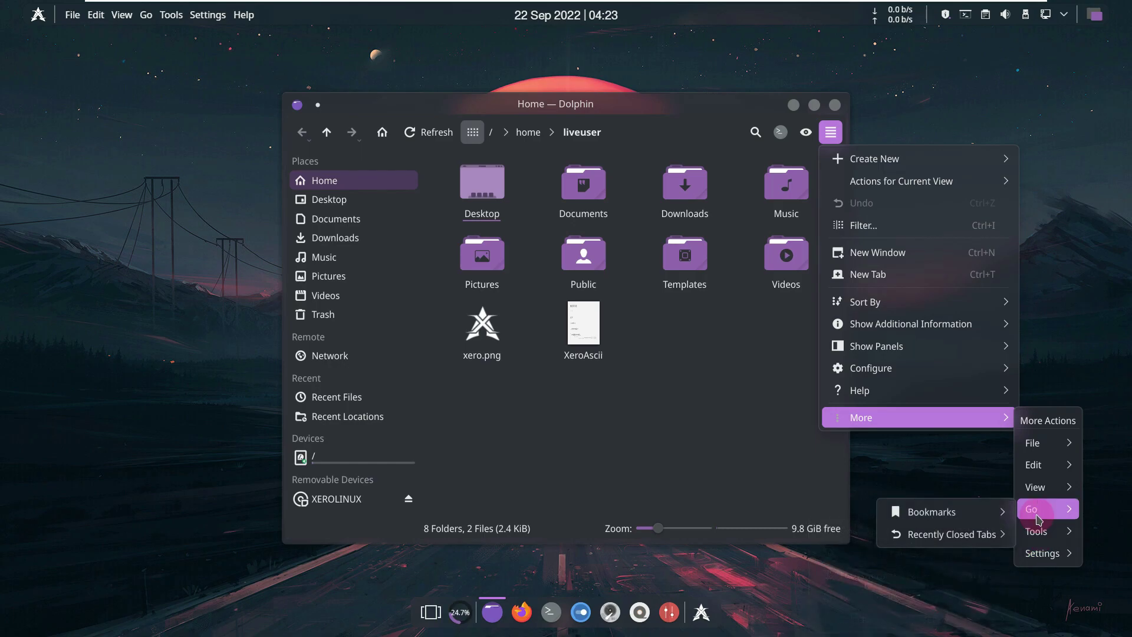
{"action": "mouse_move", "coordinate": [1026, 494]}
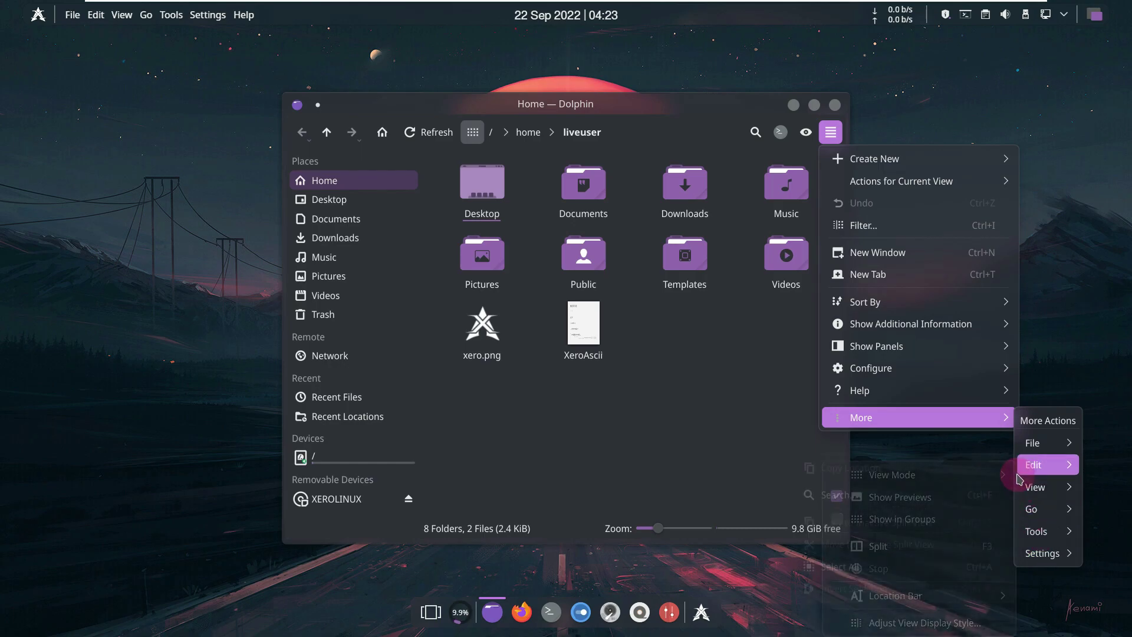
{"action": "mouse_move", "coordinate": [902, 402]}
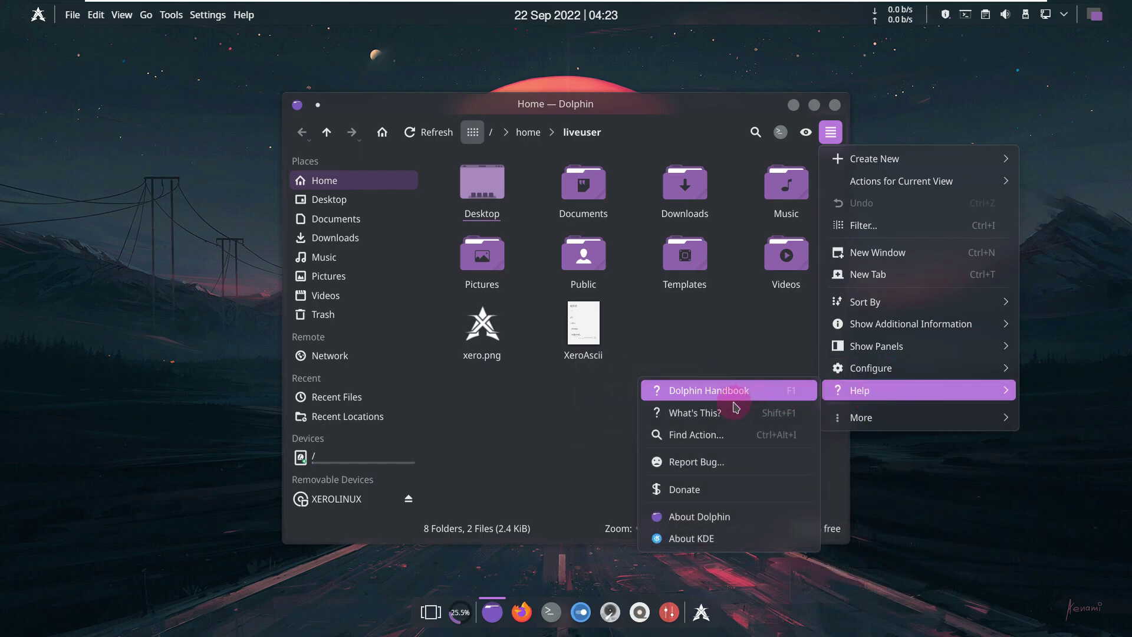
{"action": "left_click", "coordinate": [715, 517]}
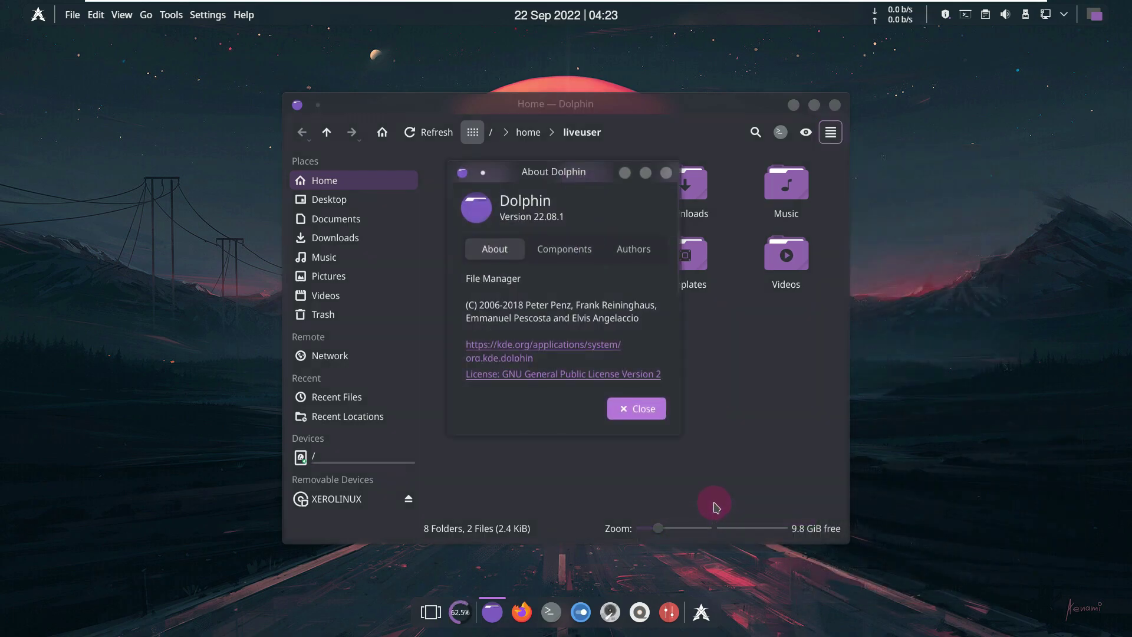
{"action": "left_click", "coordinate": [636, 408]}
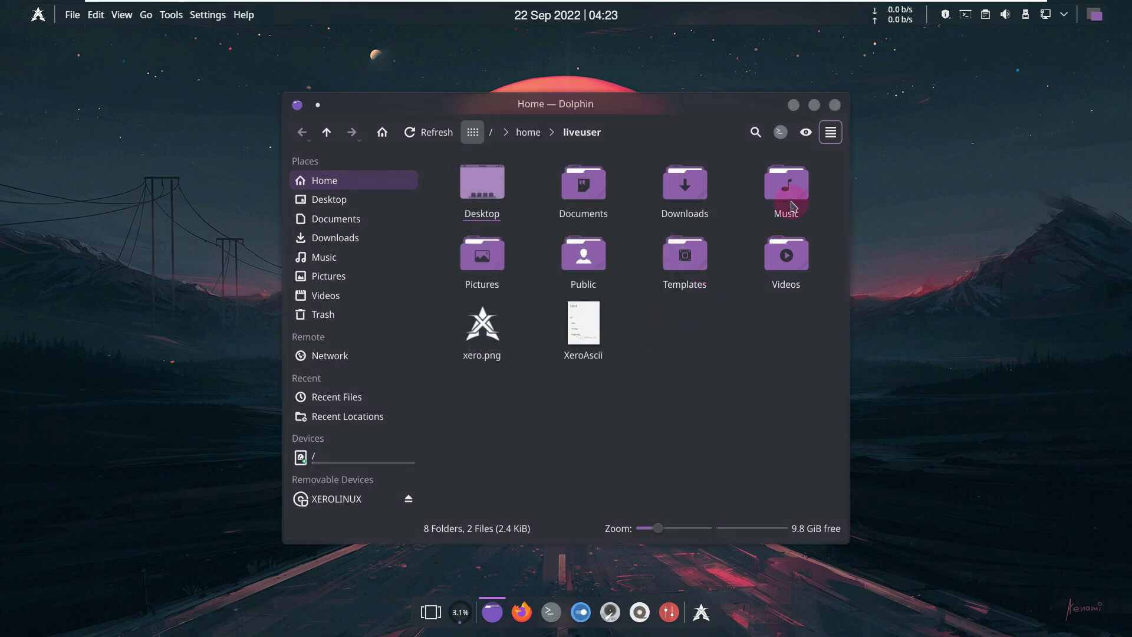
{"action": "left_click", "coordinate": [835, 105]}
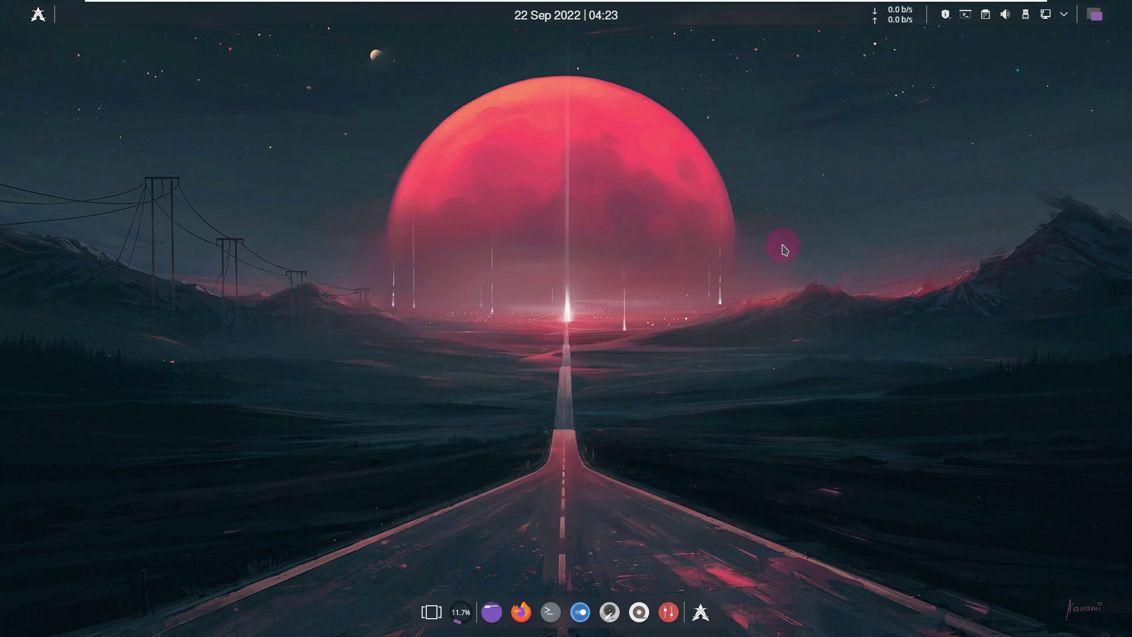
{"action": "left_click", "coordinate": [455, 608]}
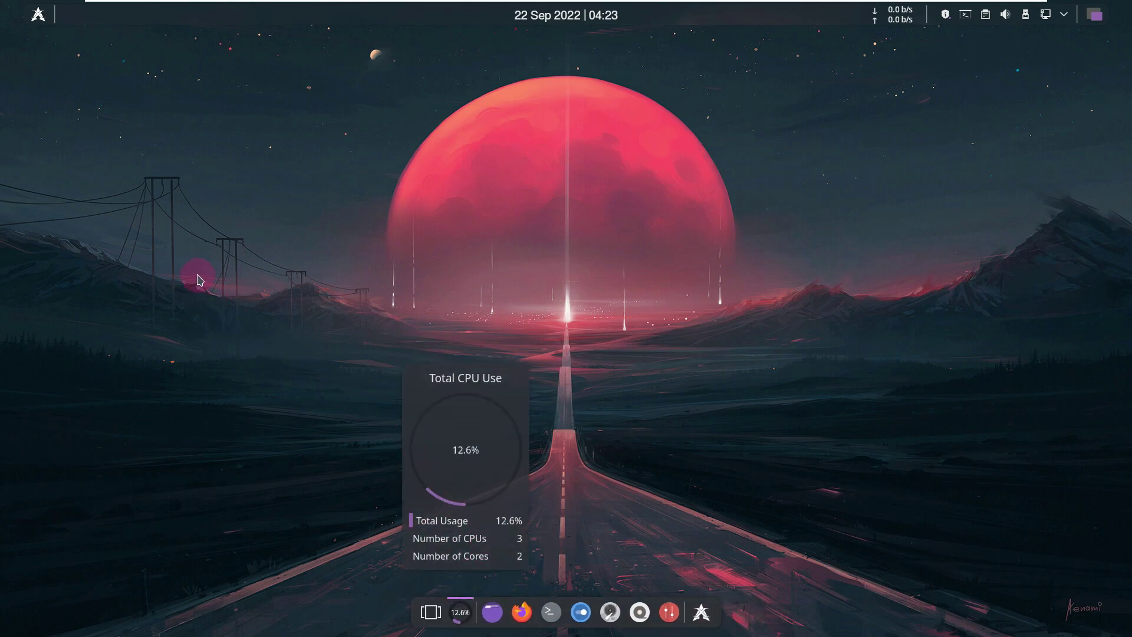
{"action": "left_click", "coordinate": [151, 114]}
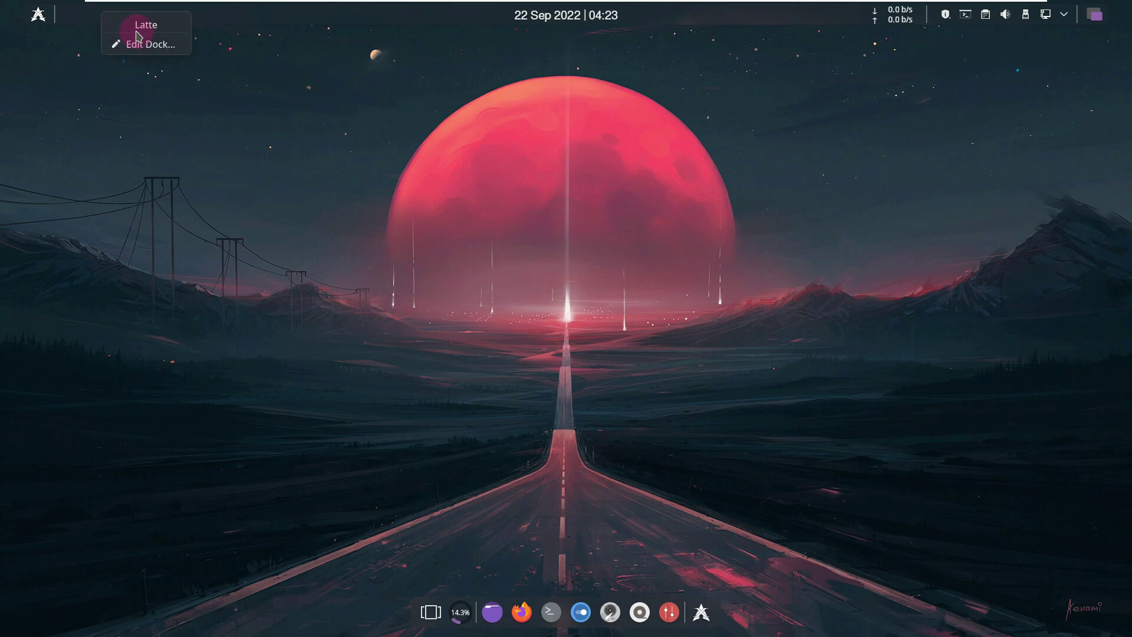
{"action": "left_click", "coordinate": [145, 52]}
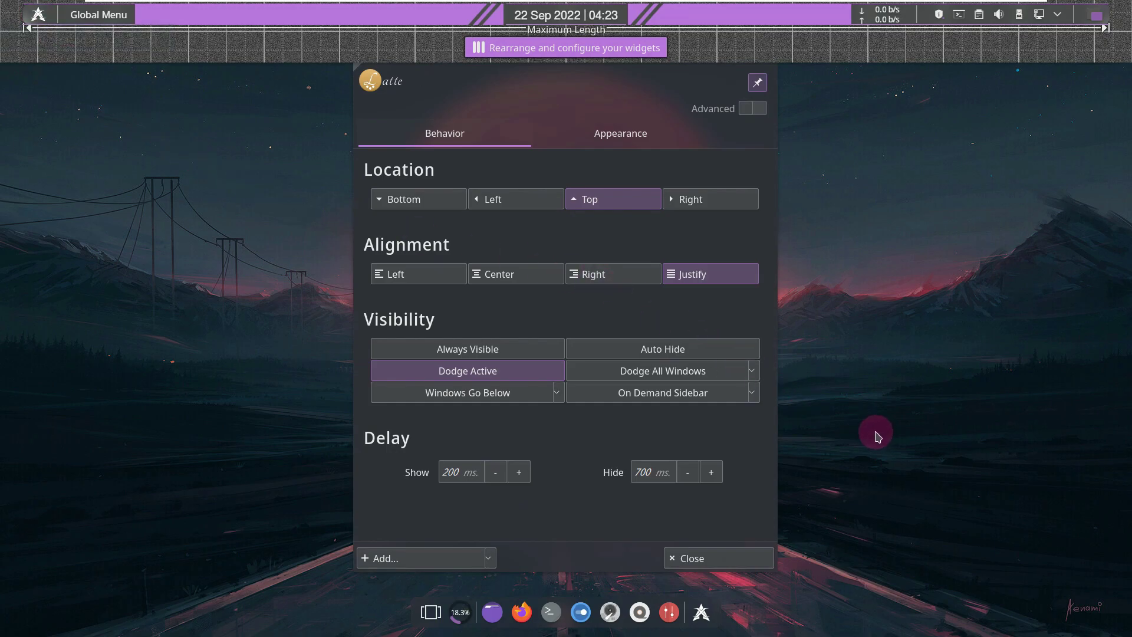
{"action": "left_click", "coordinate": [642, 144]}
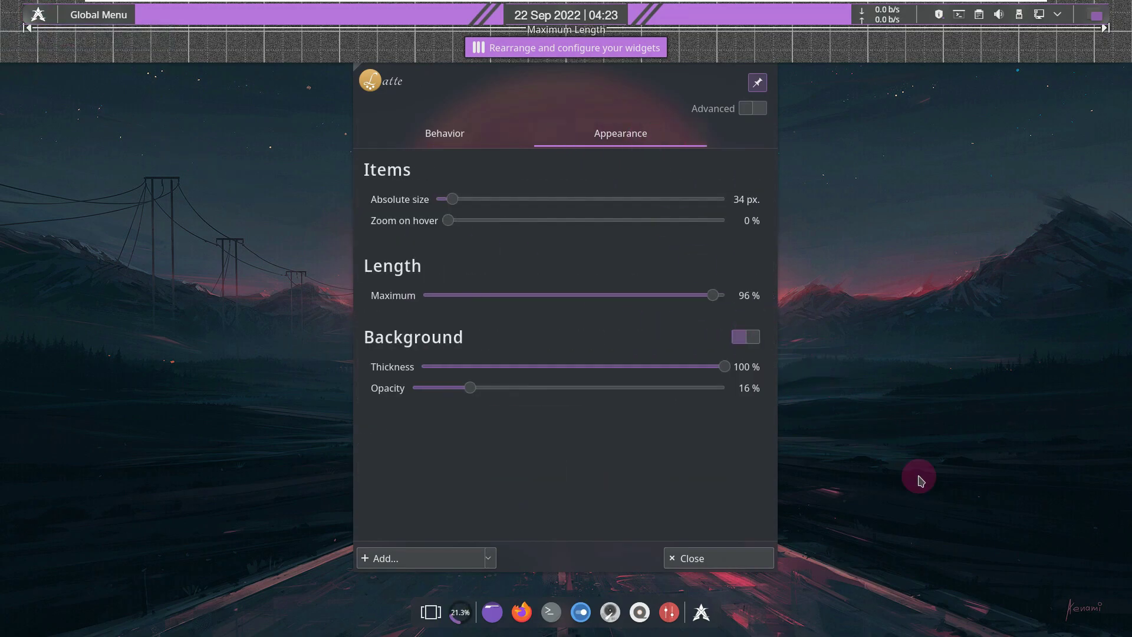
{"action": "left_click", "coordinate": [738, 564]}
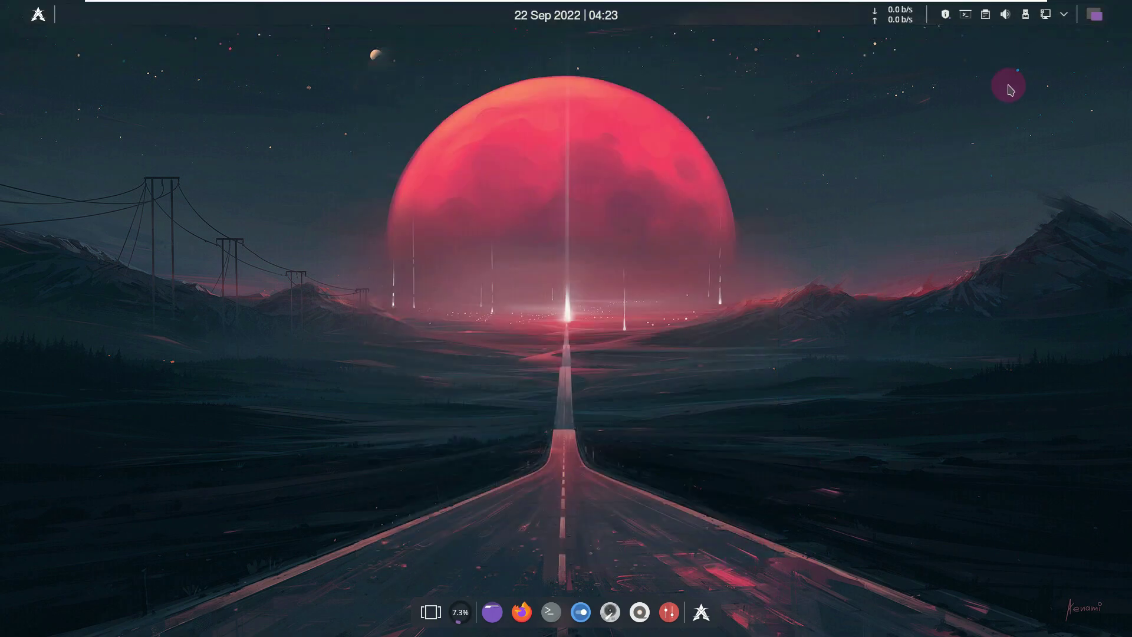
- Dismiss the desktop context menu and choose Lock from the launcher's Power / Session menu
{"action": "right_click", "coordinate": [400, 202]}
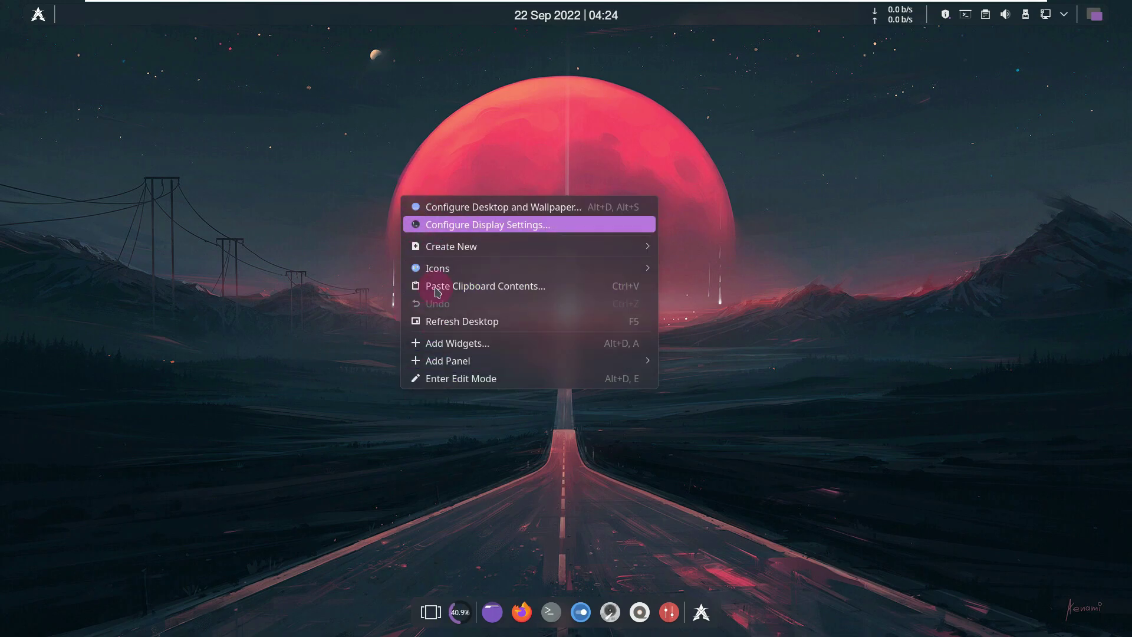
{"action": "left_click", "coordinate": [574, 479]}
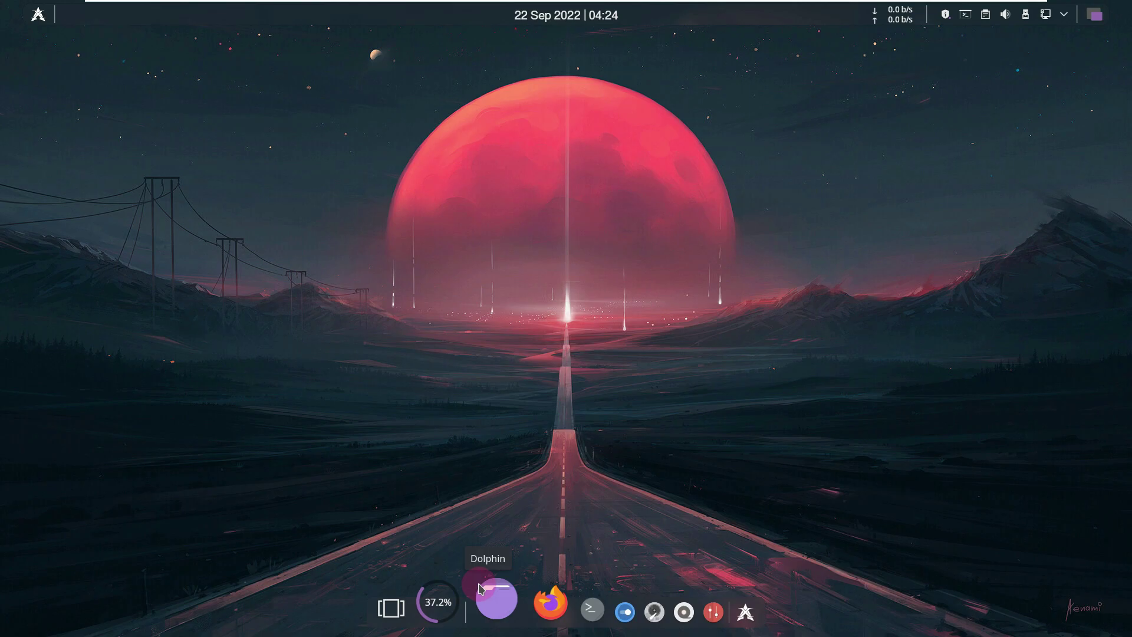
{"action": "left_click", "coordinate": [38, 14]}
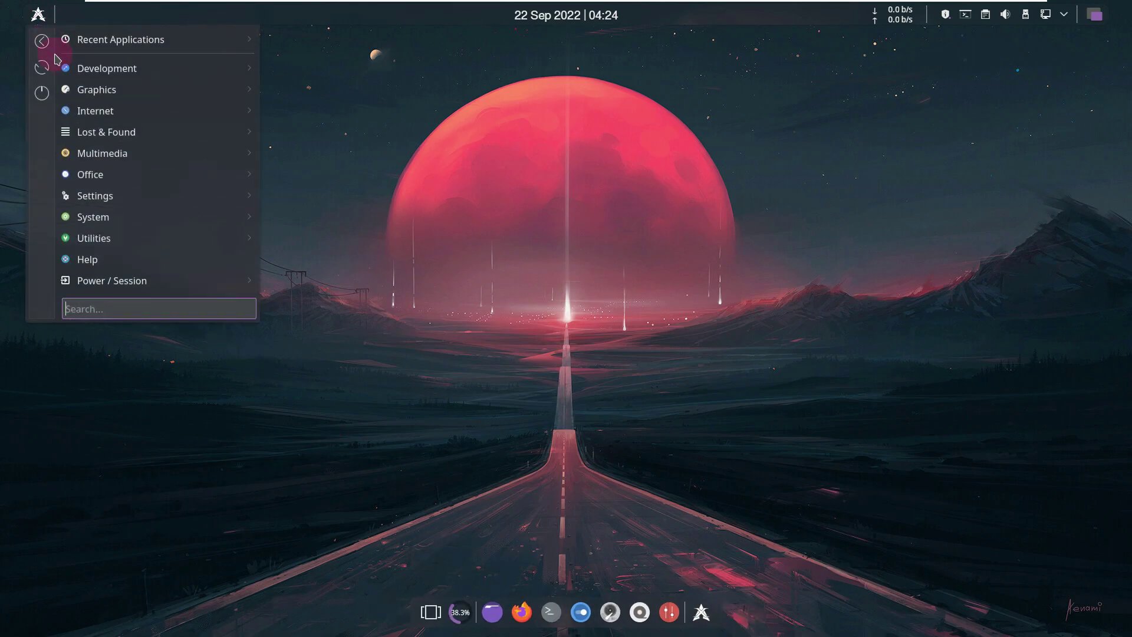
{"action": "mouse_move", "coordinate": [141, 242]}
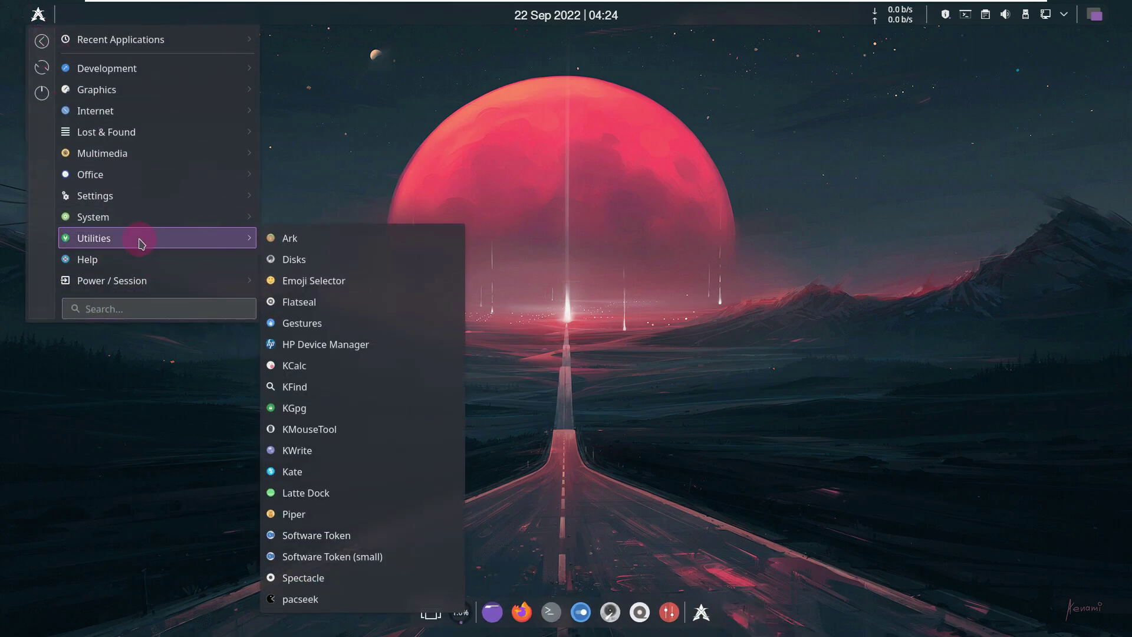
{"action": "mouse_move", "coordinate": [149, 285]}
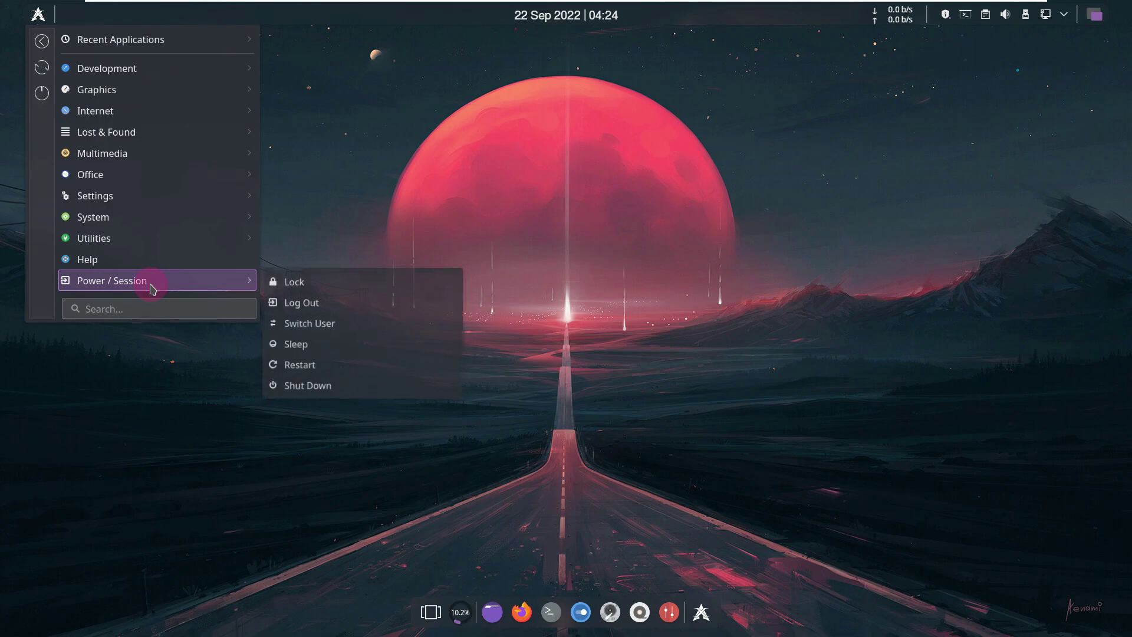
{"action": "left_click", "coordinate": [369, 289]}
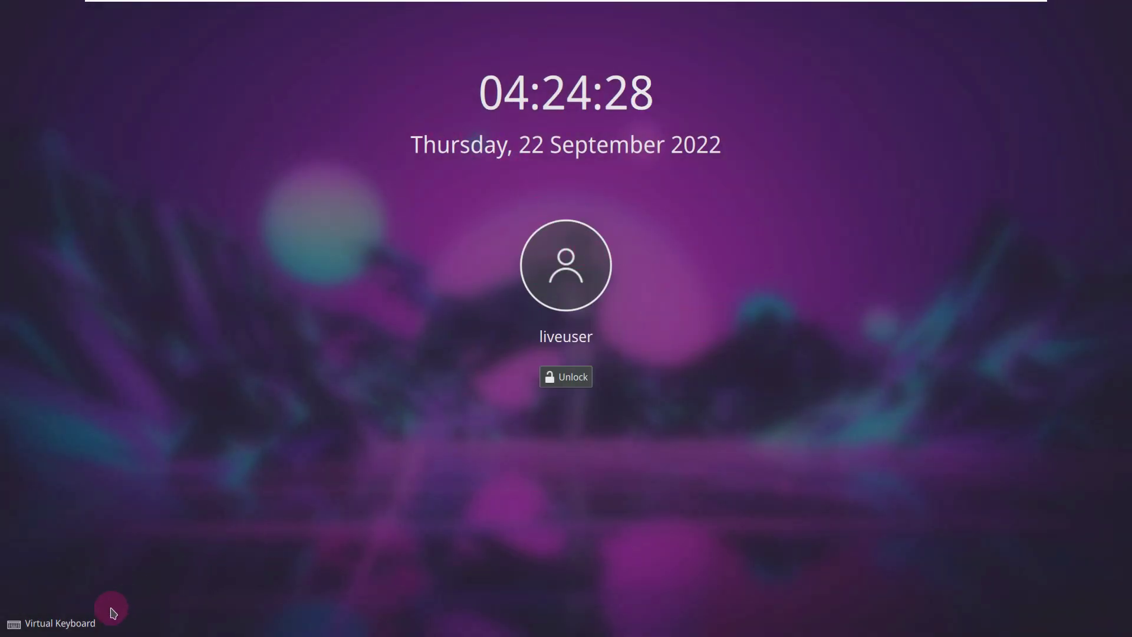
- Unlock the lock screen using the virtual keyboard's Enter and the Unlock button
{"action": "left_click", "coordinate": [89, 619]}
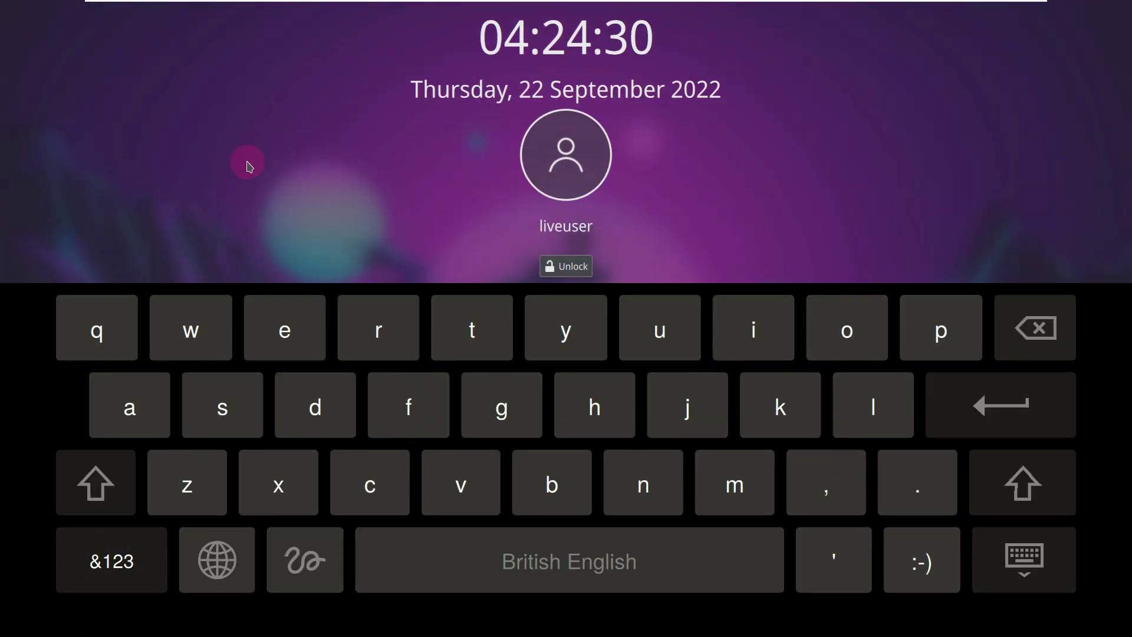
{"action": "left_click", "coordinate": [941, 402]}
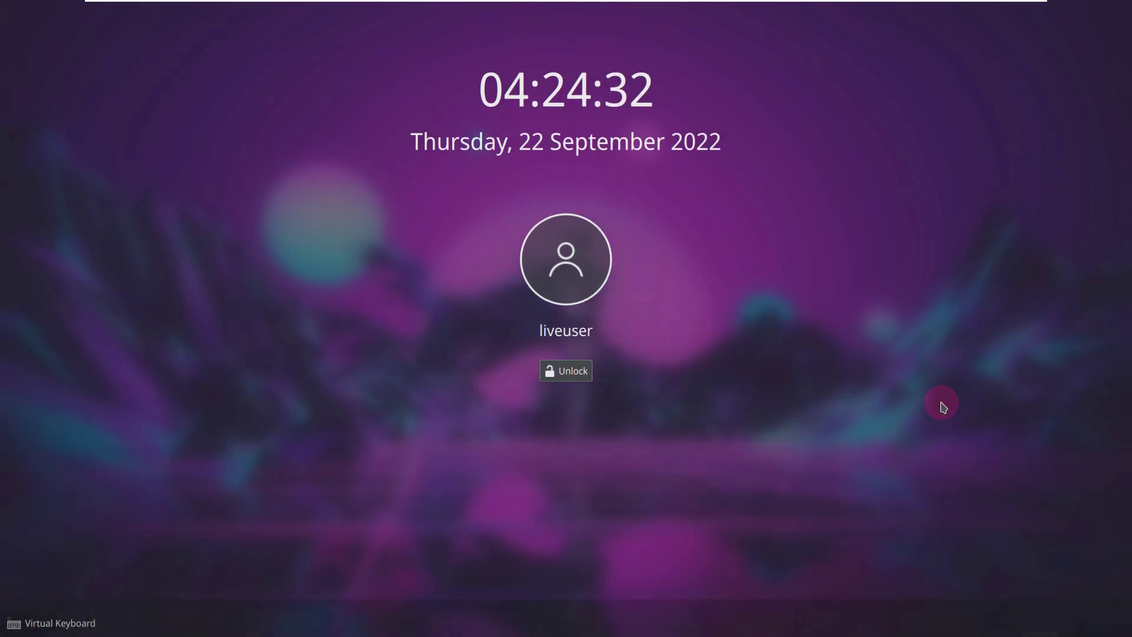
{"action": "left_click", "coordinate": [569, 373]}
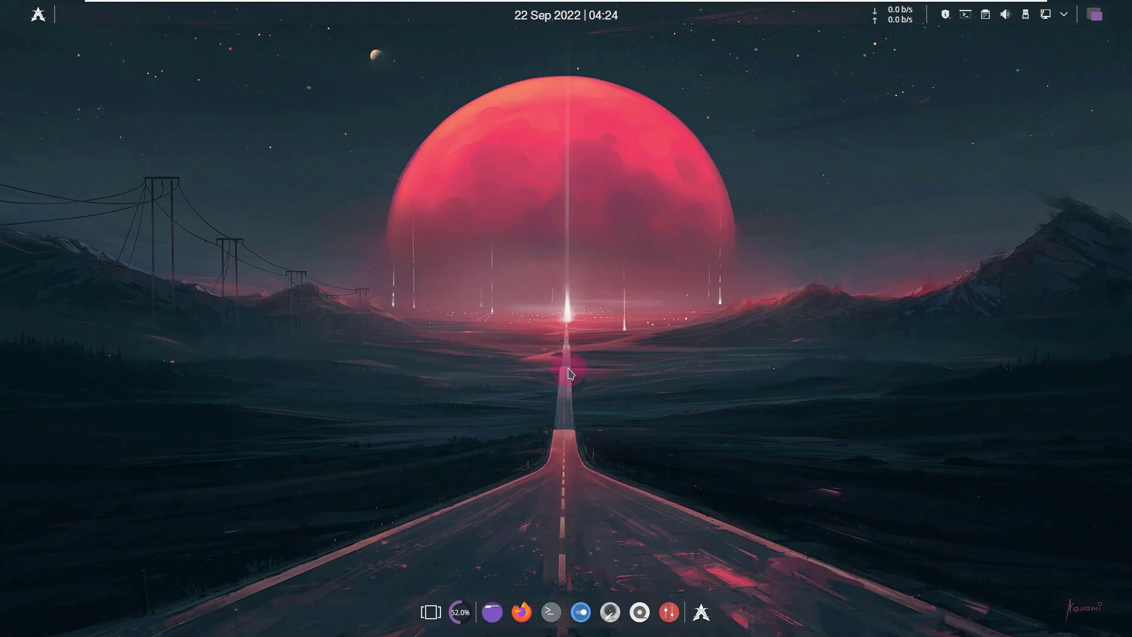
- Choose Shut Down from the launcher's Power / Session menu and confirm the shutdown
{"action": "left_click", "coordinate": [39, 23]}
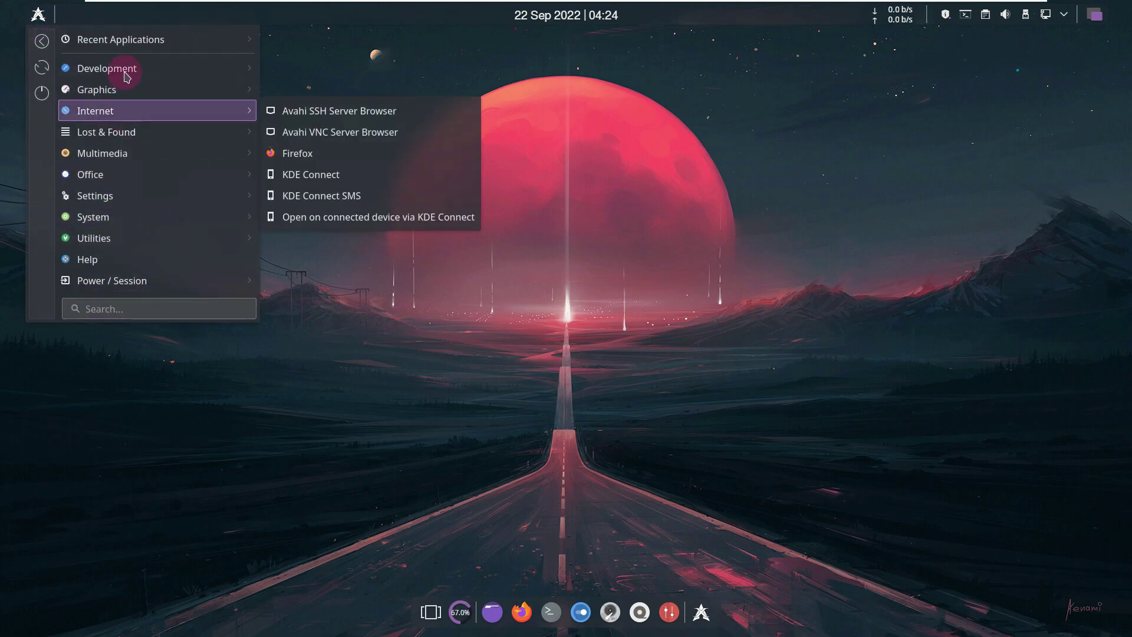
{"action": "mouse_move", "coordinate": [157, 285]}
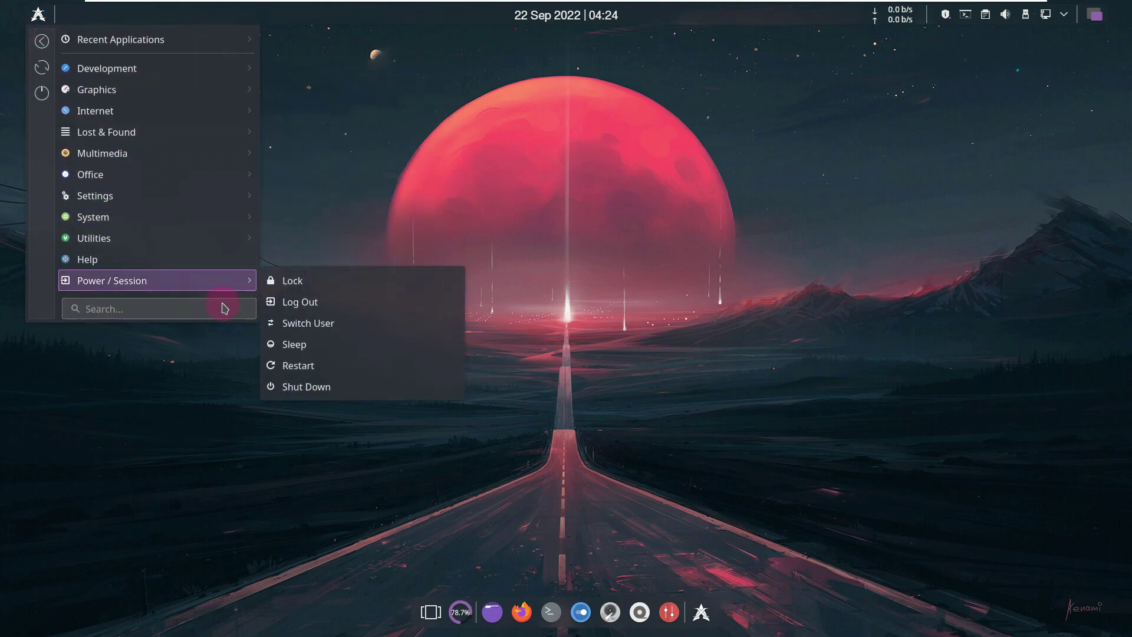
{"action": "left_click", "coordinate": [350, 386]}
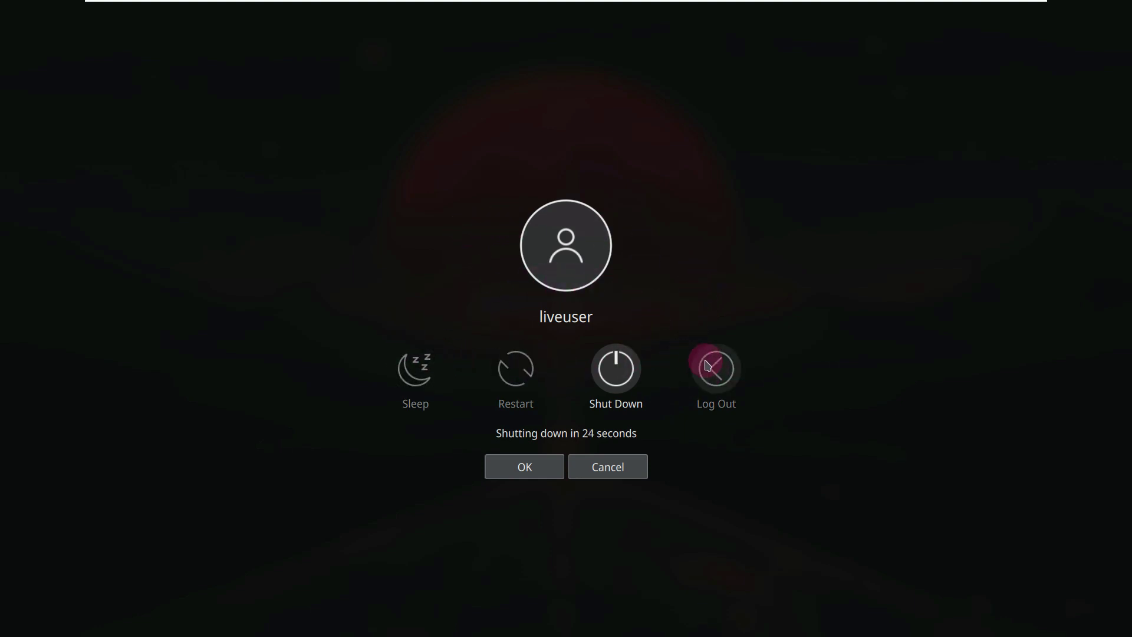
{"action": "left_click", "coordinate": [614, 369]}
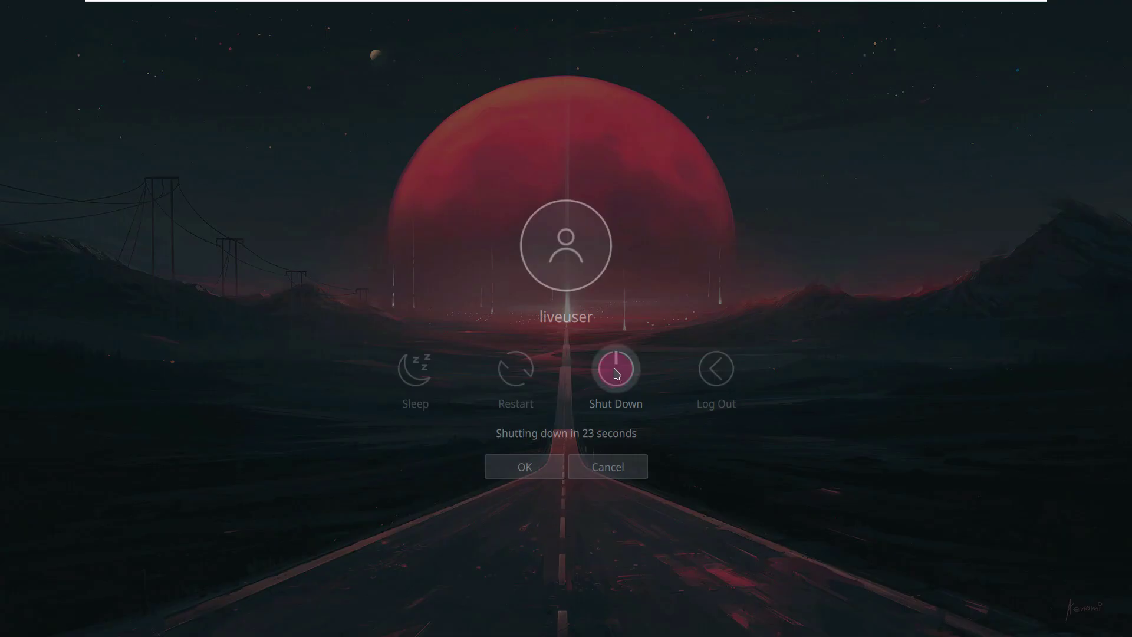